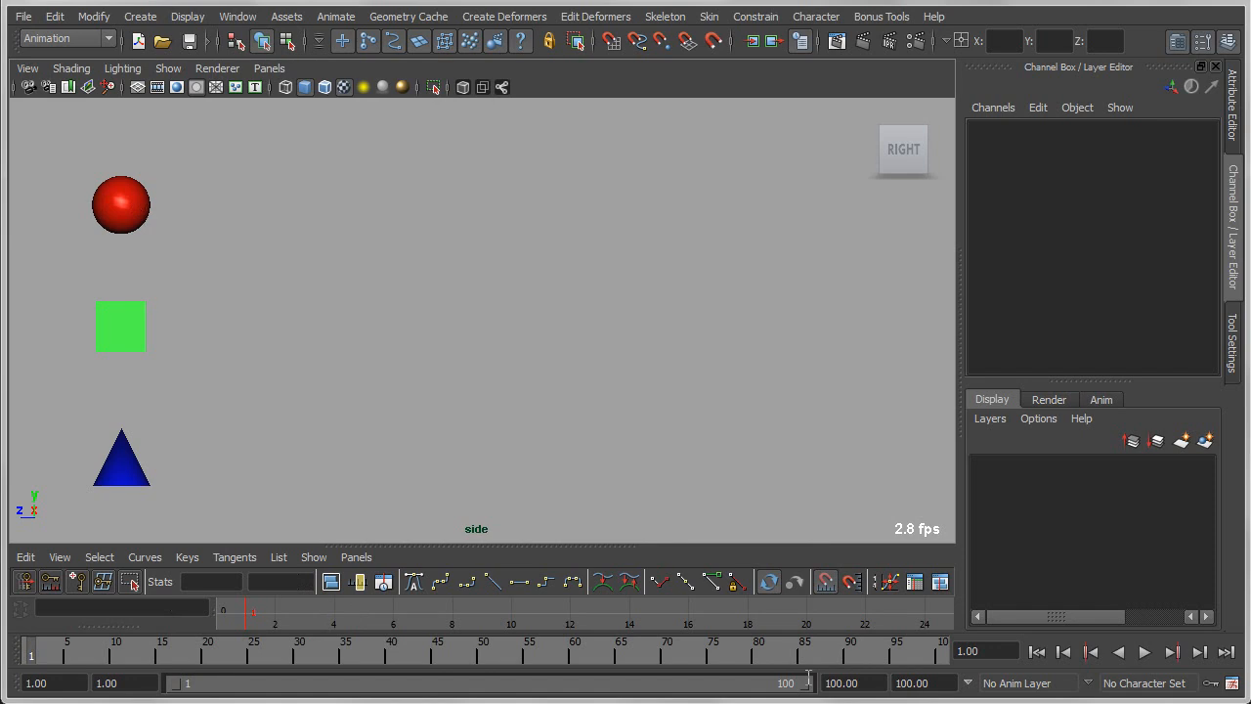
# - Play back the original animation of the sphere, cube and cone, stop it and rewind to frame 1
pyautogui.click(1138, 653)
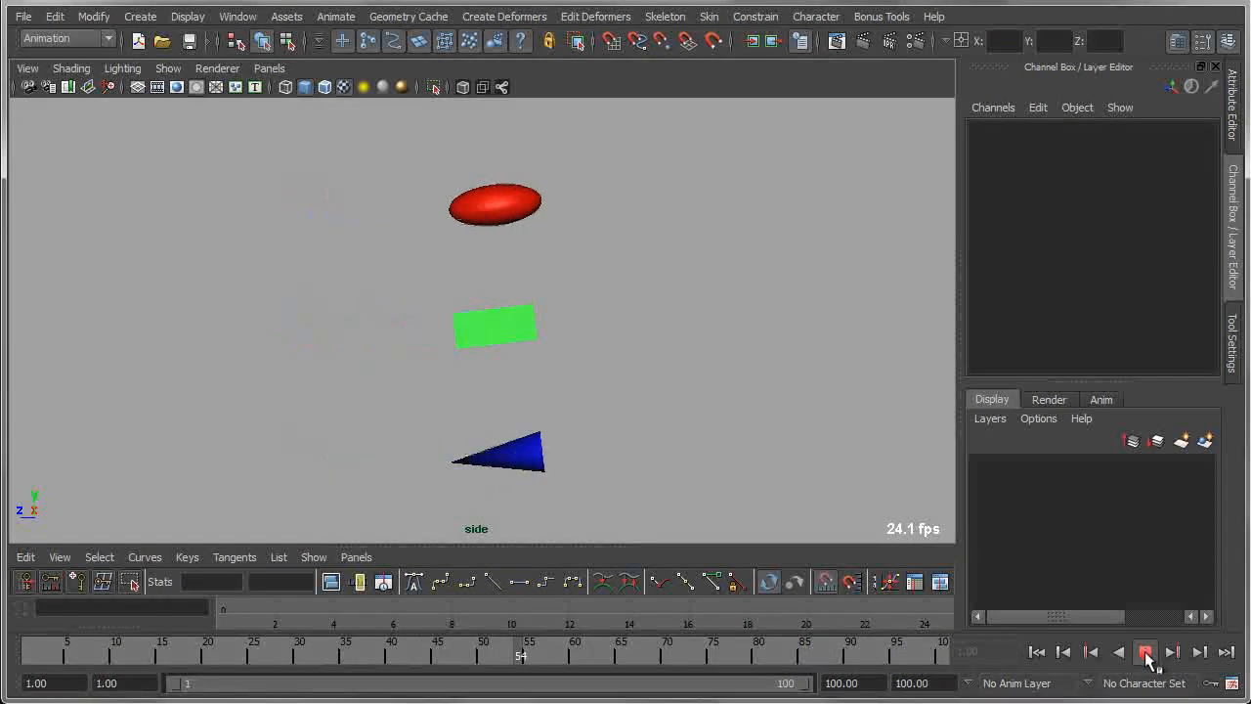
pyautogui.click(1145, 653)
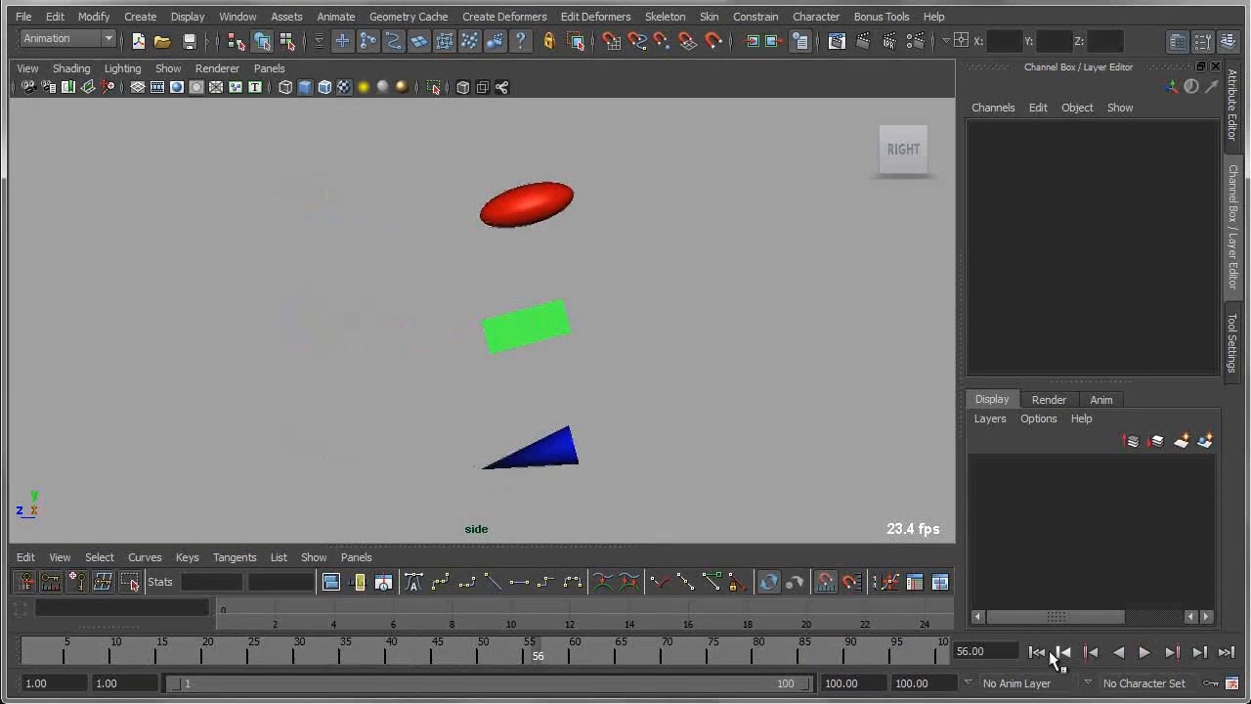
pyautogui.click(1037, 651)
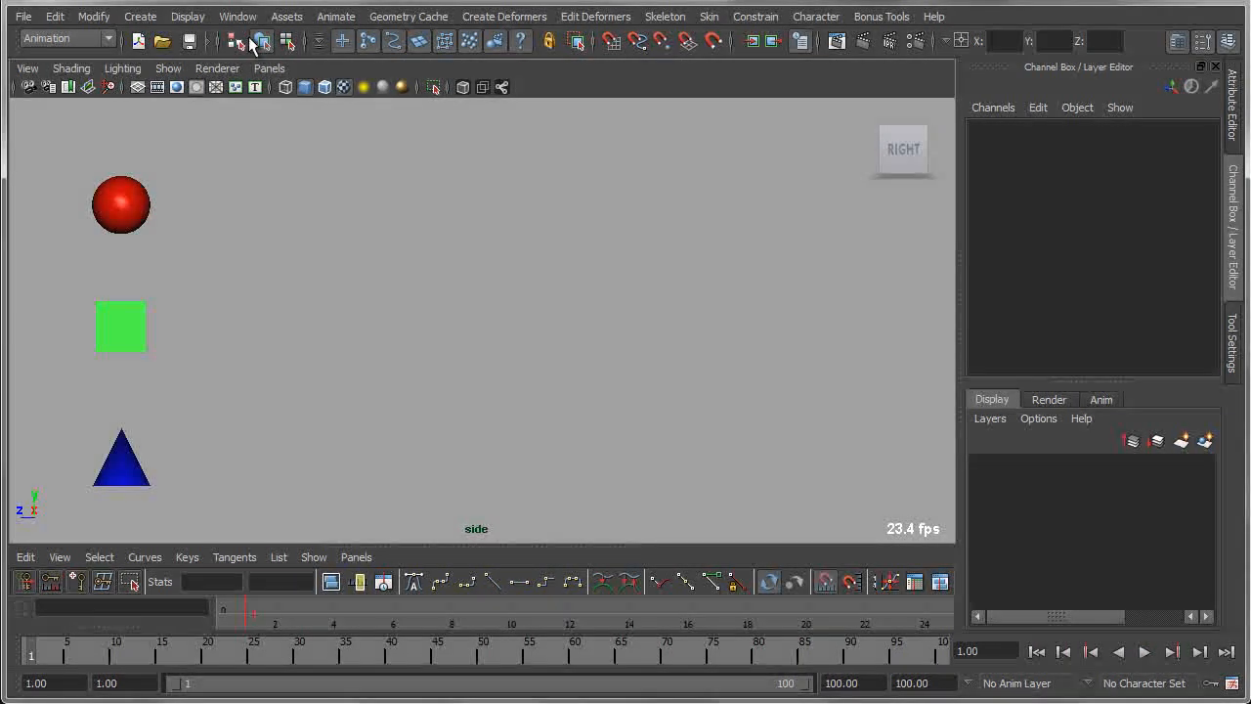
# - Add a scene time warp to retime the whole animation
pyautogui.click(337, 17)
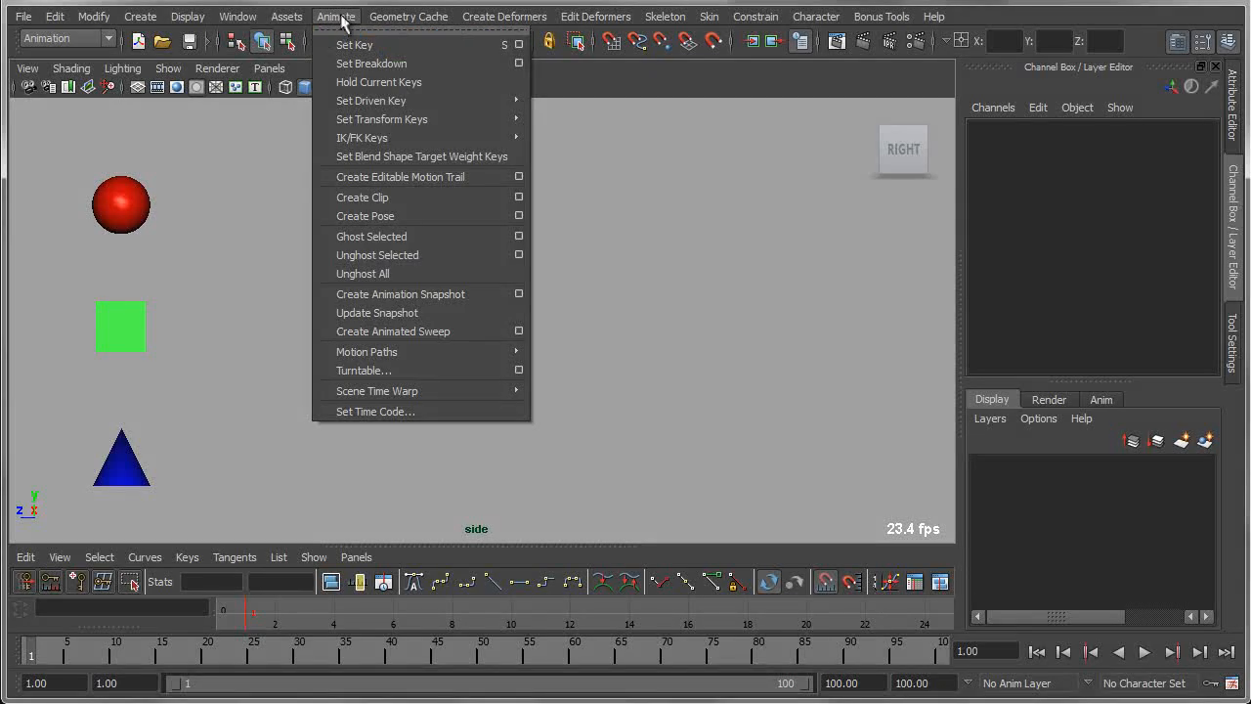
pyautogui.moveTo(406, 396)
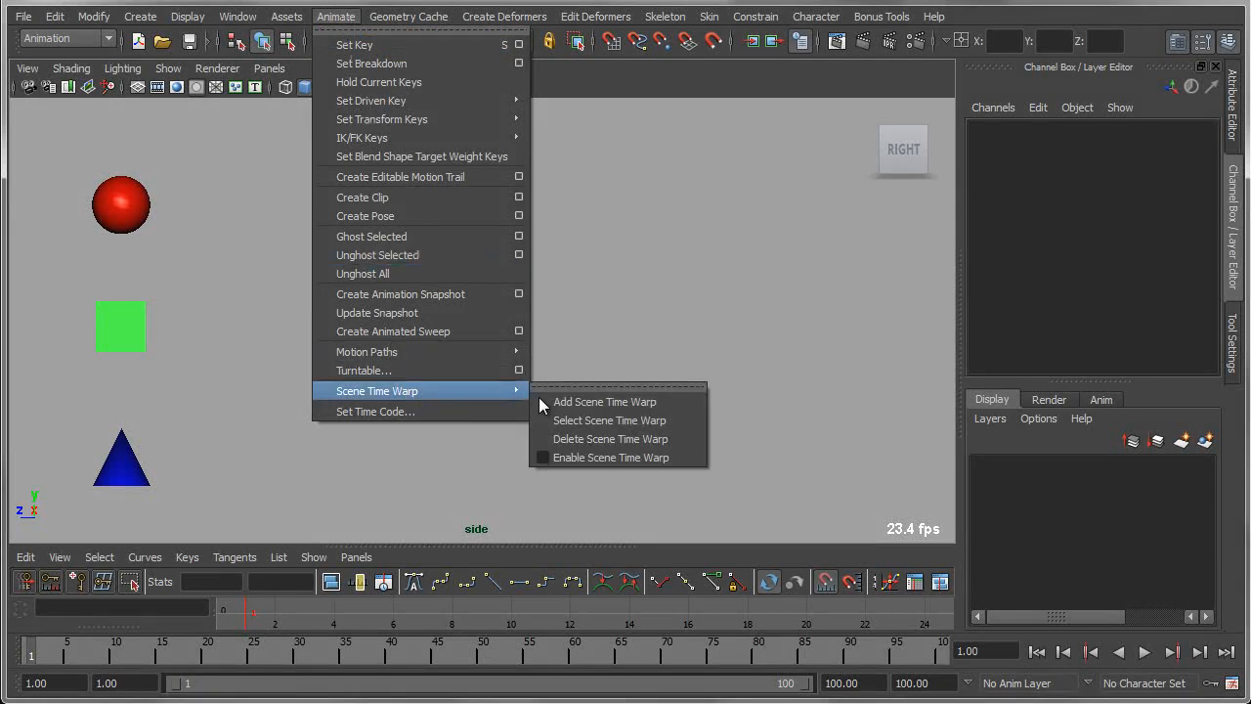
pyautogui.click(620, 402)
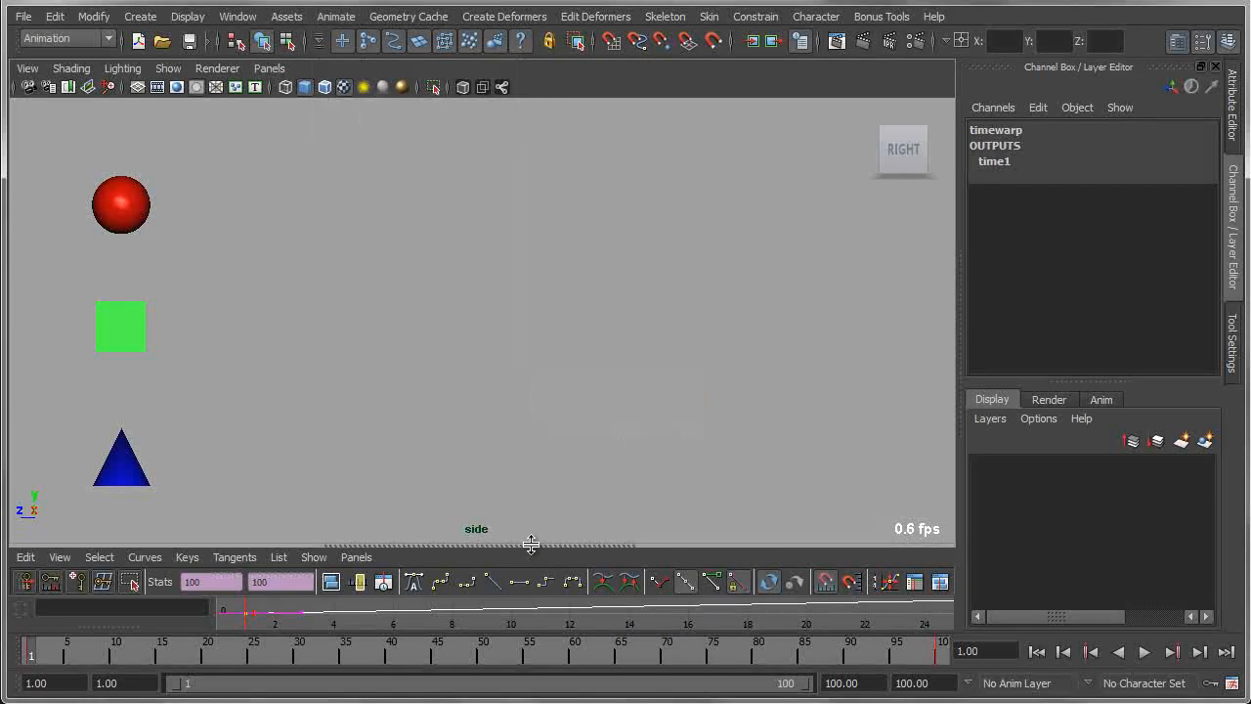
# - Enlarge the Graph Editor and frame the whole timewarp curve in it
pyautogui.moveTo(531, 543); pyautogui.dragTo(523, 389)
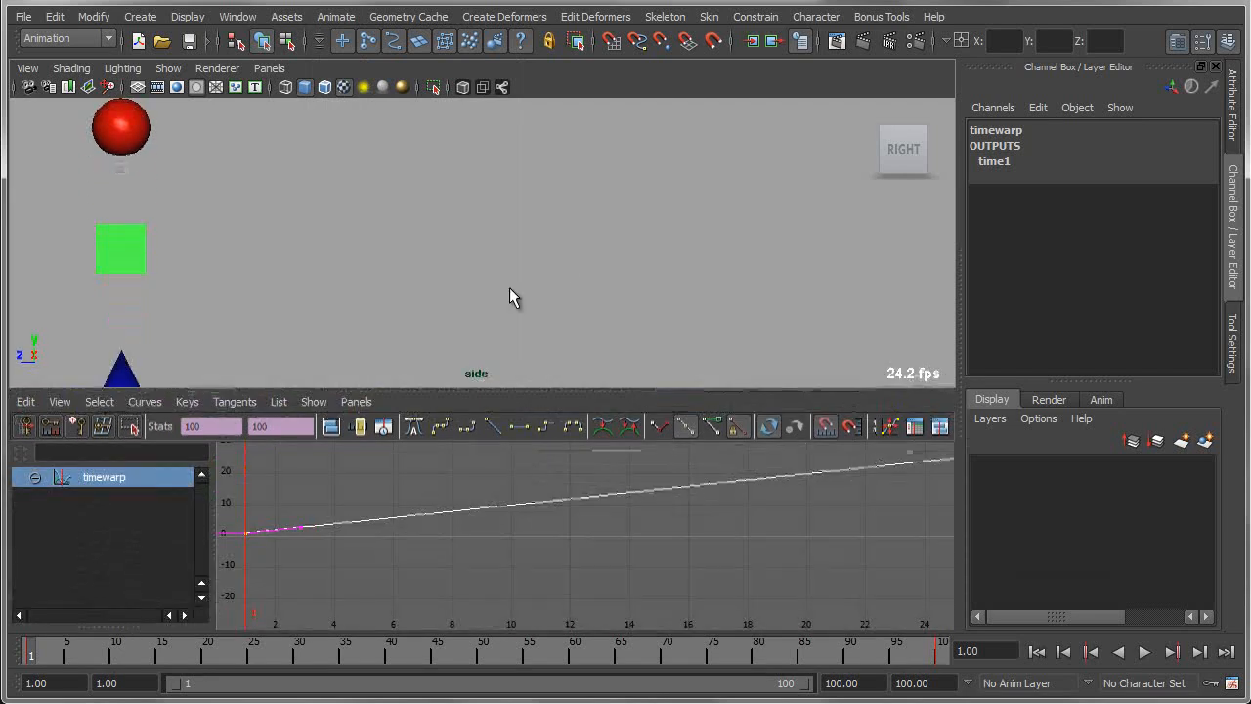
pyautogui.press('a')
pyautogui.press('a')
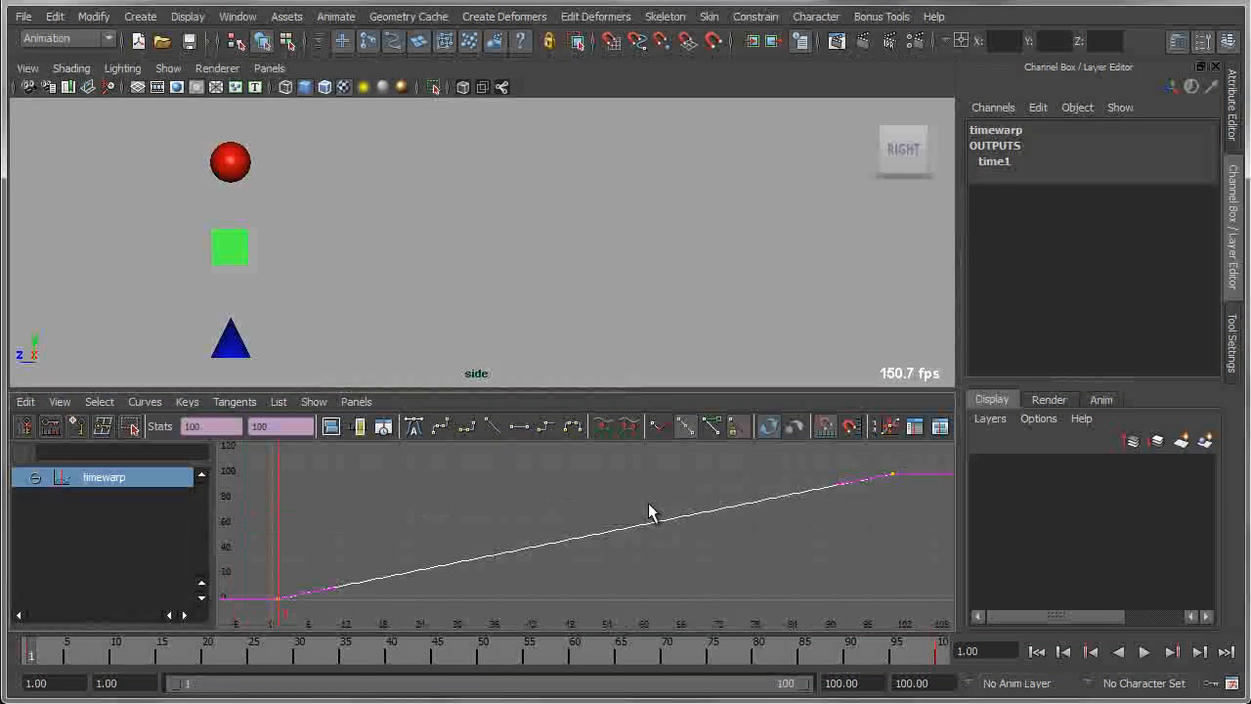
# - Reshape the timewarp curve's end and start tangents into a slow start with a steep finish, and play back the scene
pyautogui.moveTo(875, 455); pyautogui.dragTo(929, 513)
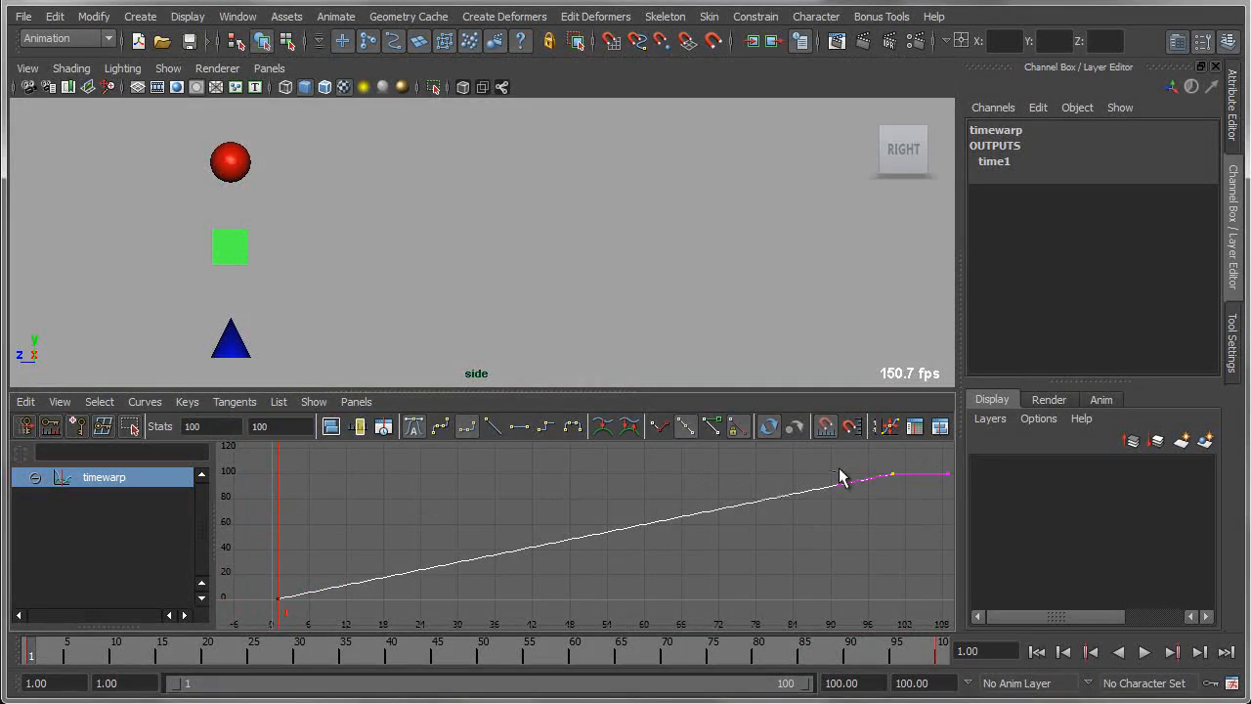
pyautogui.press('w')
pyautogui.moveTo(772, 517); pyautogui.dragTo(781, 546, button='middle')
pyautogui.moveTo(252, 576); pyautogui.dragTo(338, 617)
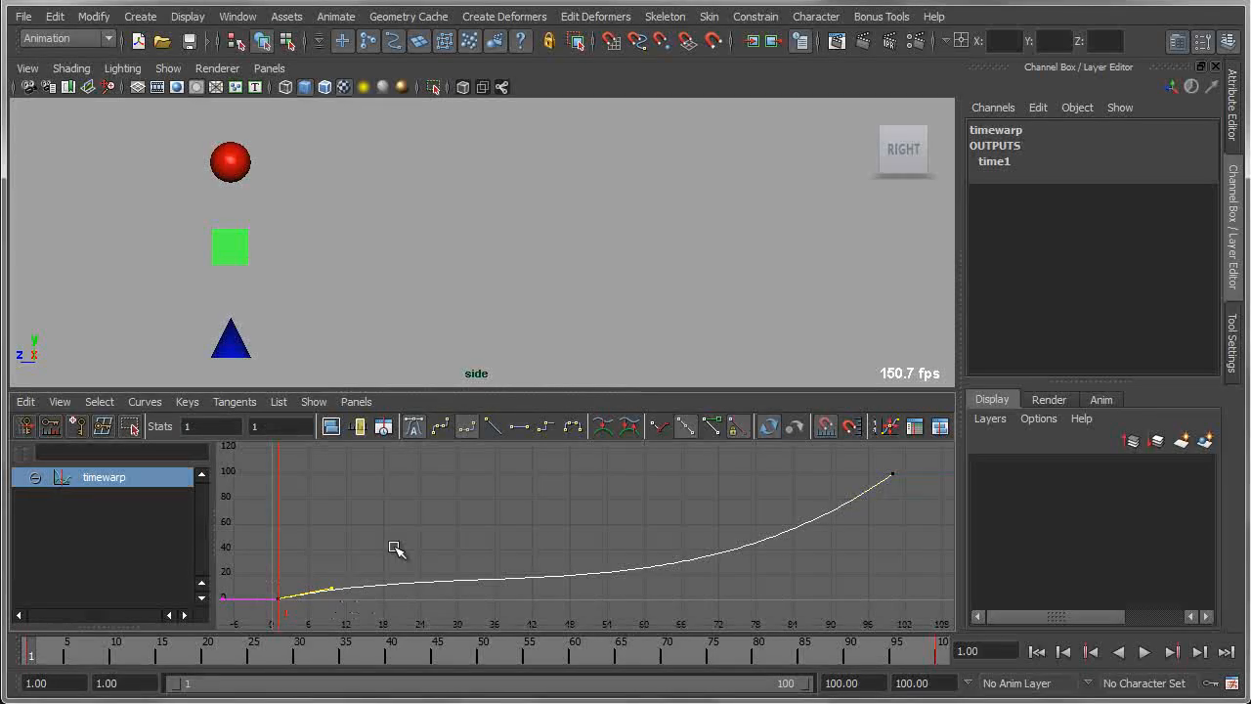
pyautogui.moveTo(394, 548); pyautogui.dragTo(403, 554, button='middle')
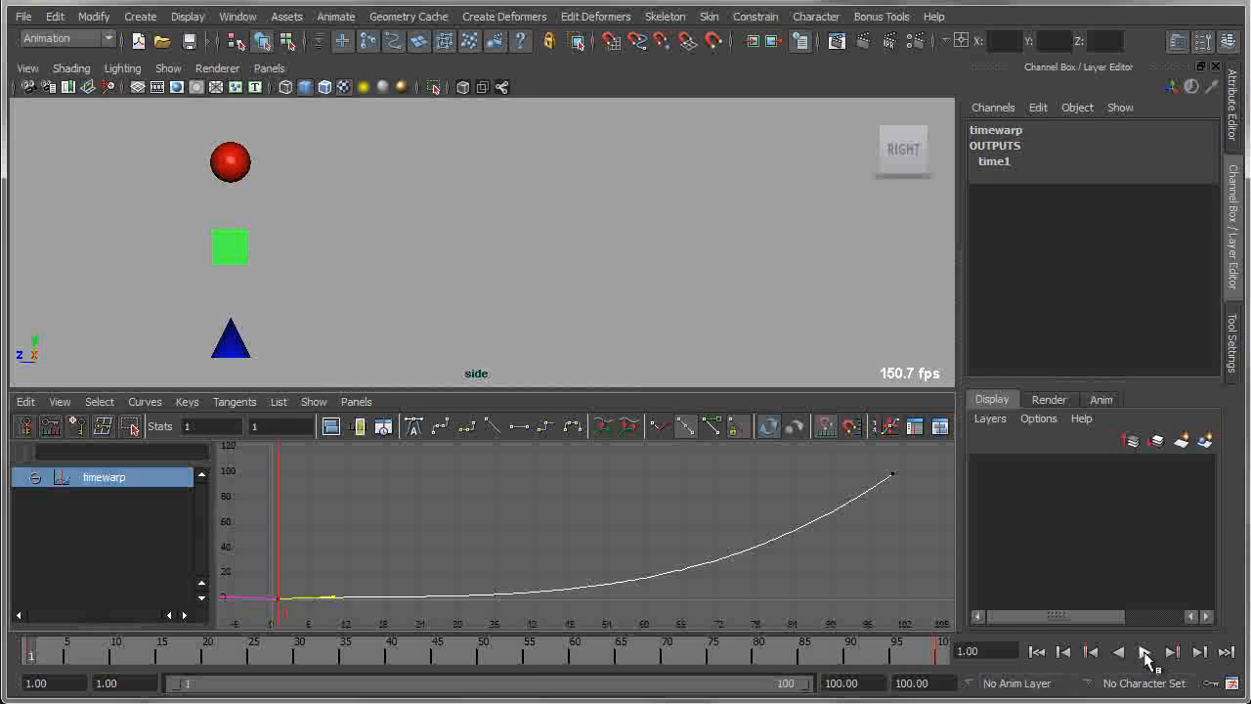
pyautogui.click(1145, 653)
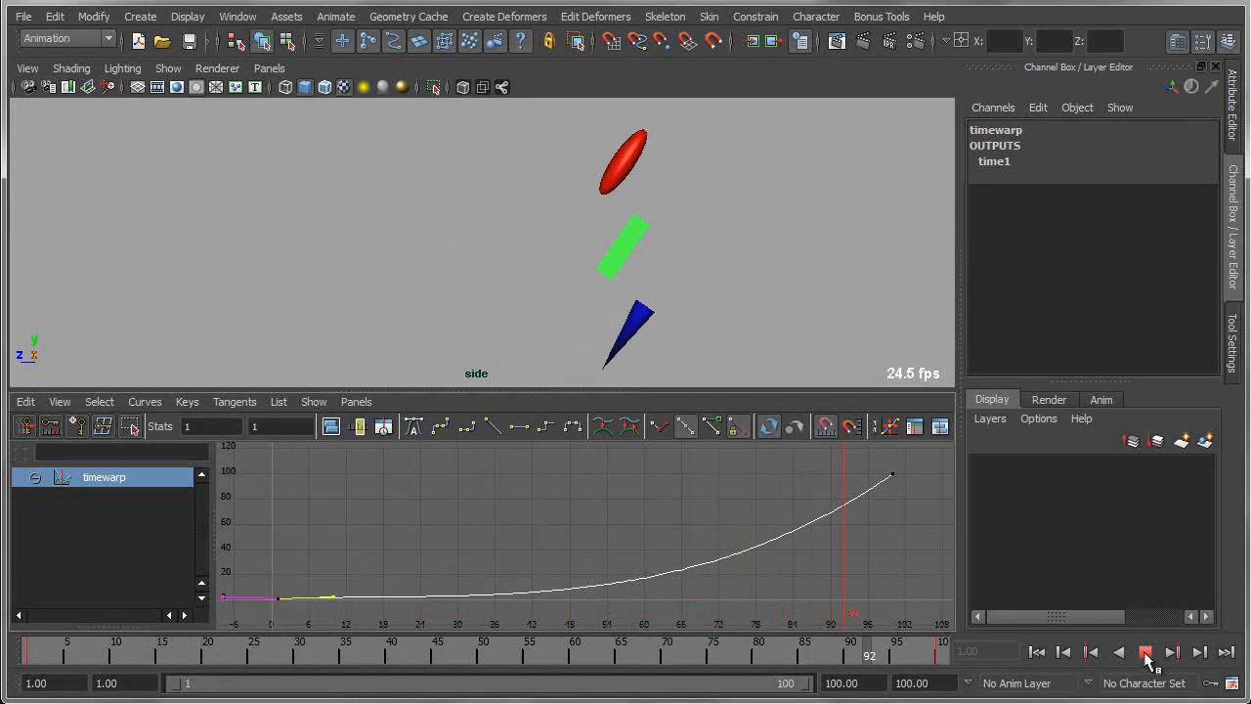
pyautogui.click(1145, 653)
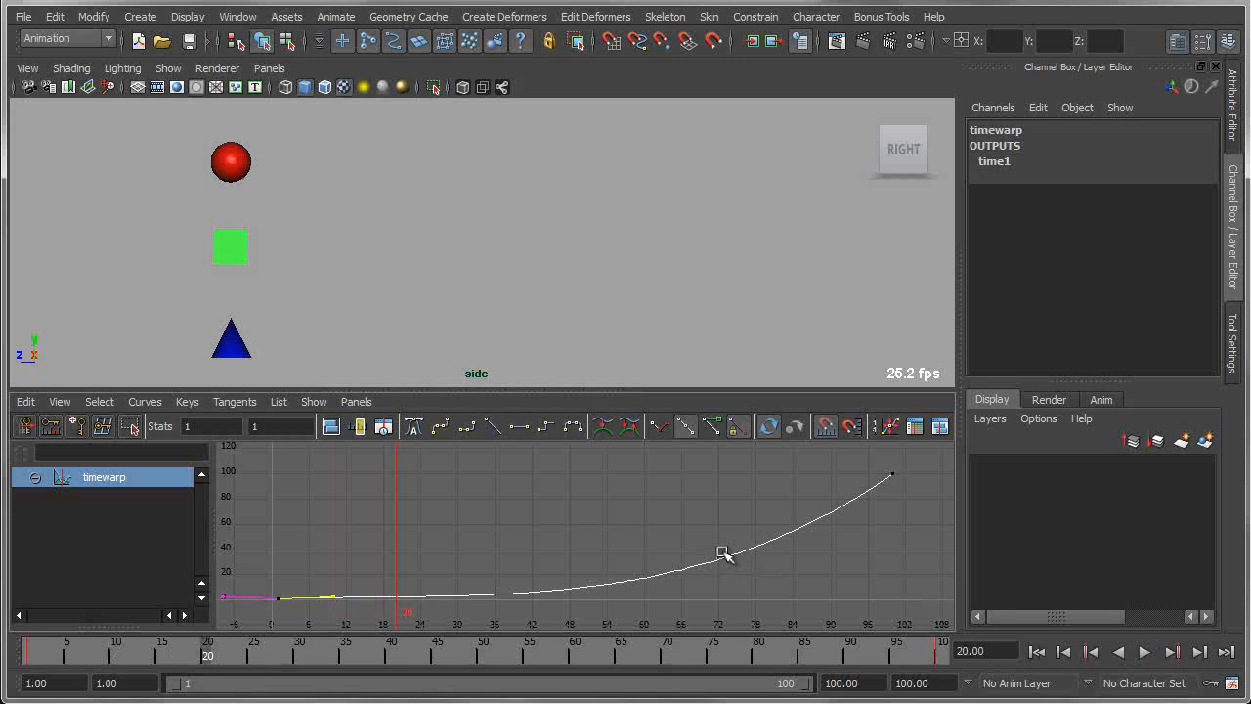
# - Undo the tangent edits on the timewarp curve
pyautogui.hotkey('ctrl', 'z')
pyautogui.hotkey('ctrl', 'z')
pyautogui.hotkey('ctrl', 'z')
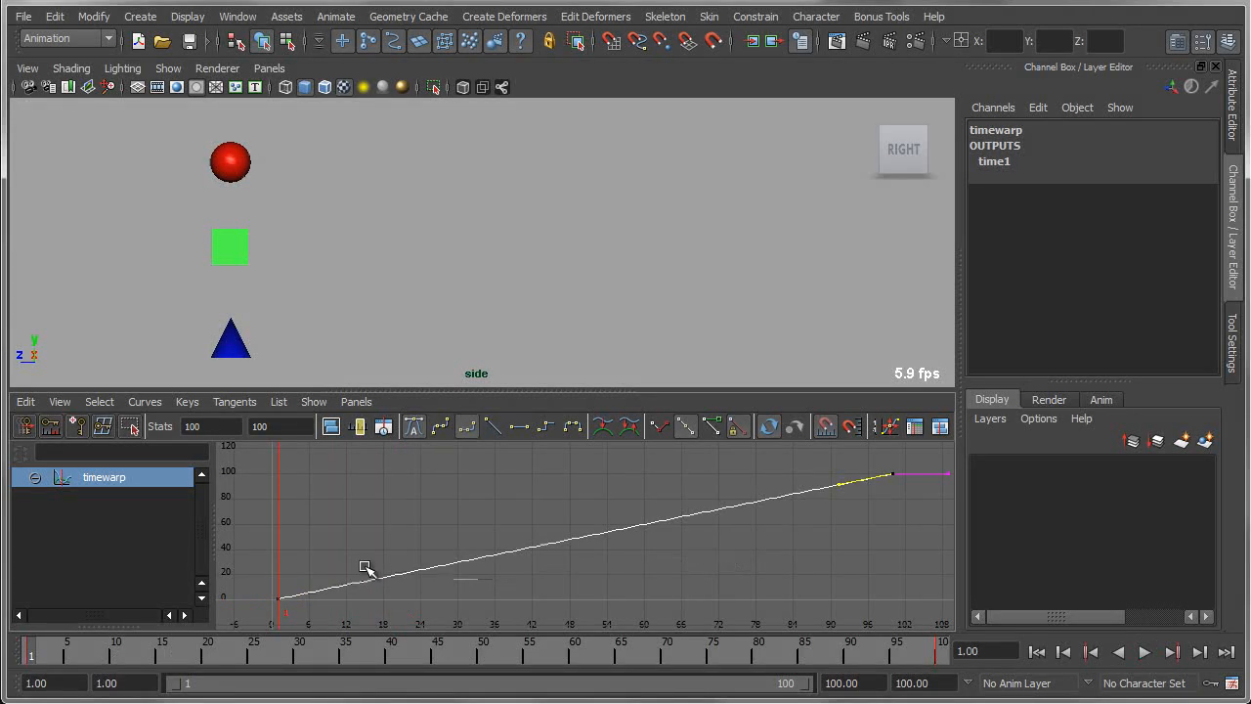
# - Steepen the timewarp curve's start tangent, flatten its end tangent for an ease-out, and play back the scene
pyautogui.moveTo(349, 605); pyautogui.dragTo(347, 590, button='middle')
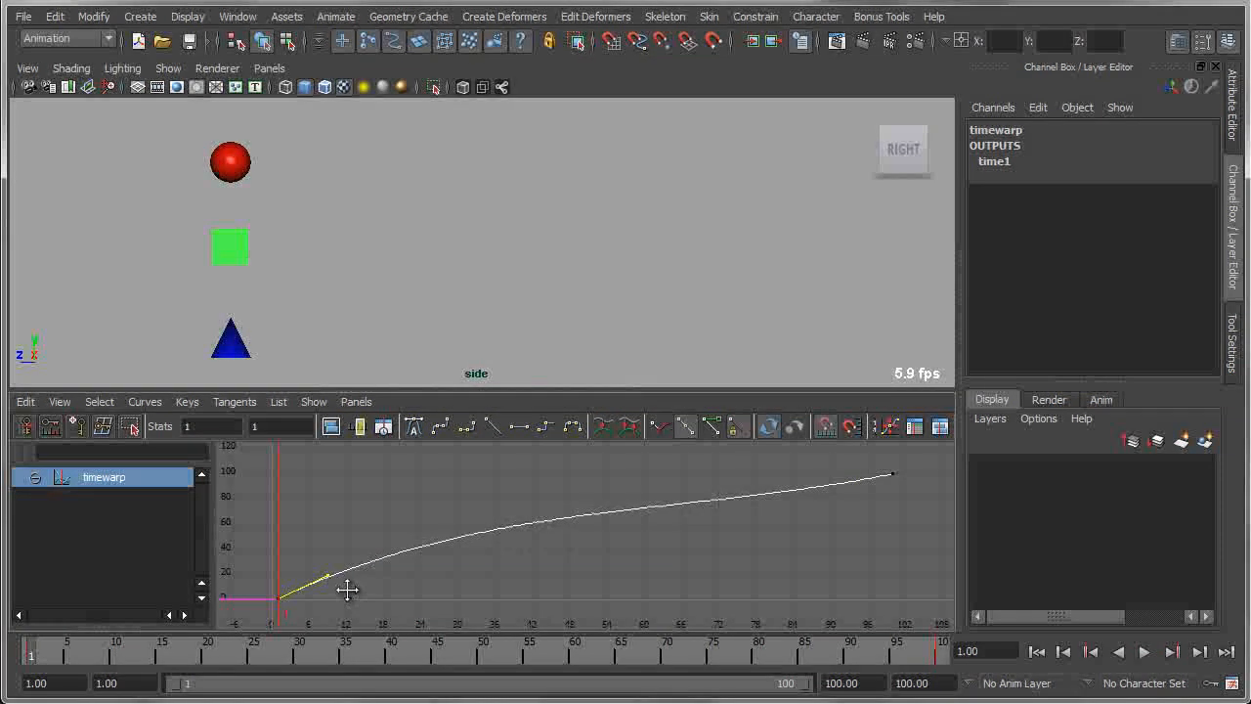
pyautogui.moveTo(867, 454); pyautogui.dragTo(931, 492)
pyautogui.moveTo(865, 519); pyautogui.dragTo(862, 507, button='middle')
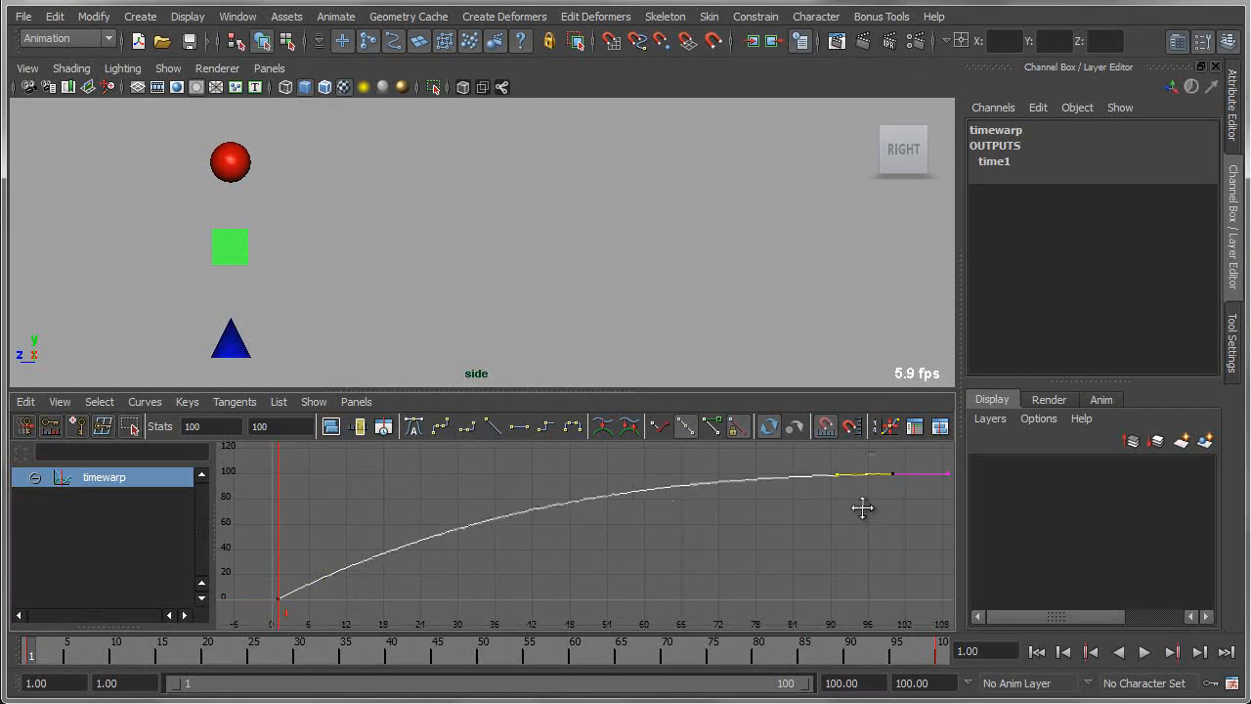
pyautogui.click(1141, 653)
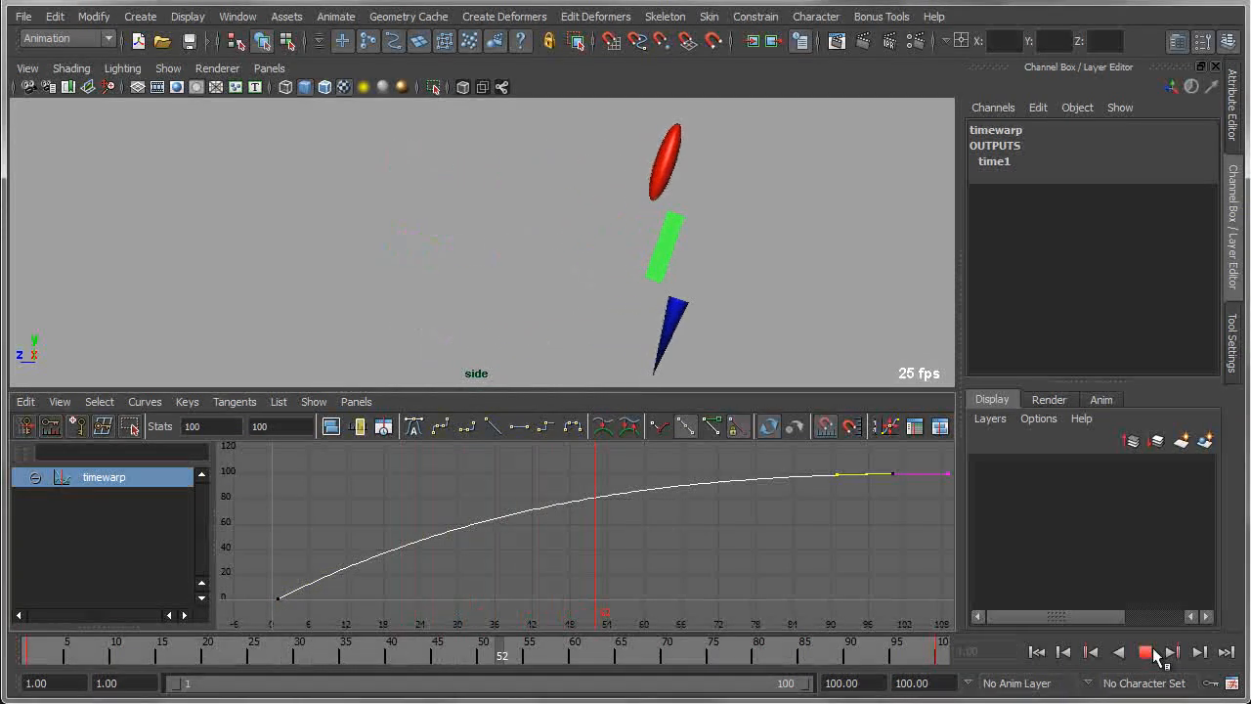
pyautogui.click(1154, 650)
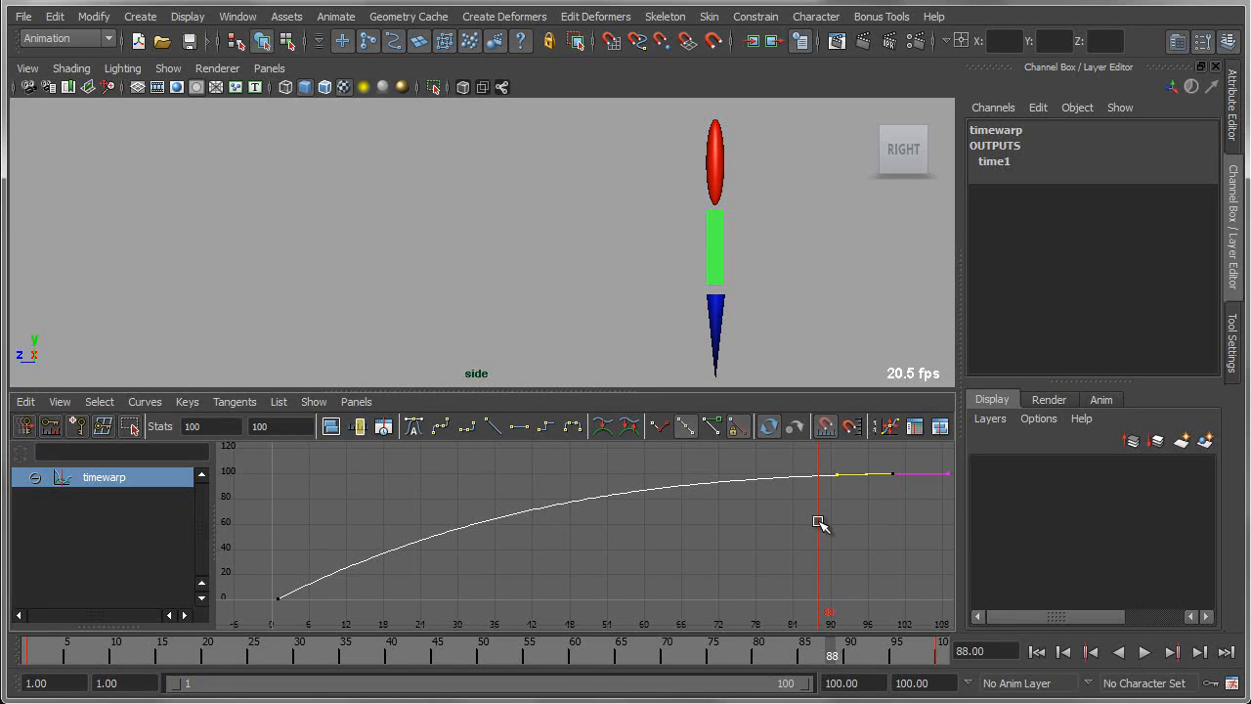
# - Delete all keys of the scene timewarp curve, play the animation from frame 1 and rewind it
pyautogui.moveTo(655, 541); pyautogui.dragTo(618, 597)
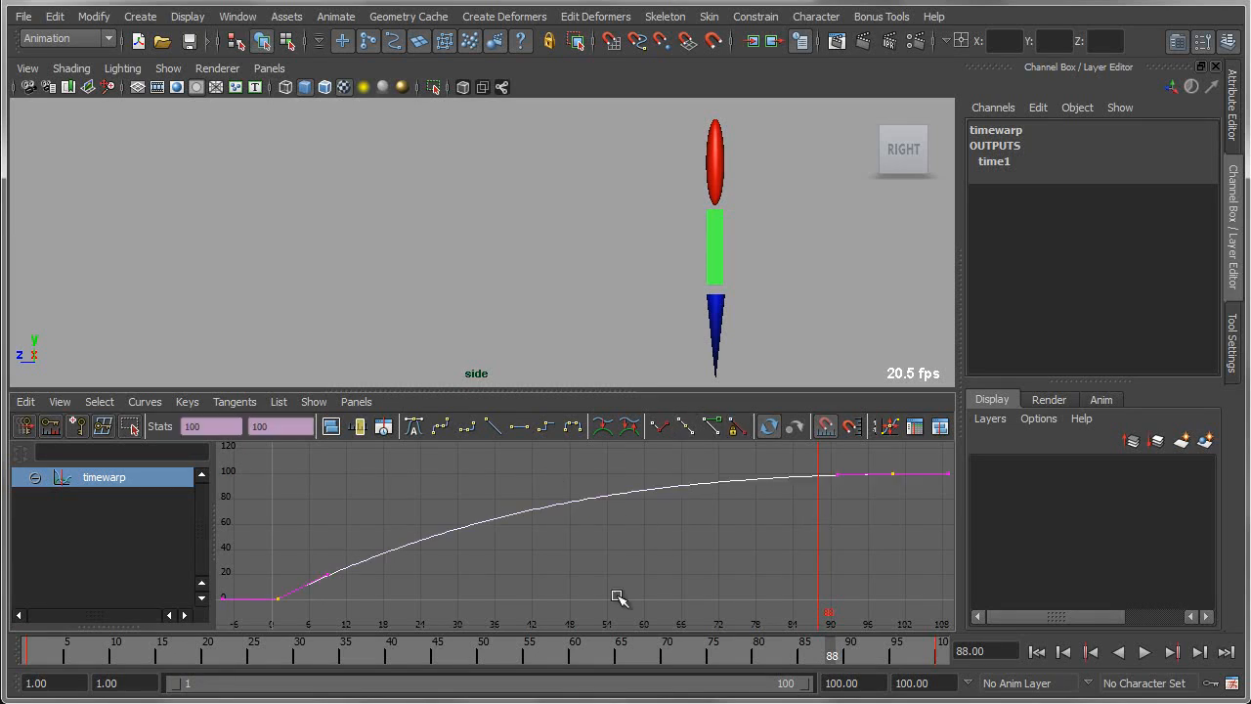
pyautogui.press('Delete')
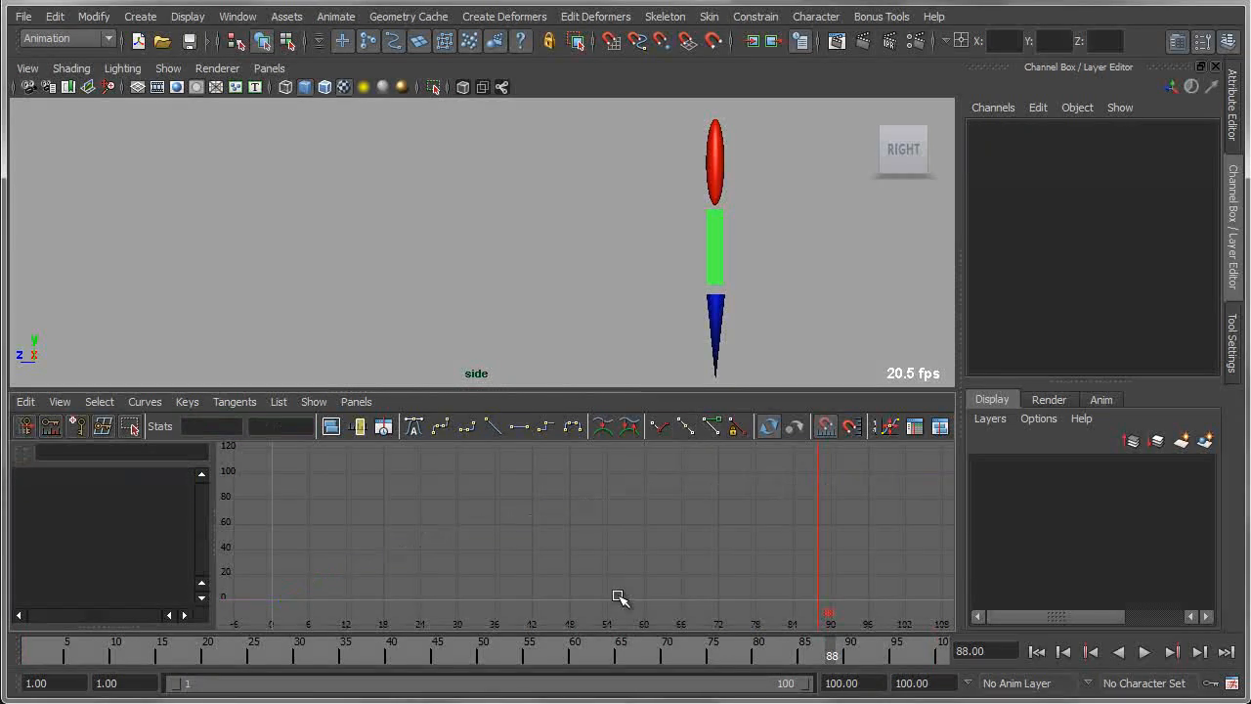
pyautogui.click(1037, 650)
pyautogui.click(1144, 652)
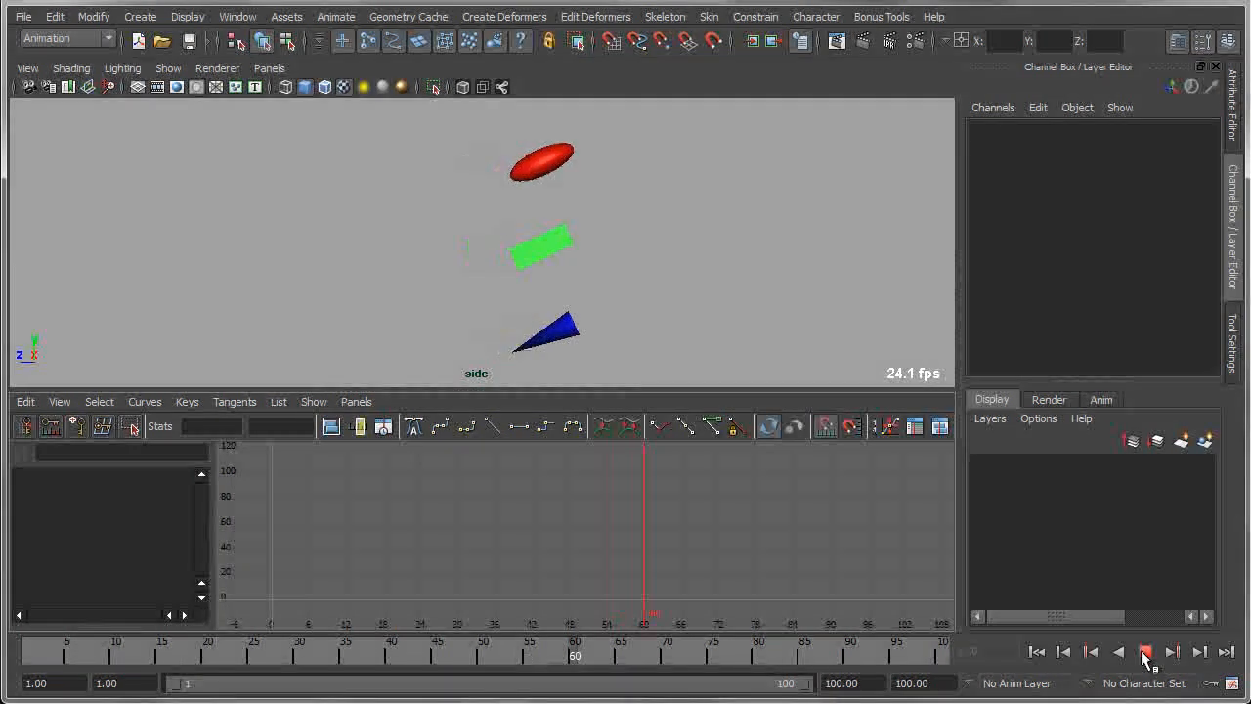
pyautogui.click(1149, 651)
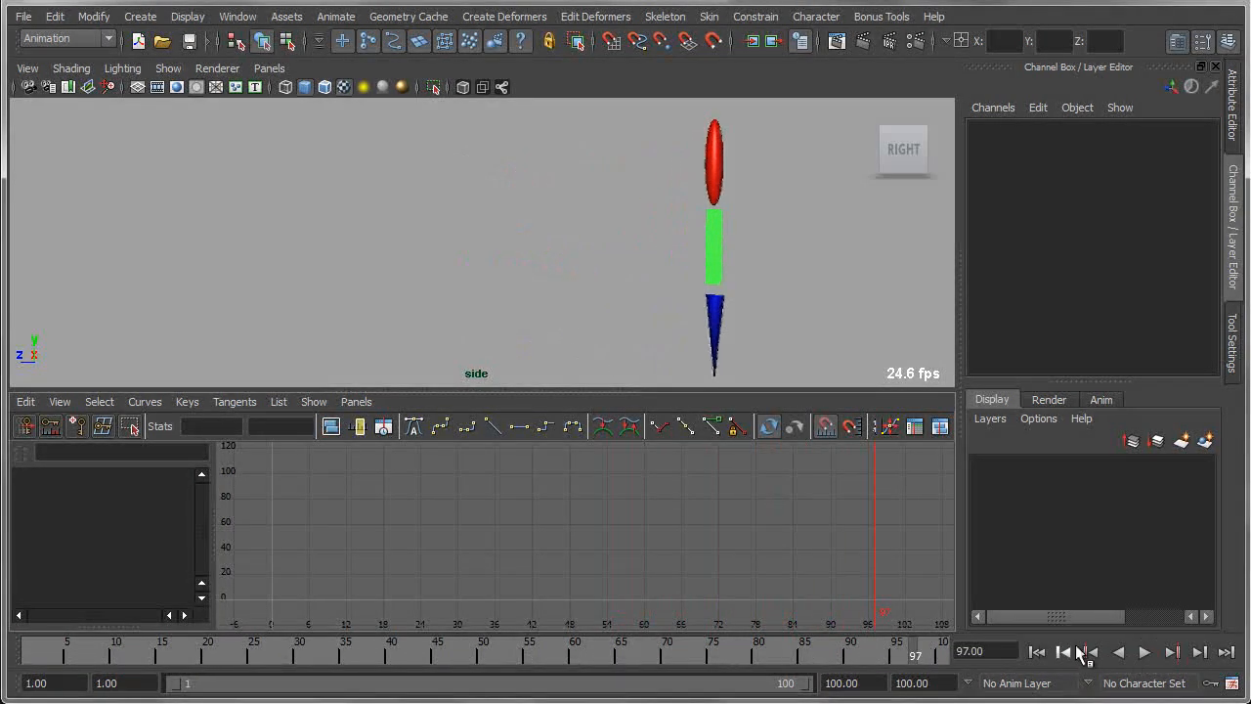
pyautogui.click(1036, 653)
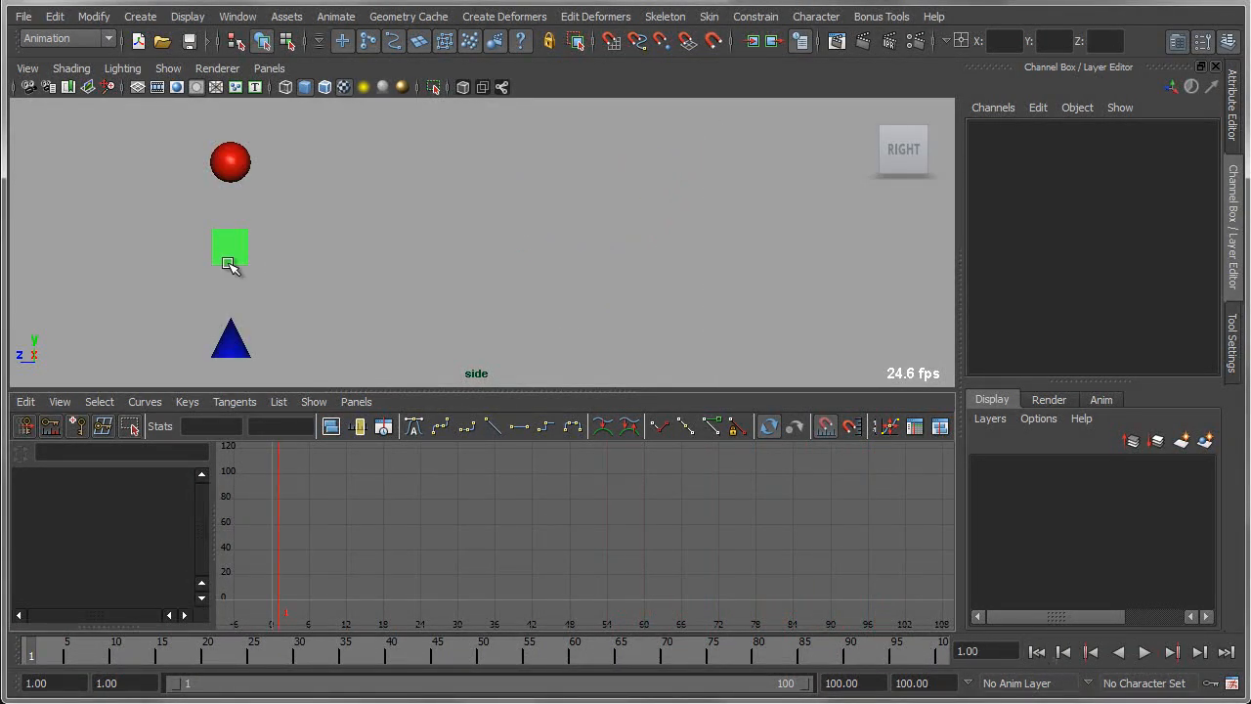
# - Open the Time Warp Animation bonus tool and move its window clear of the animated objects
pyautogui.click(893, 20)
pyautogui.moveTo(896, 139)
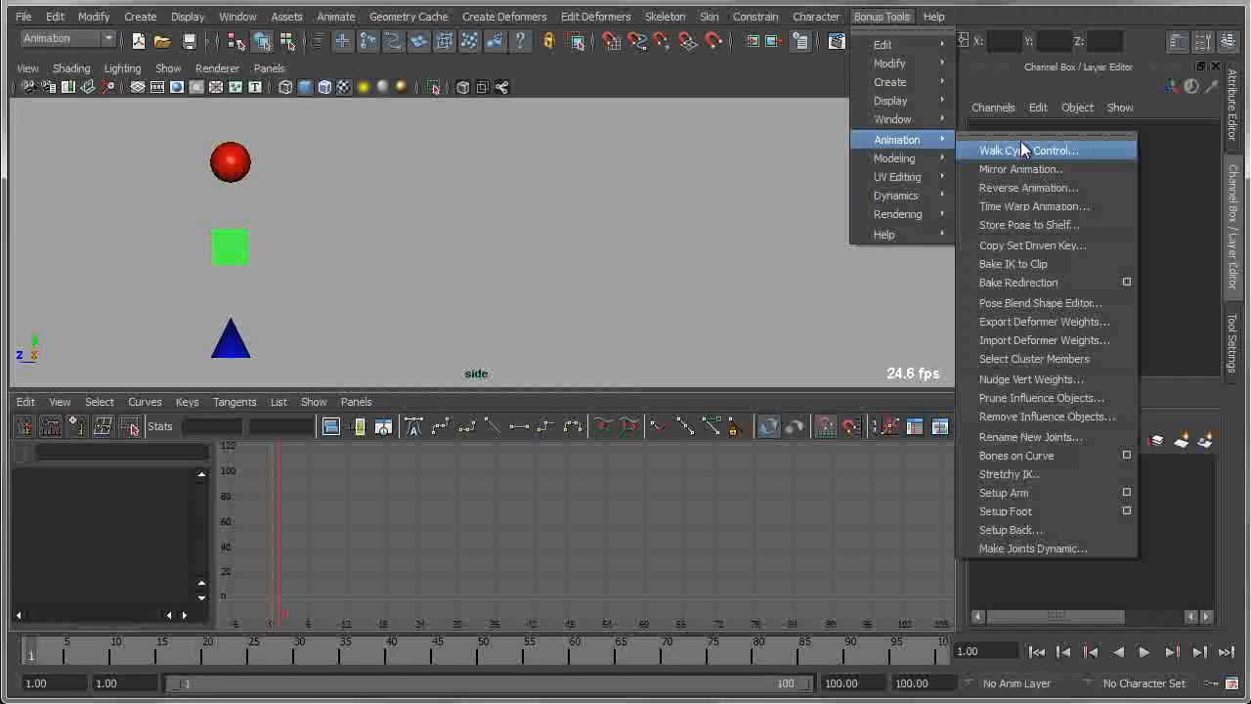
pyautogui.click(1055, 203)
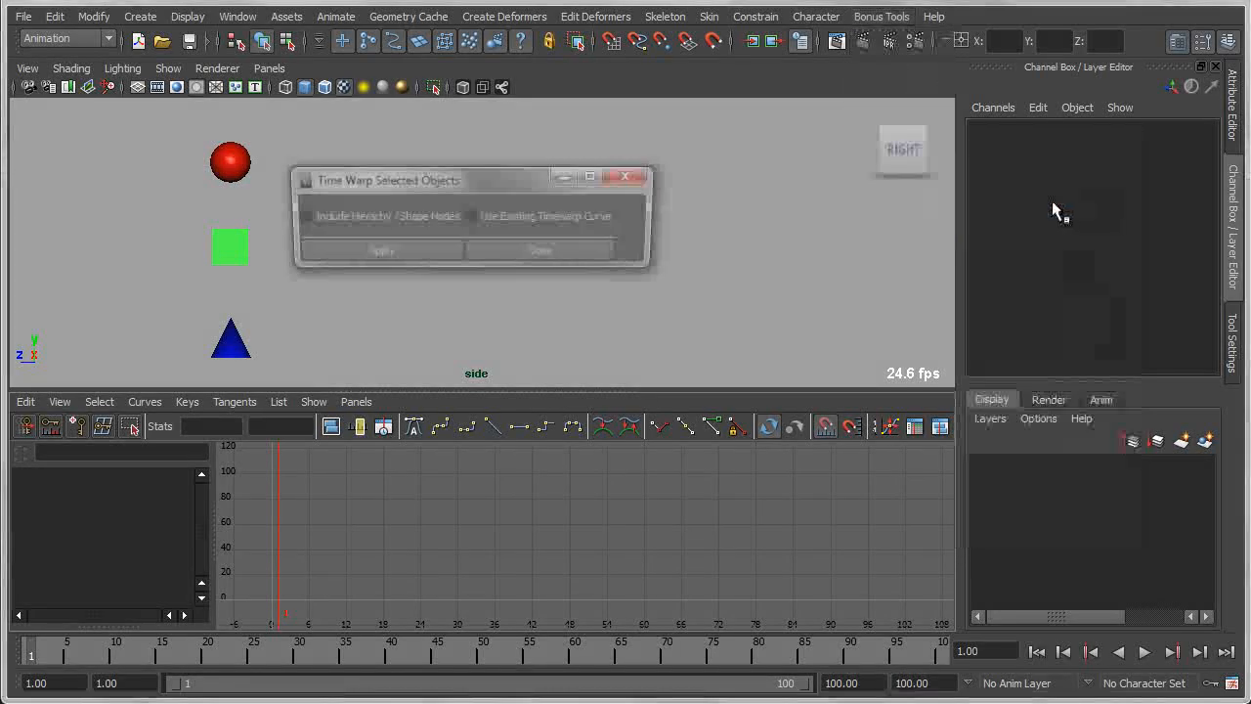
pyautogui.moveTo(494, 180); pyautogui.dragTo(851, 179)
pyautogui.moveTo(1009, 149); pyautogui.dragTo(1005, 37)
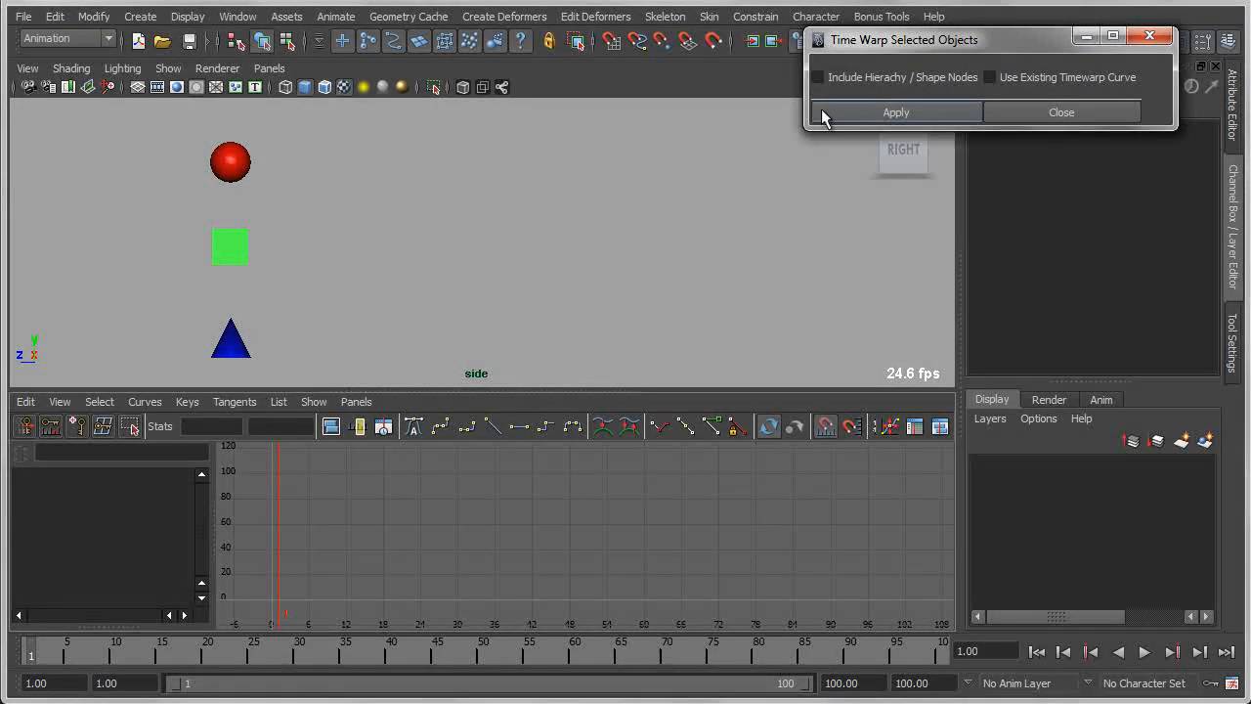
# - Apply Time Warp Selected Objects to the red sphere only and play back the animation
pyautogui.moveTo(205, 135); pyautogui.dragTo(306, 173)
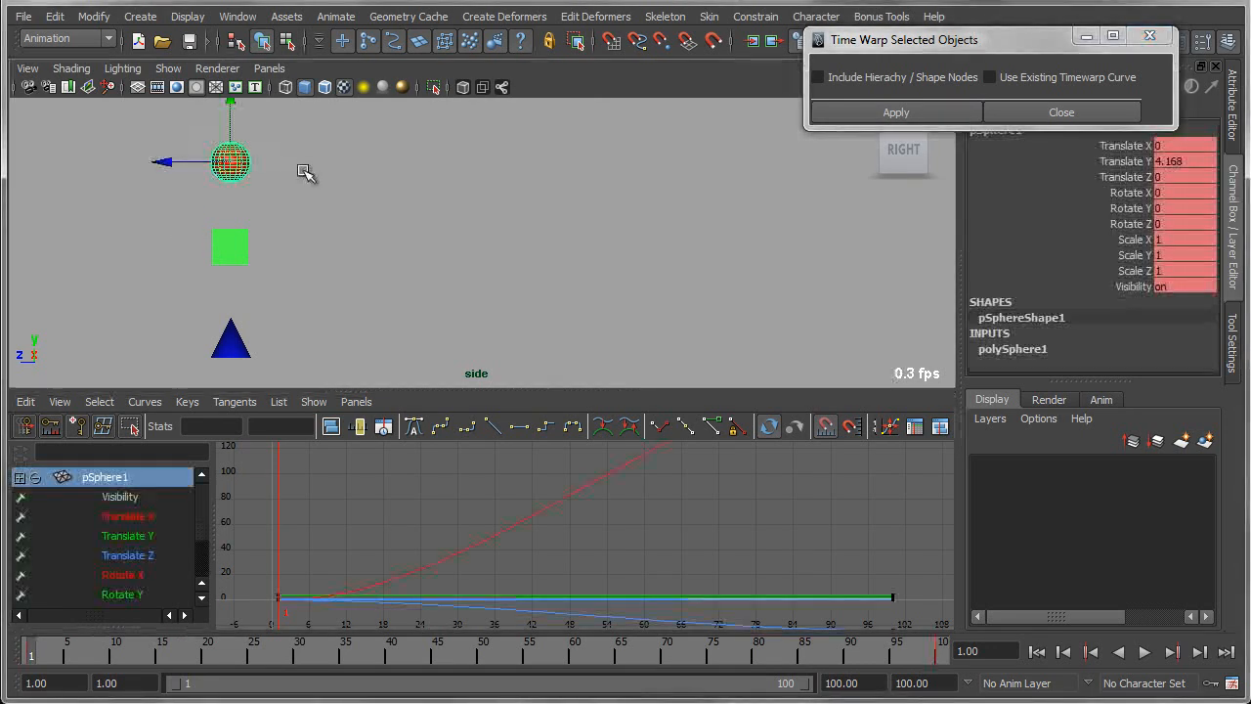
pyautogui.click(889, 112)
pyautogui.click(688, 507)
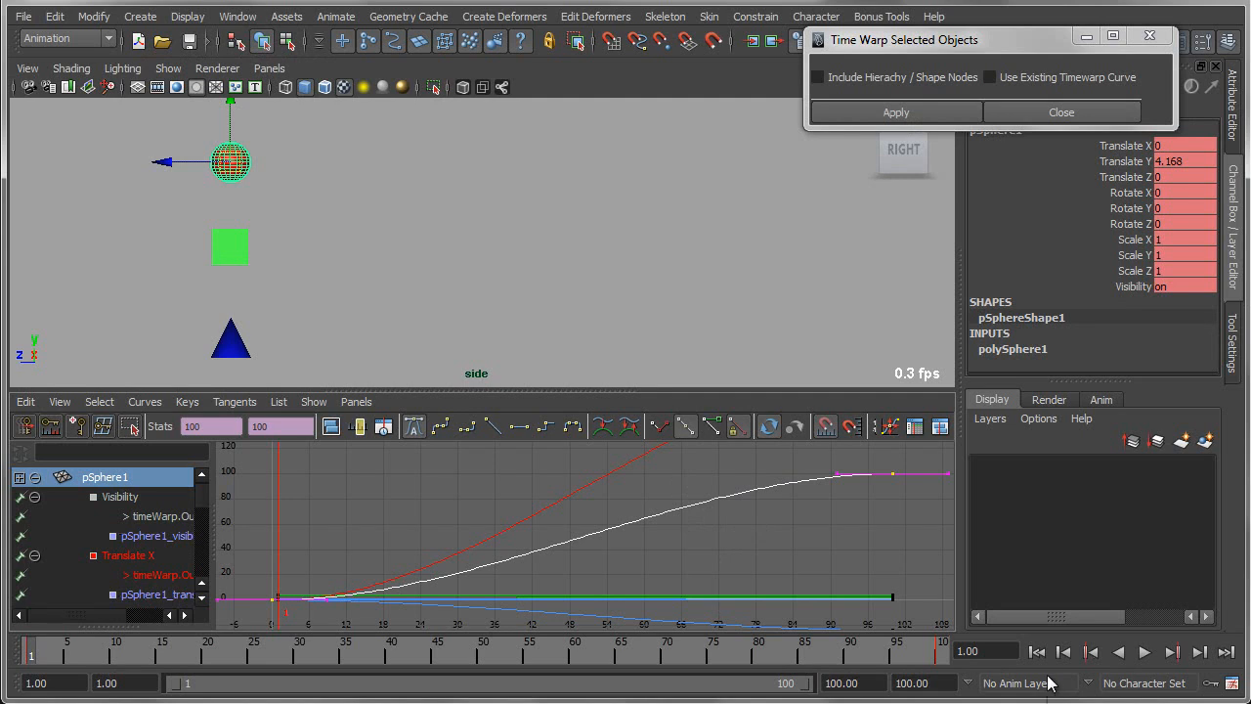
pyautogui.click(1145, 652)
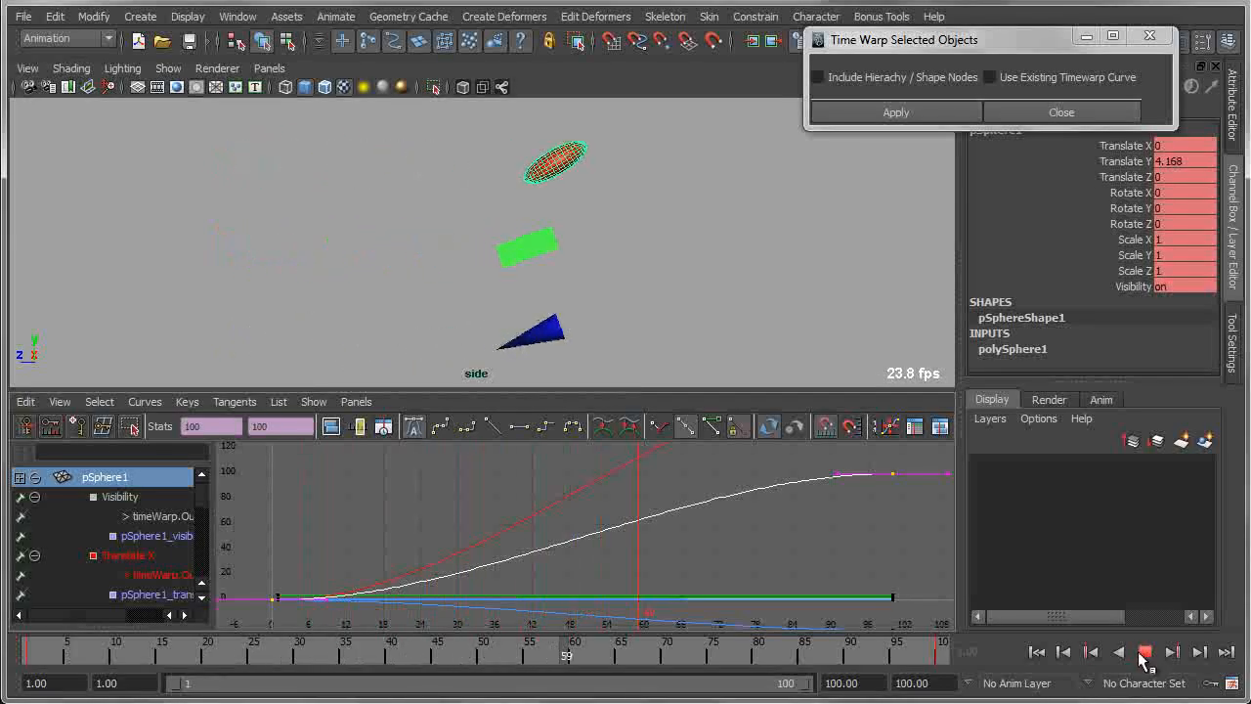
pyautogui.click(1145, 653)
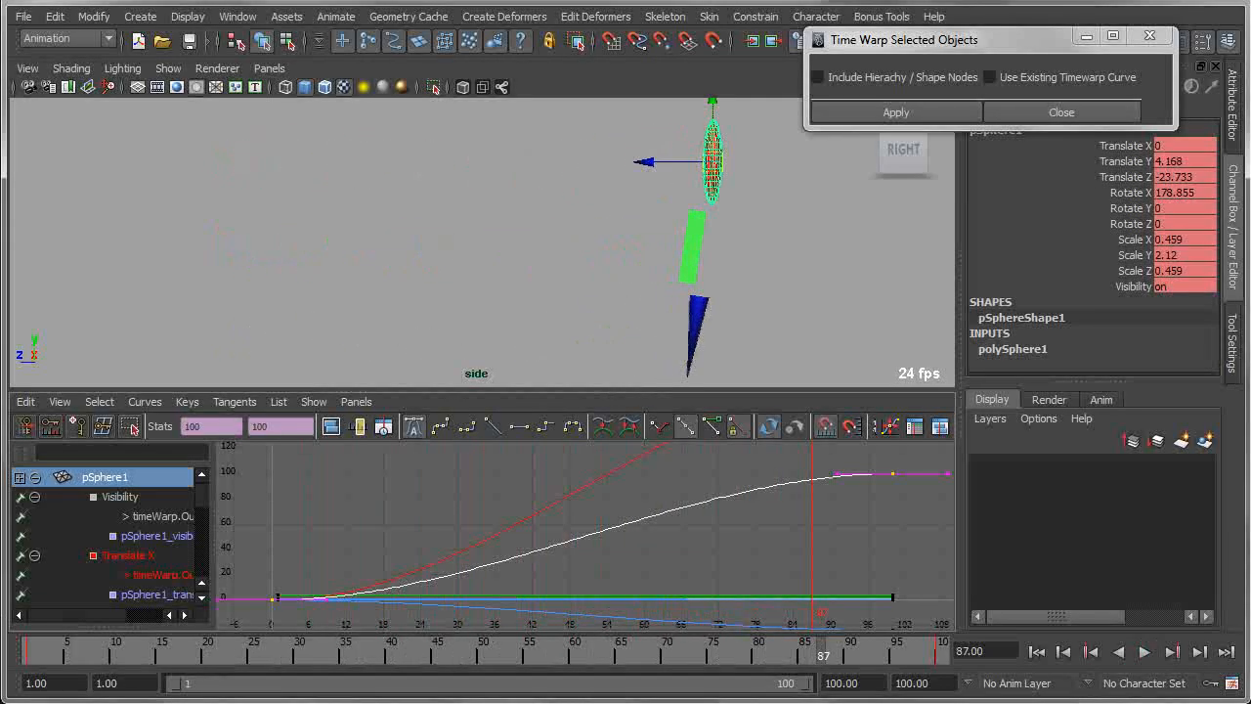
# - Steepen the start tangent of the sphere's own time warp curve for a fast start, and play the scene from frame 1
pyautogui.click(146, 515)
pyautogui.click(149, 536)
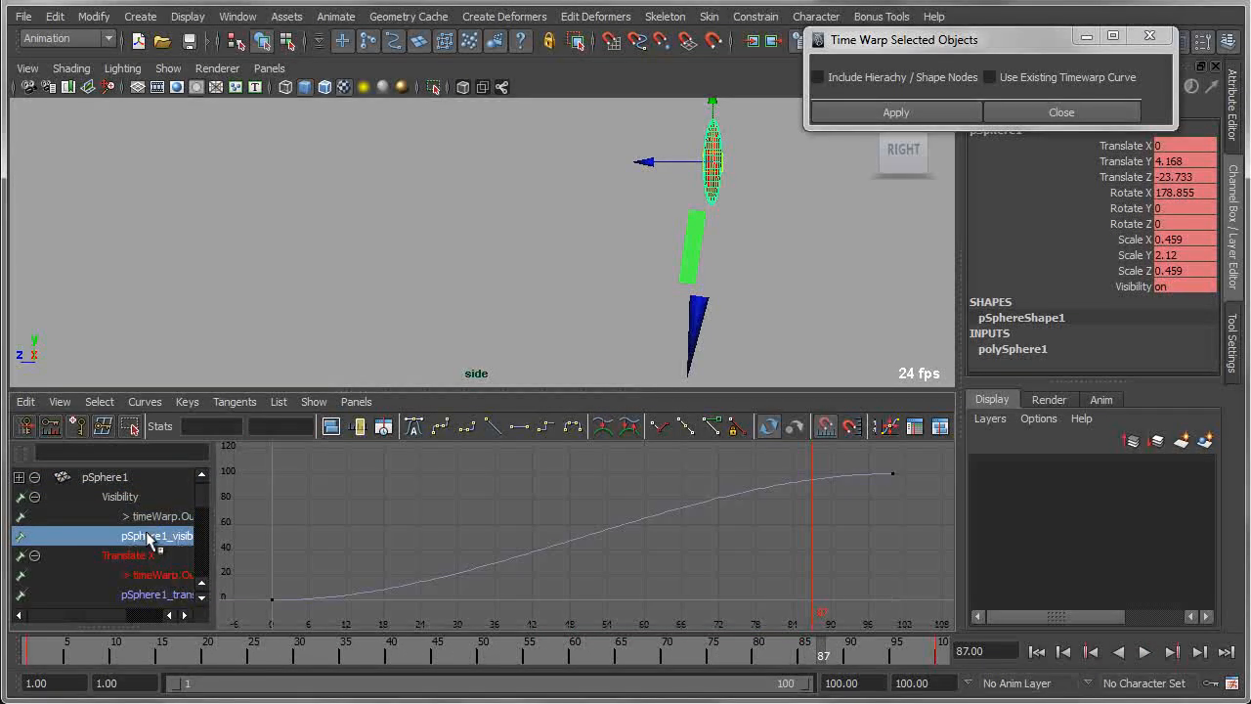
pyautogui.moveTo(494, 530); pyautogui.dragTo(660, 600)
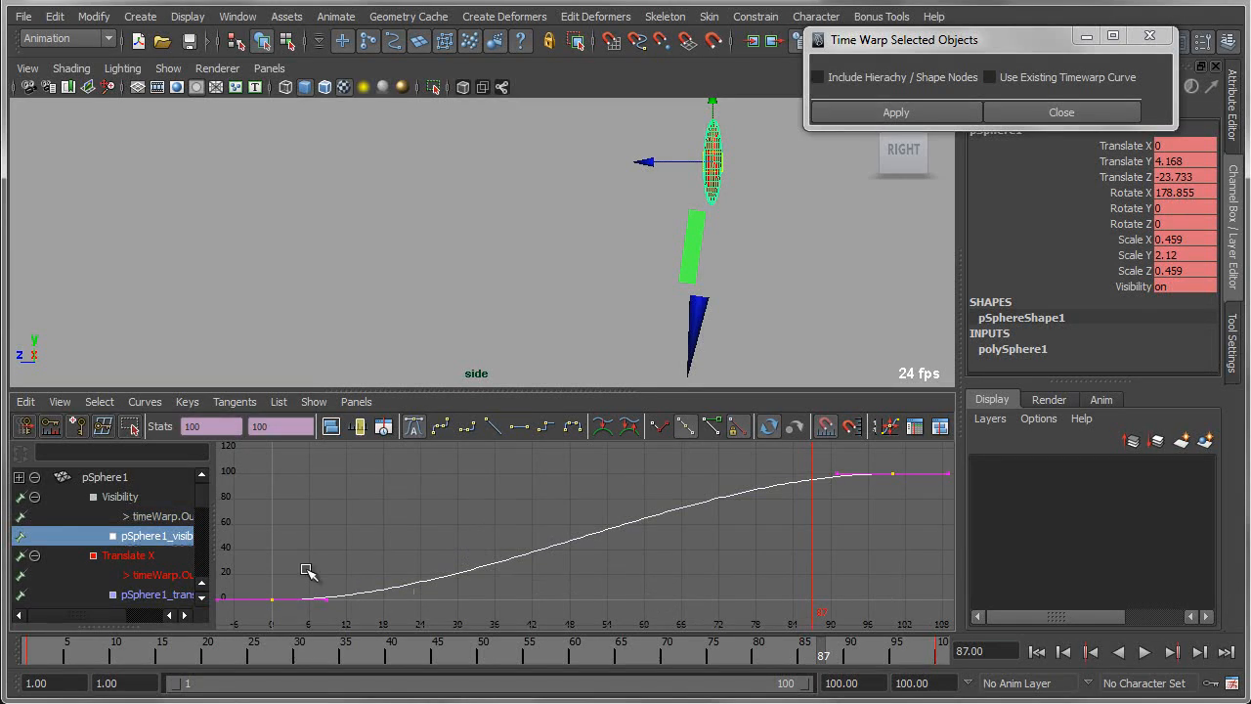
pyautogui.moveTo(306, 571); pyautogui.dragTo(349, 628)
pyautogui.moveTo(339, 636); pyautogui.dragTo(324, 584, button='middle')
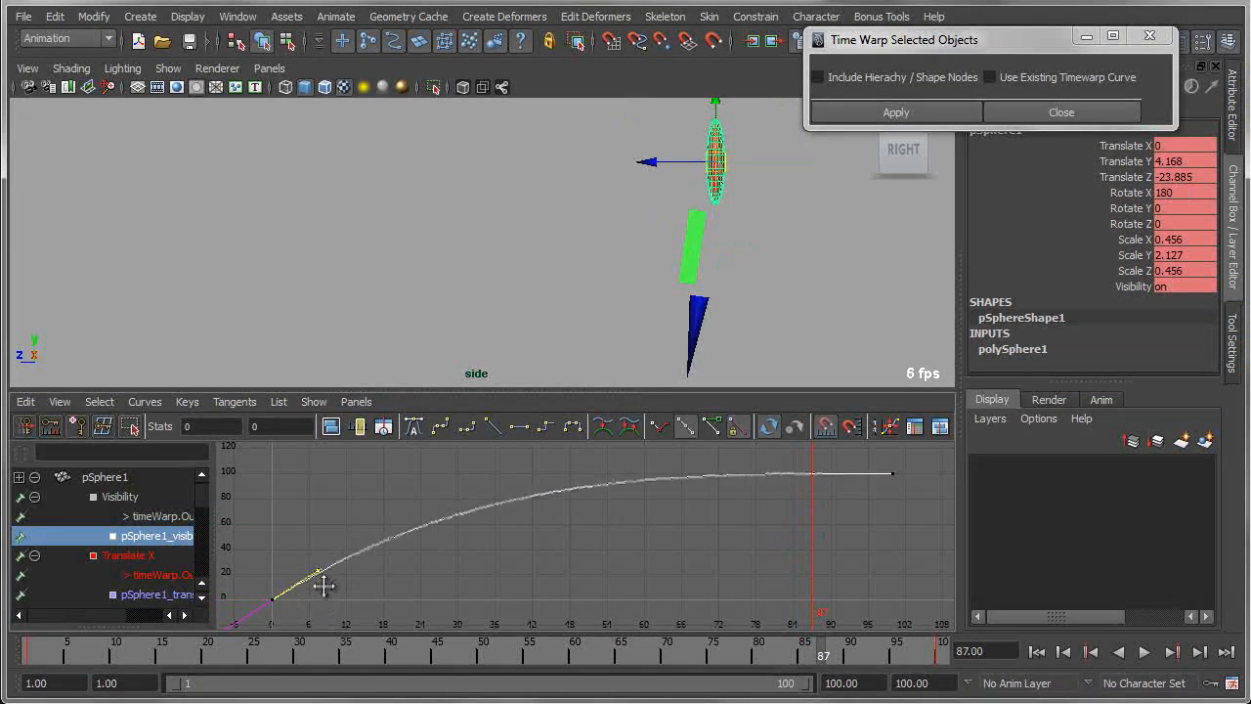
pyautogui.click(1037, 652)
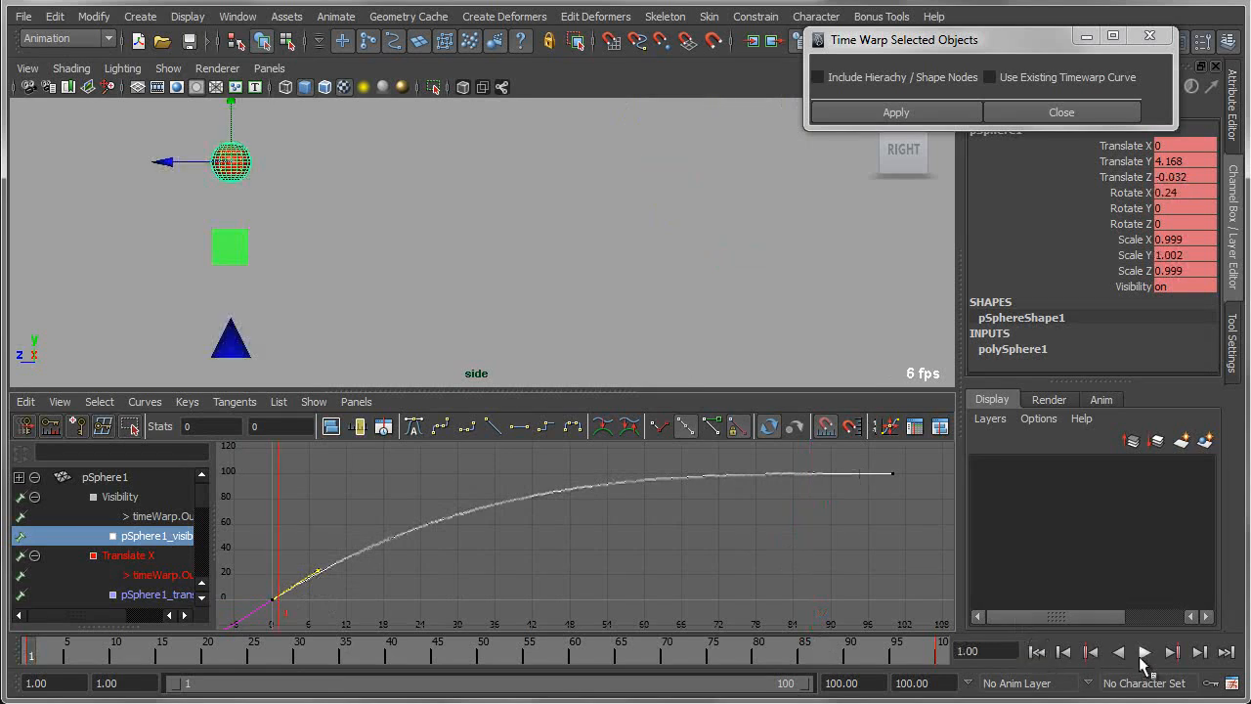
pyautogui.click(1144, 652)
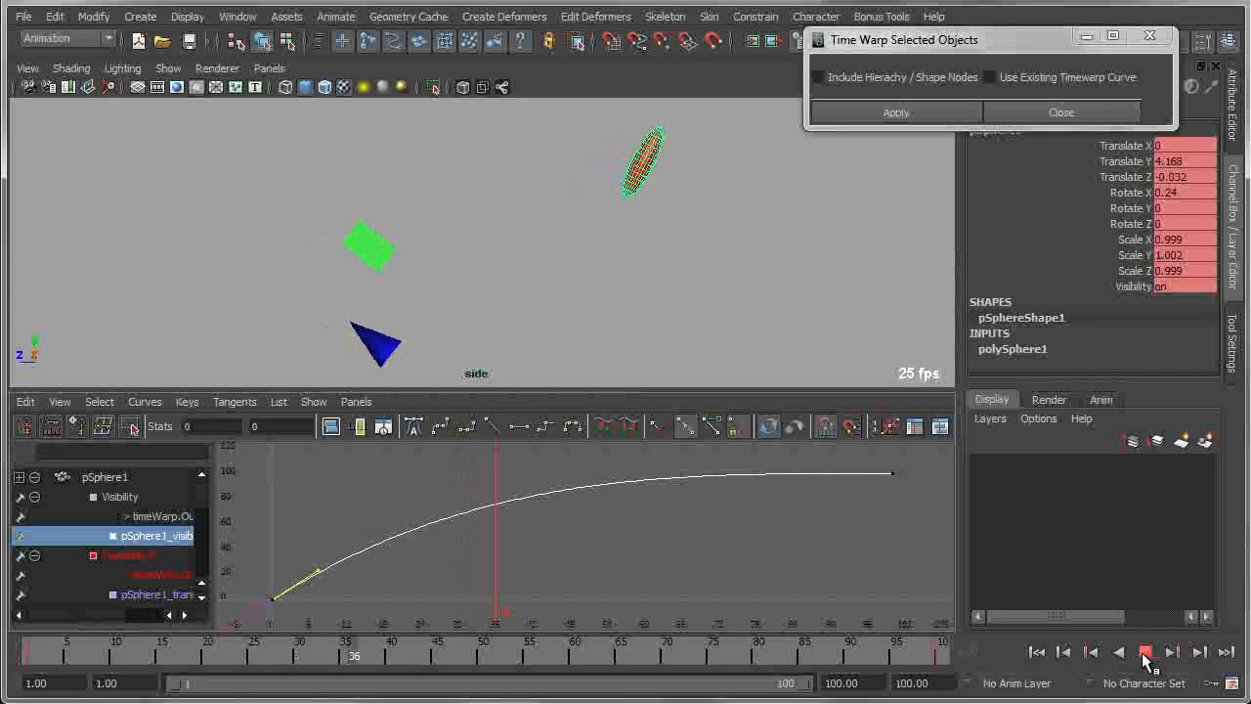
# - Stop the playback, select the blue cone and apply Time Warp Selected Objects to it
pyautogui.click(1144, 652)
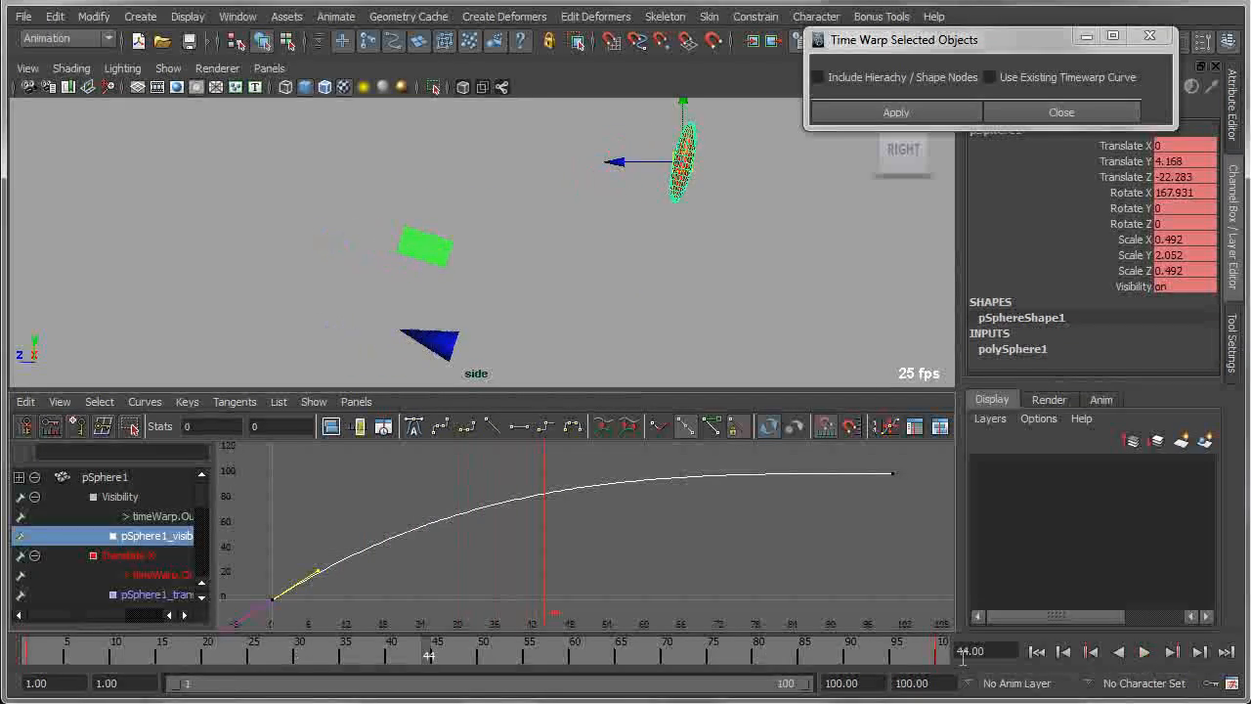
pyautogui.click(418, 325)
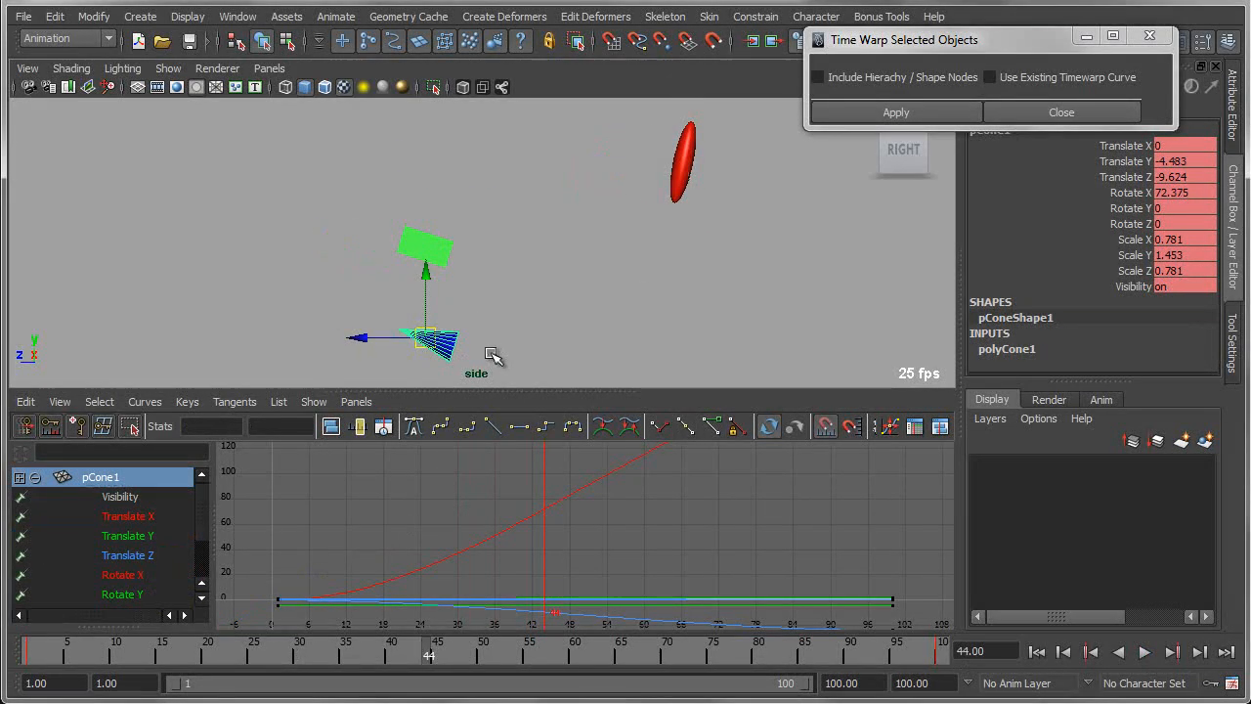
pyautogui.click(897, 113)
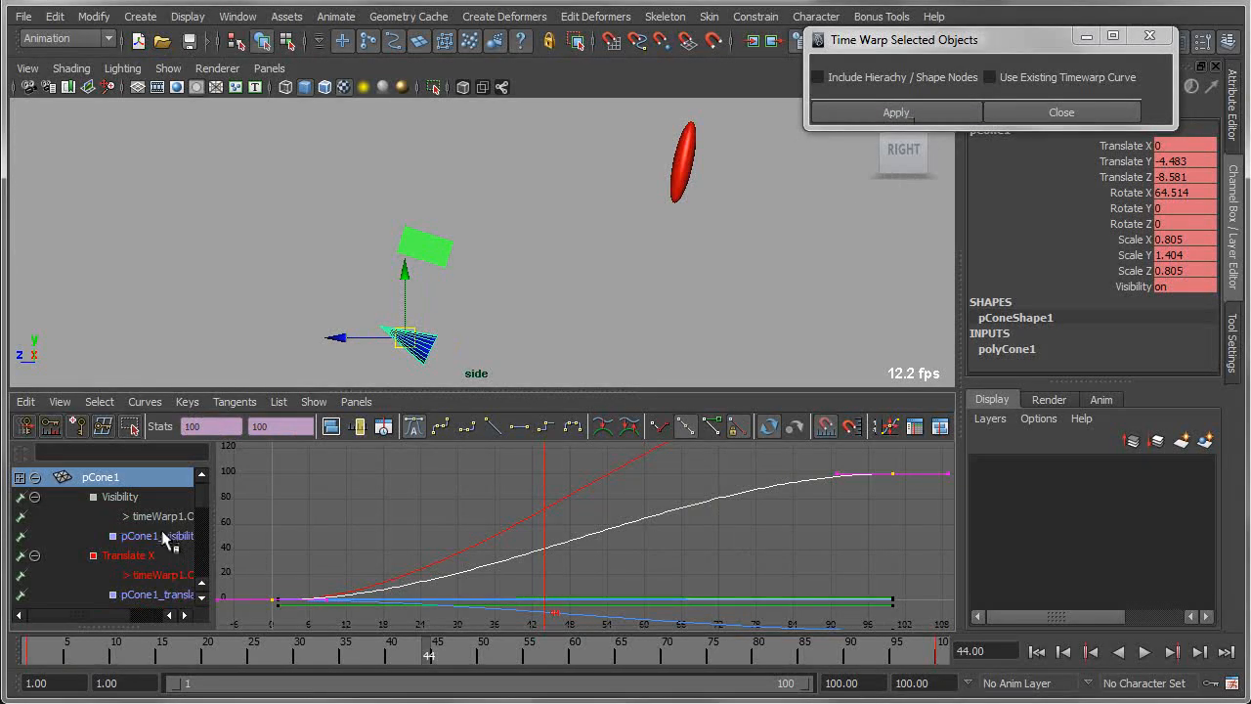
# - Steepen the end tangent of the cone's time warp curve for a slow start and fast finish, and play the scene from frame 1
pyautogui.click(166, 536)
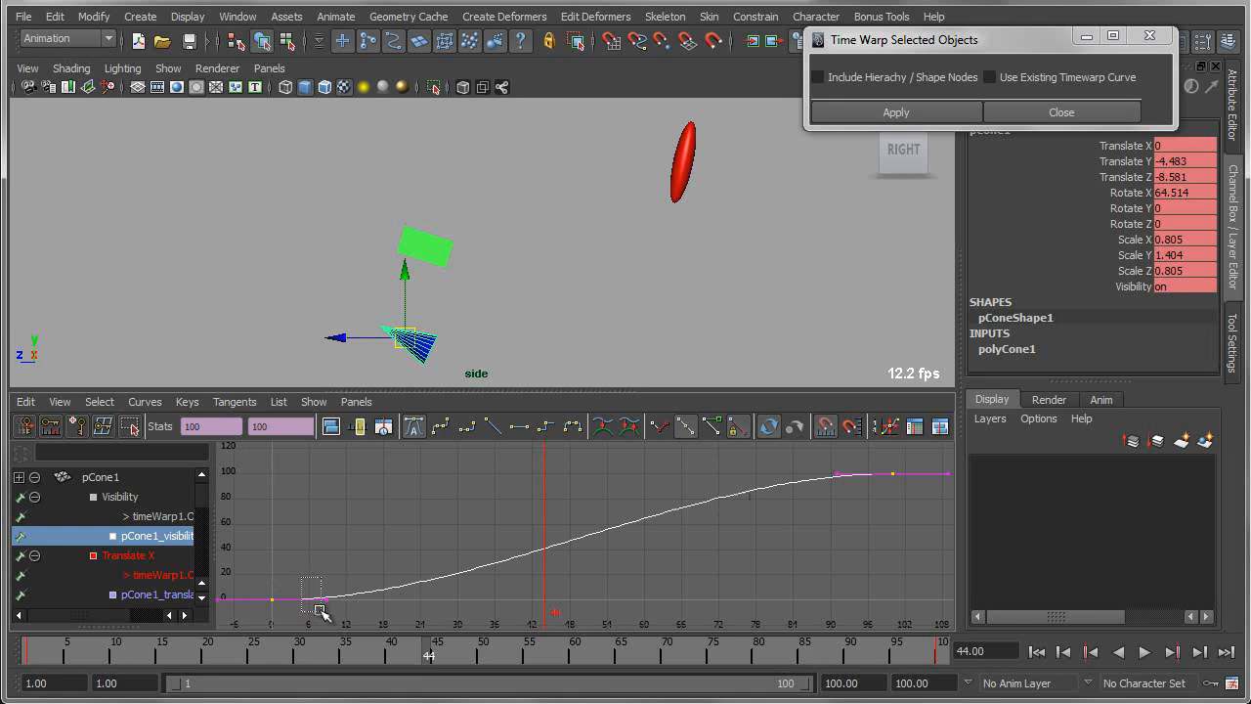
pyautogui.moveTo(320, 611); pyautogui.dragTo(335, 613)
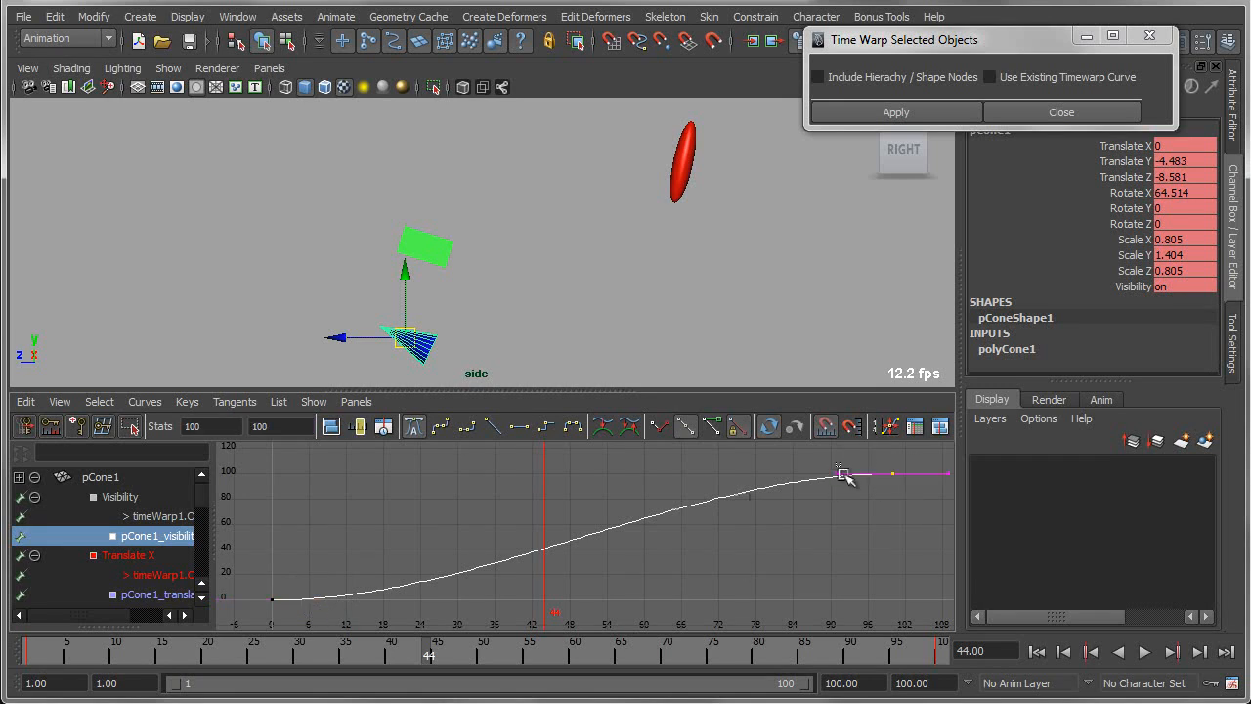
pyautogui.moveTo(846, 476); pyautogui.dragTo(853, 520, button='middle')
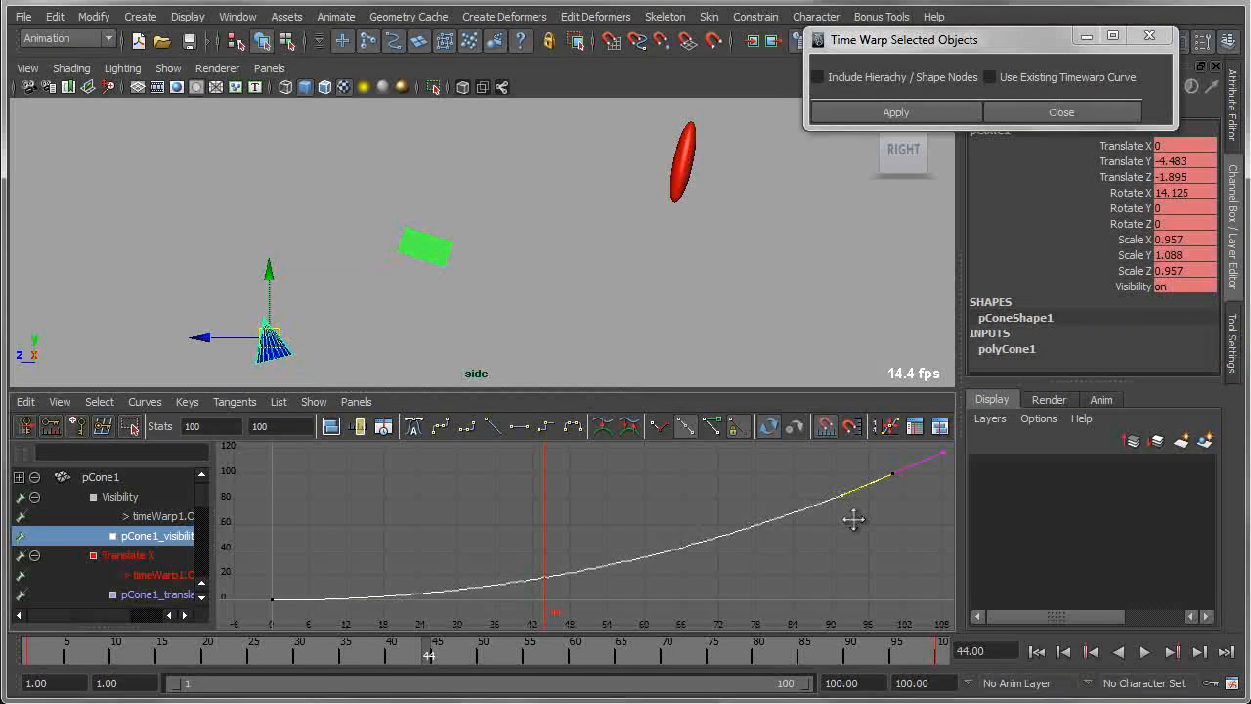
pyautogui.click(1038, 653)
pyautogui.click(1145, 653)
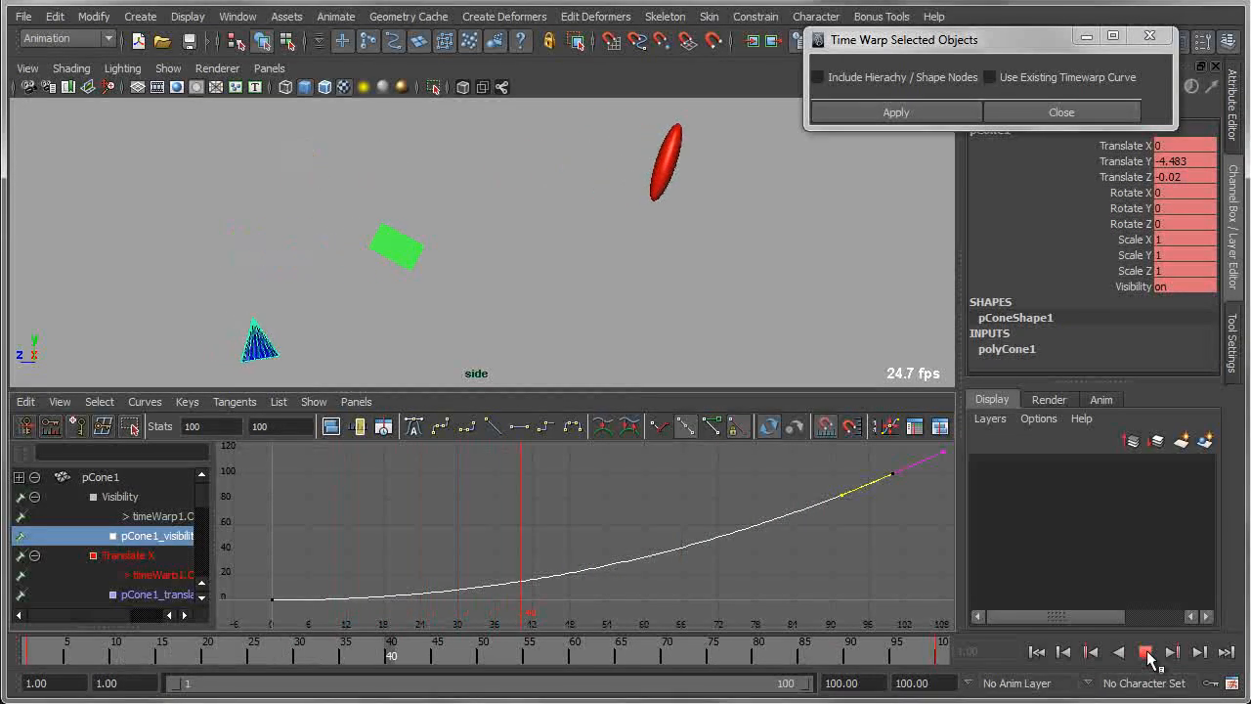
pyautogui.click(752, 140)
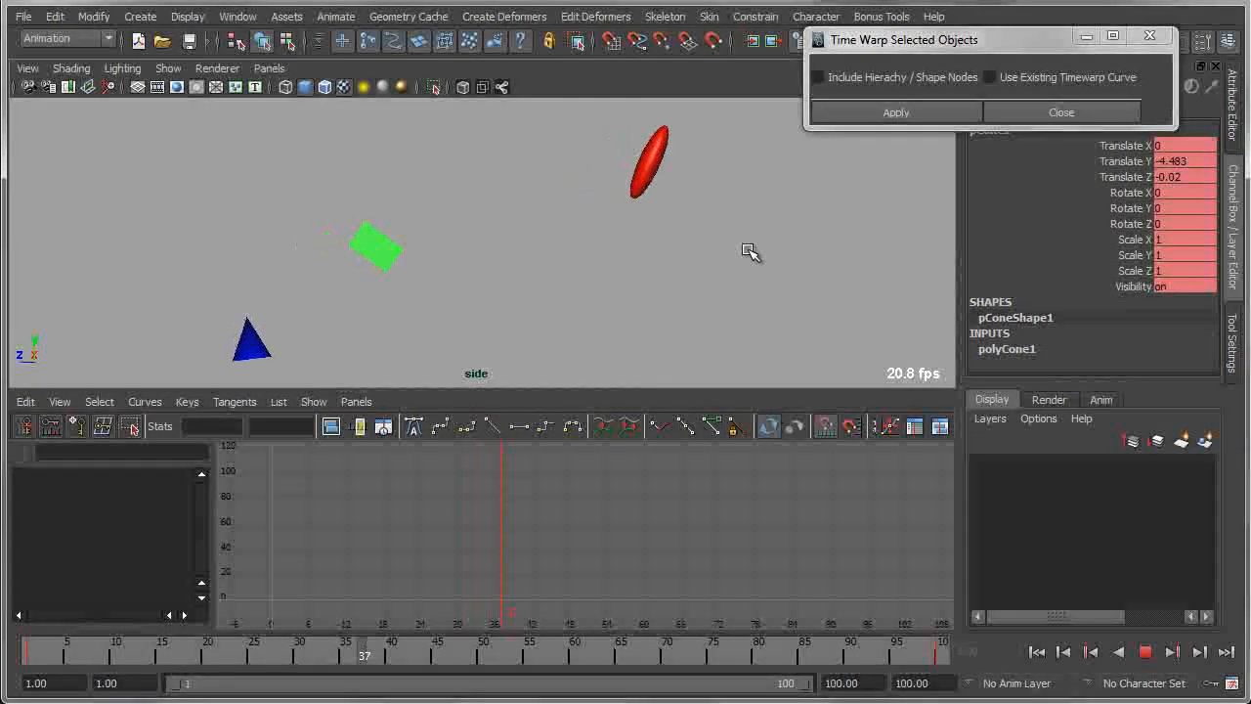
pyautogui.click(1146, 653)
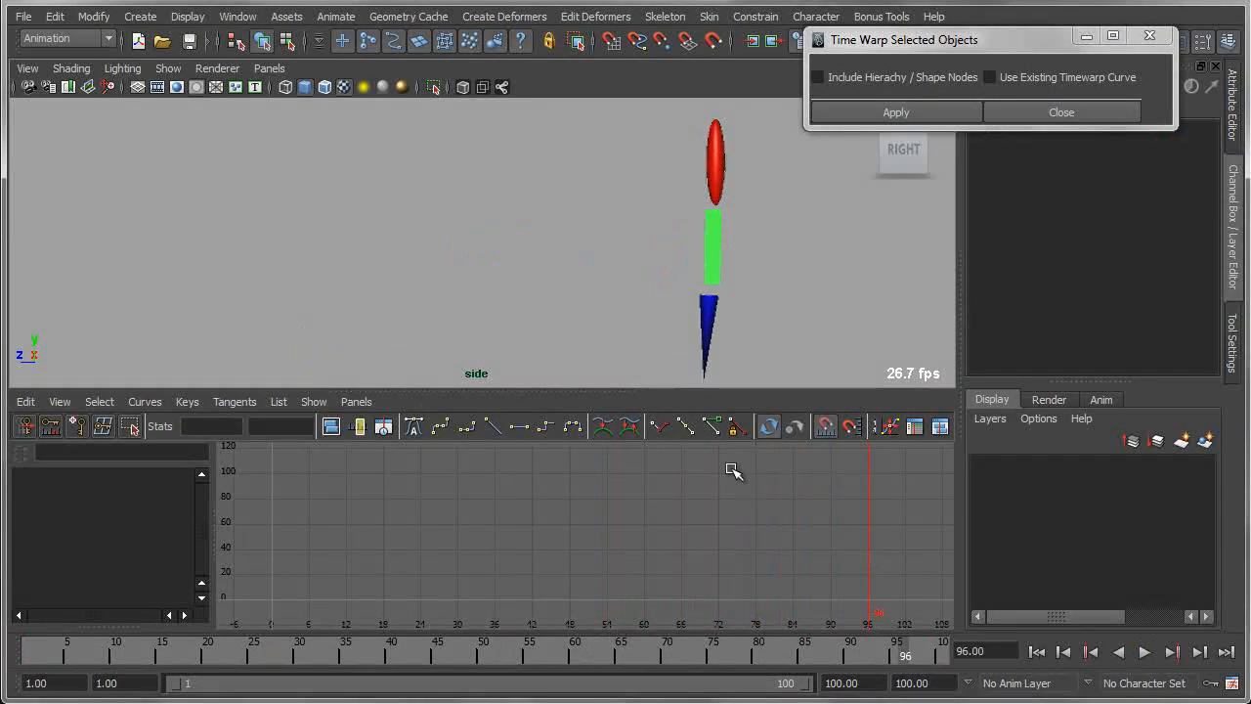
# - Graph the red sphere's connections in the Hypergraph and select its timeWarp node
pyautogui.click(709, 328)
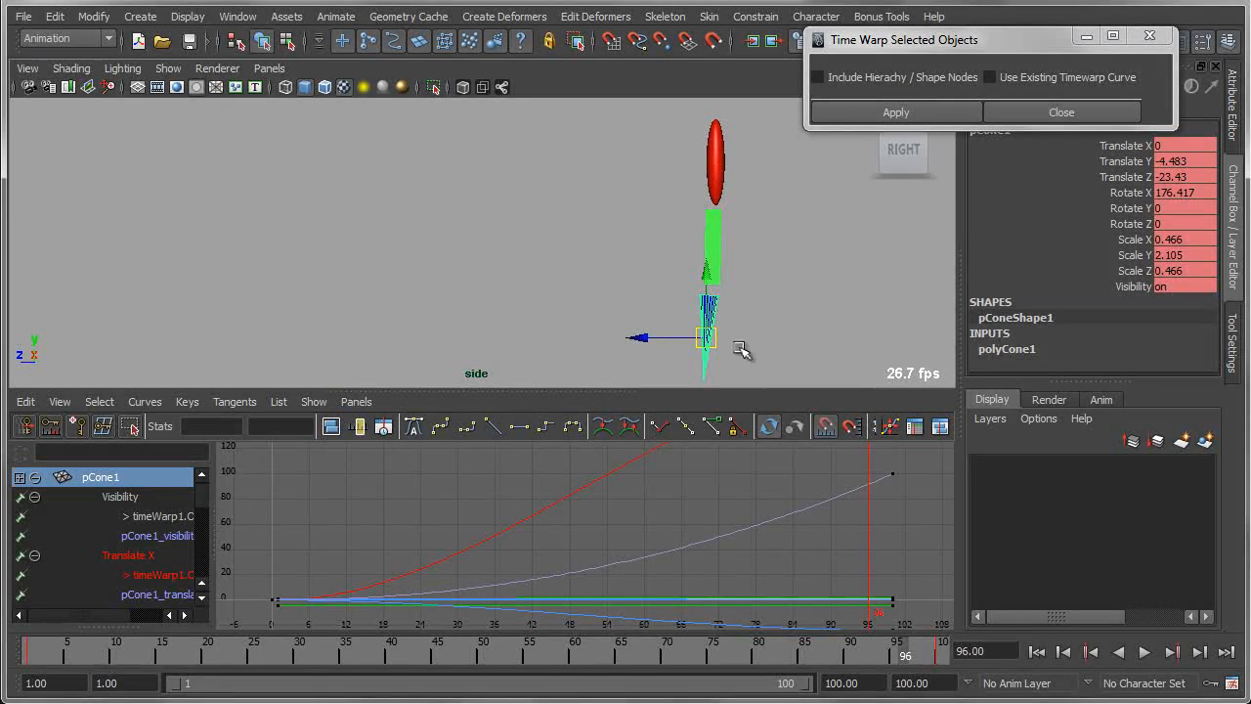
pyautogui.click(712, 174)
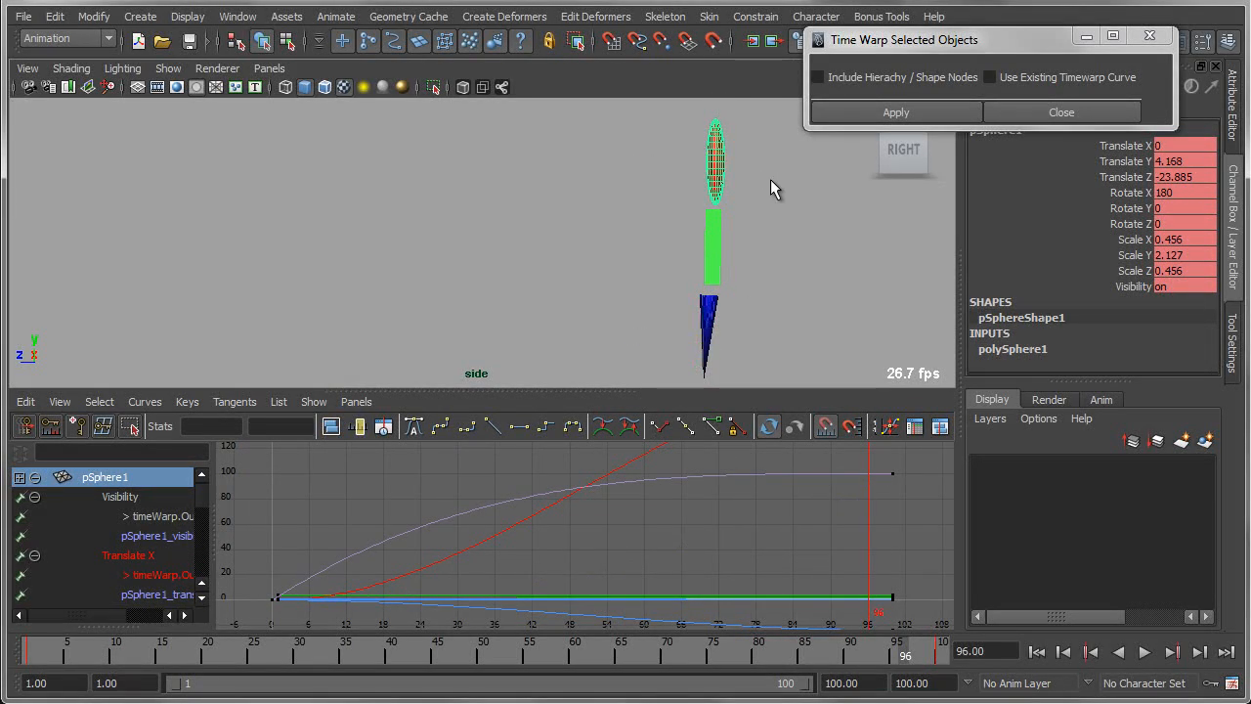
pyautogui.click(241, 18)
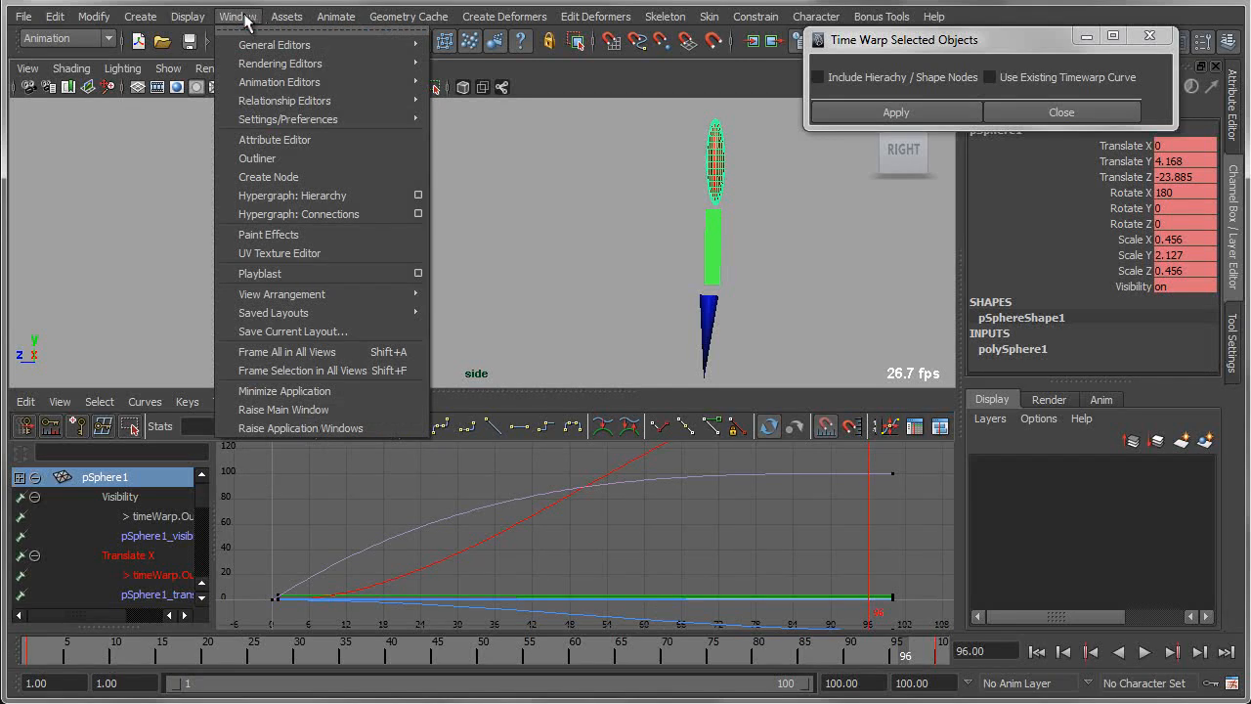
pyautogui.click(512, 318)
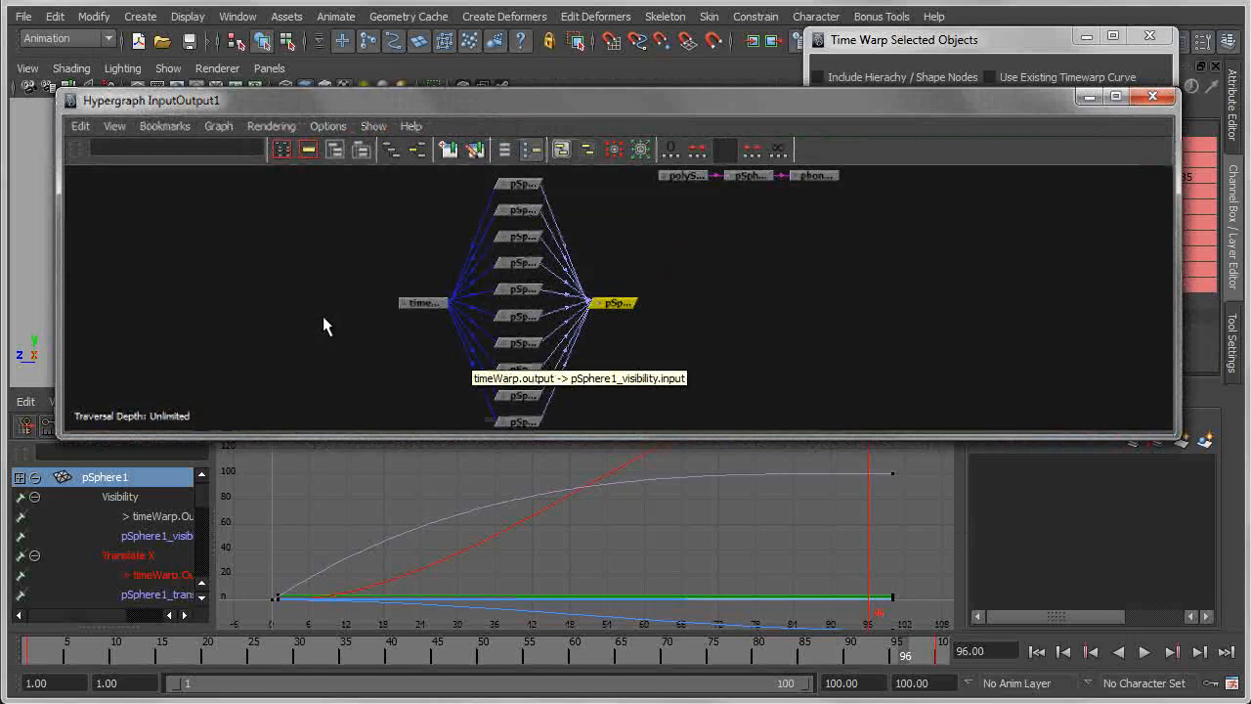
pyautogui.keyDown('alt'); pyautogui.moveTo(325, 327); pyautogui.dragTo(451, 327, button='middle'); pyautogui.keyUp('alt')
pyautogui.keyDown('alt'); pyautogui.moveTo(455, 327); pyautogui.dragTo(949, 401, button='right'); pyautogui.keyUp('alt')
pyautogui.keyDown('alt'); pyautogui.moveTo(419, 367); pyautogui.dragTo(729, 384, button='right'); pyautogui.keyUp('alt')
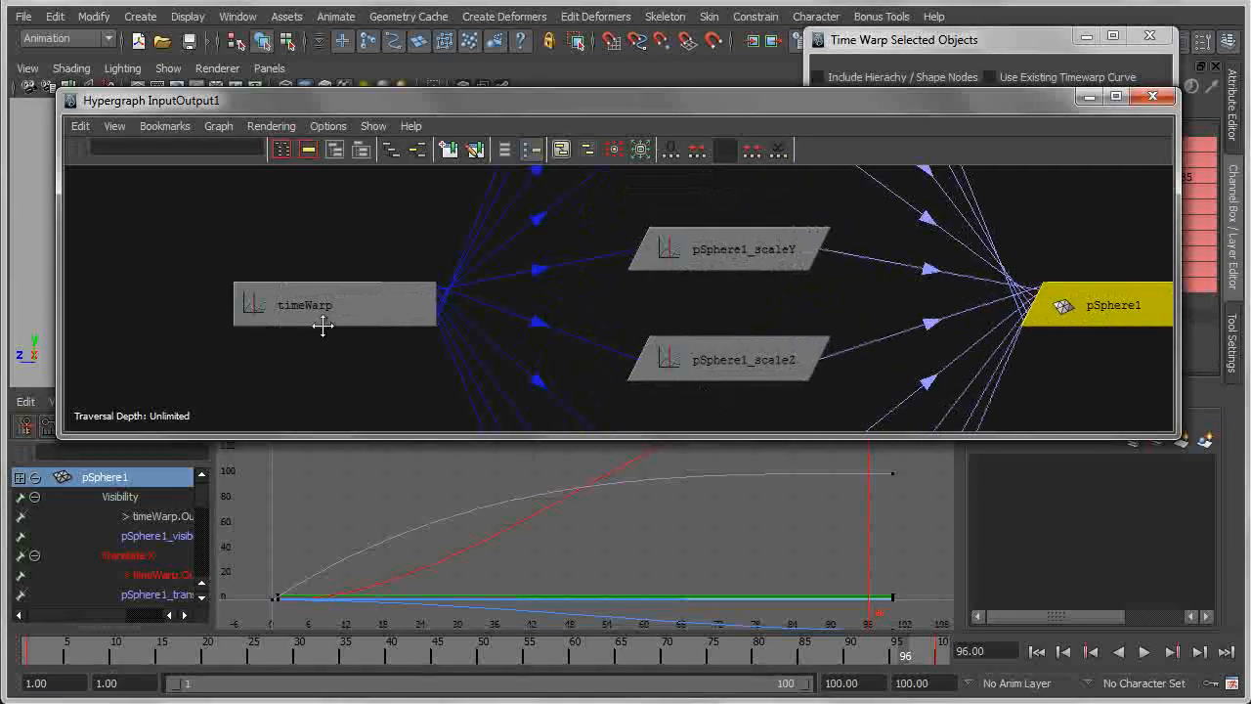
pyautogui.click(323, 326)
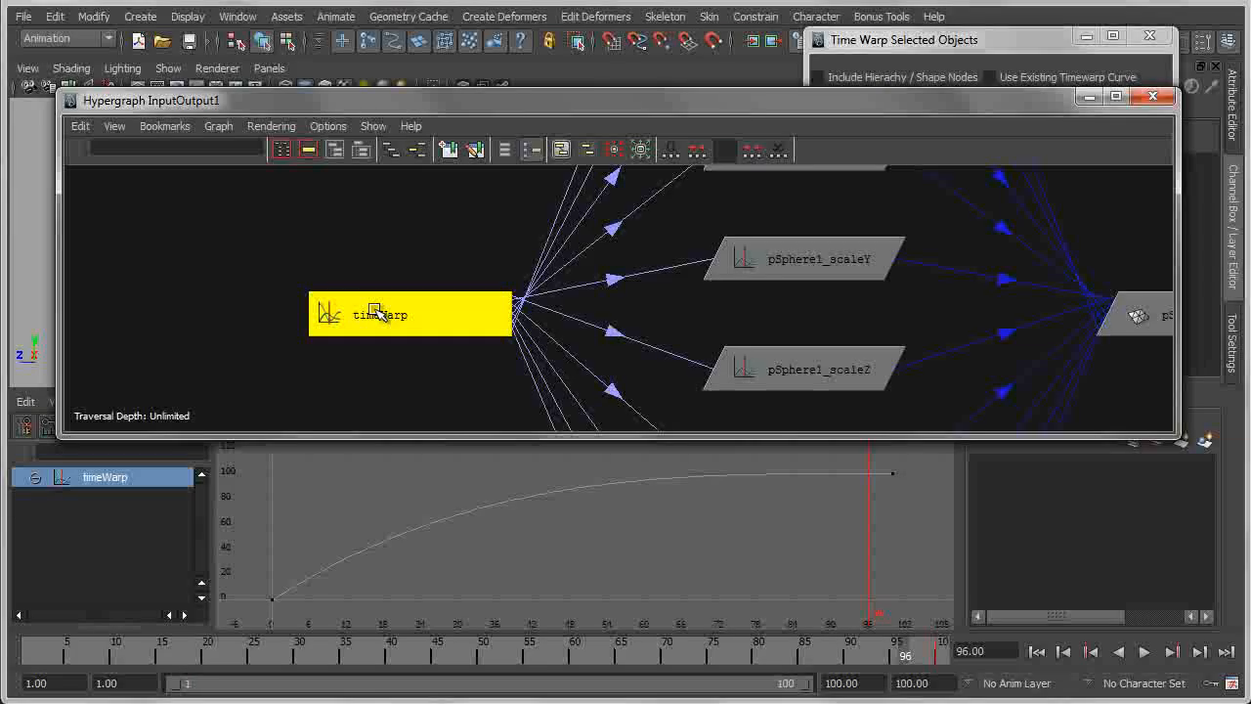
# - Add the green cube to the selection and apply the sphere's timeWarp curve to it with Use Existing Timewarp Curve enabled
pyautogui.moveTo(494, 110); pyautogui.dragTo(528, 560)
pyautogui.moveTo(678, 234); pyautogui.dragTo(794, 269)
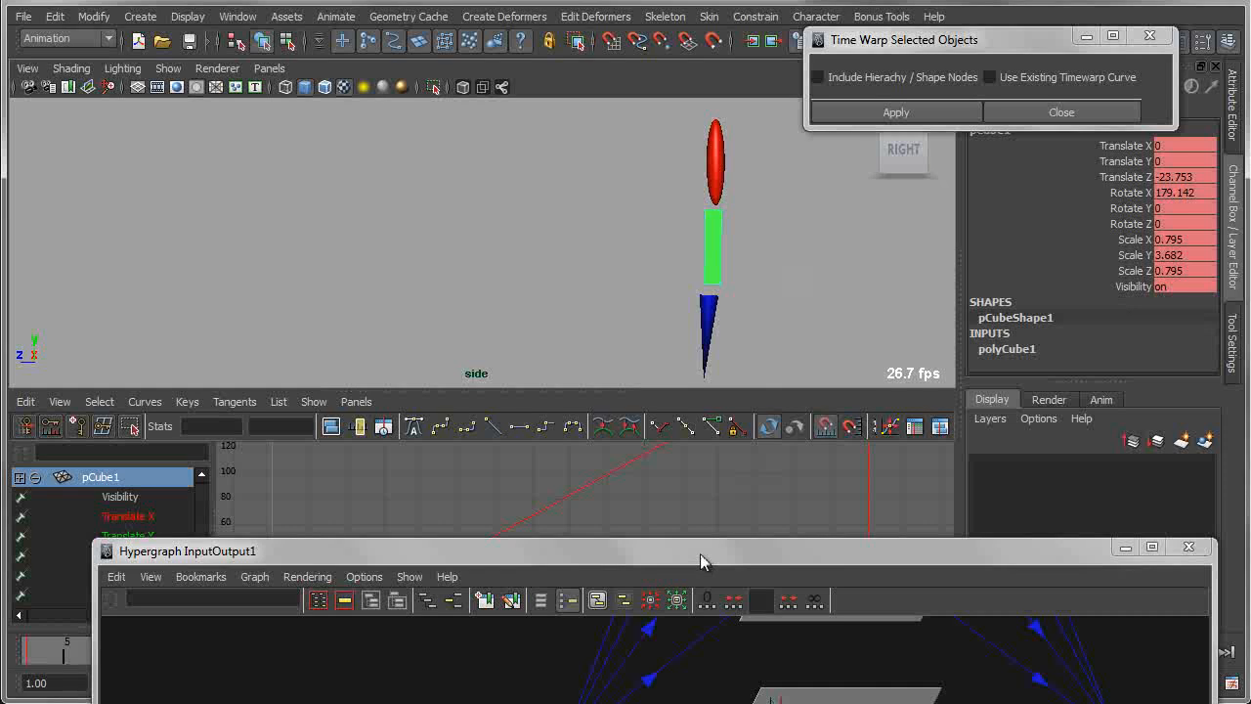
pyautogui.moveTo(700, 553); pyautogui.dragTo(662, 225)
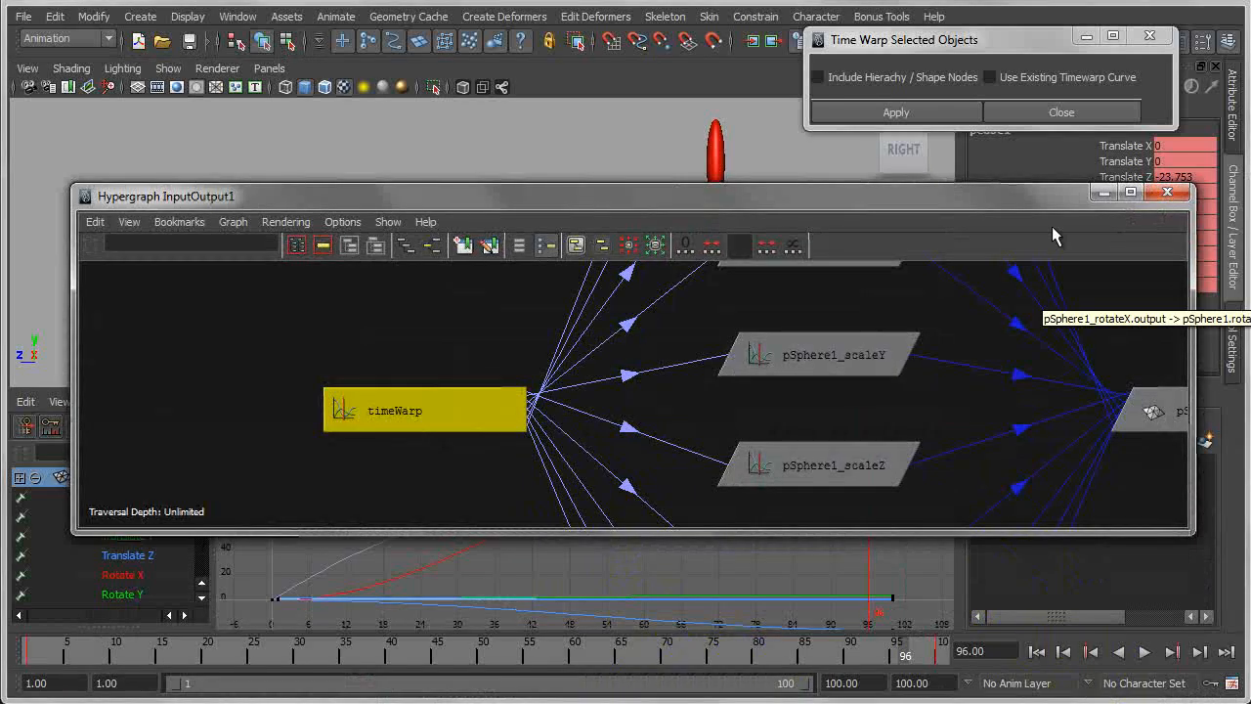
pyautogui.click(1104, 191)
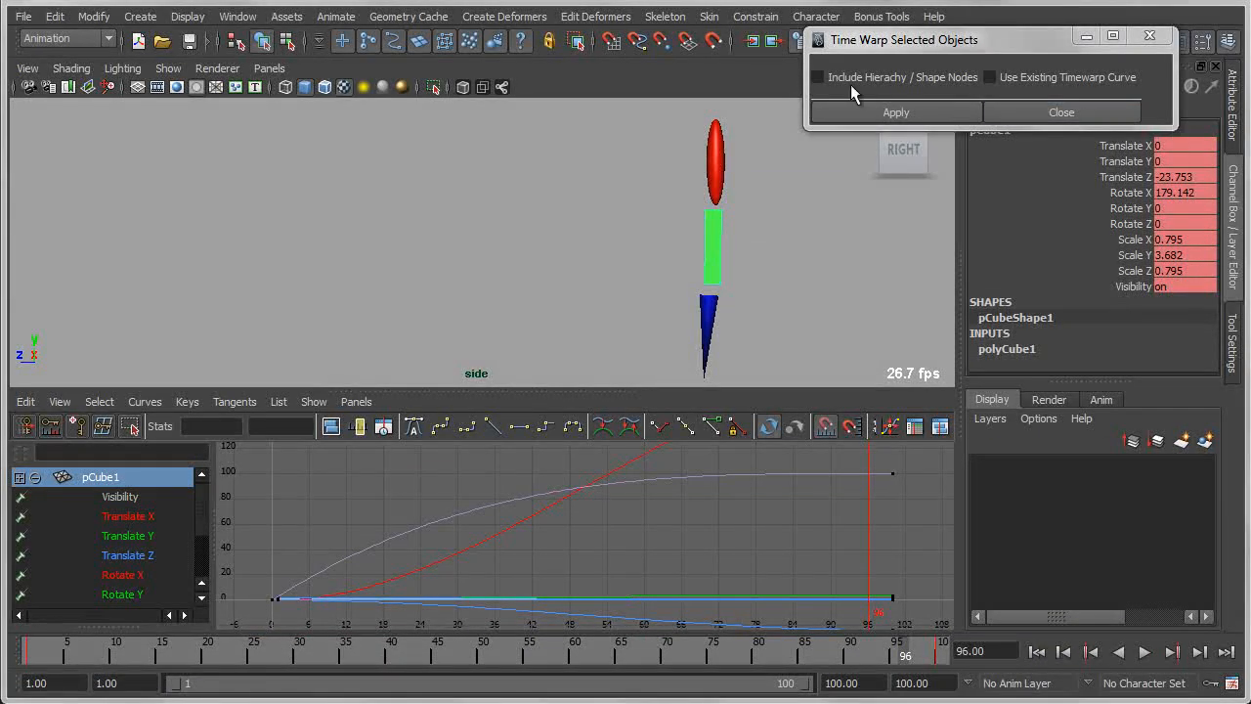
pyautogui.click(989, 78)
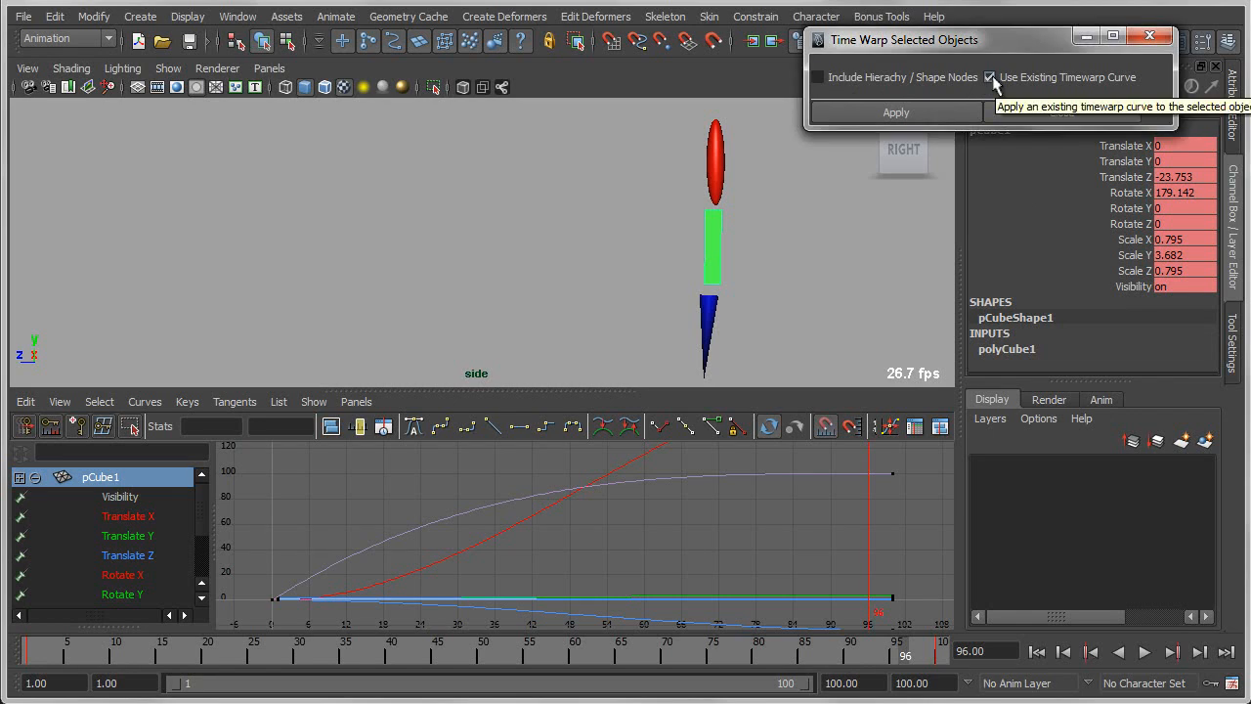
pyautogui.click(905, 114)
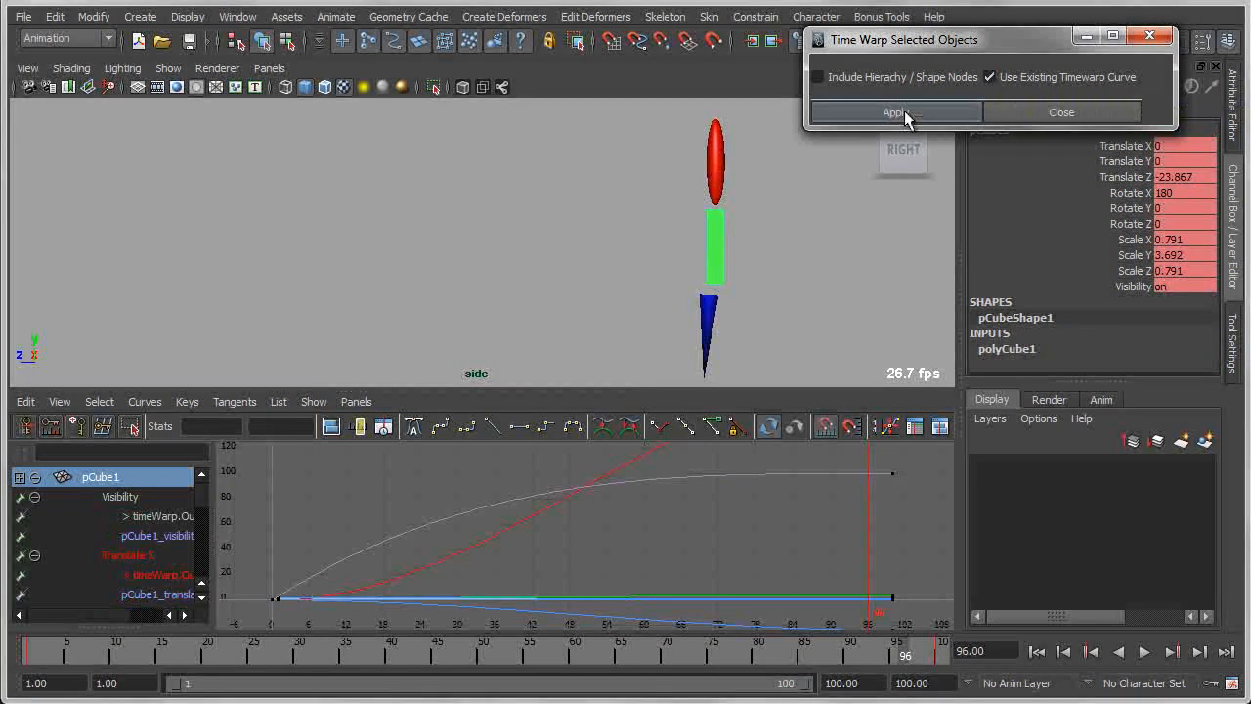
# - Play the scene from frame 1 to compare cube and sphere, stop it, and undo the cube's time warp
pyautogui.click(1037, 653)
pyautogui.click(1145, 652)
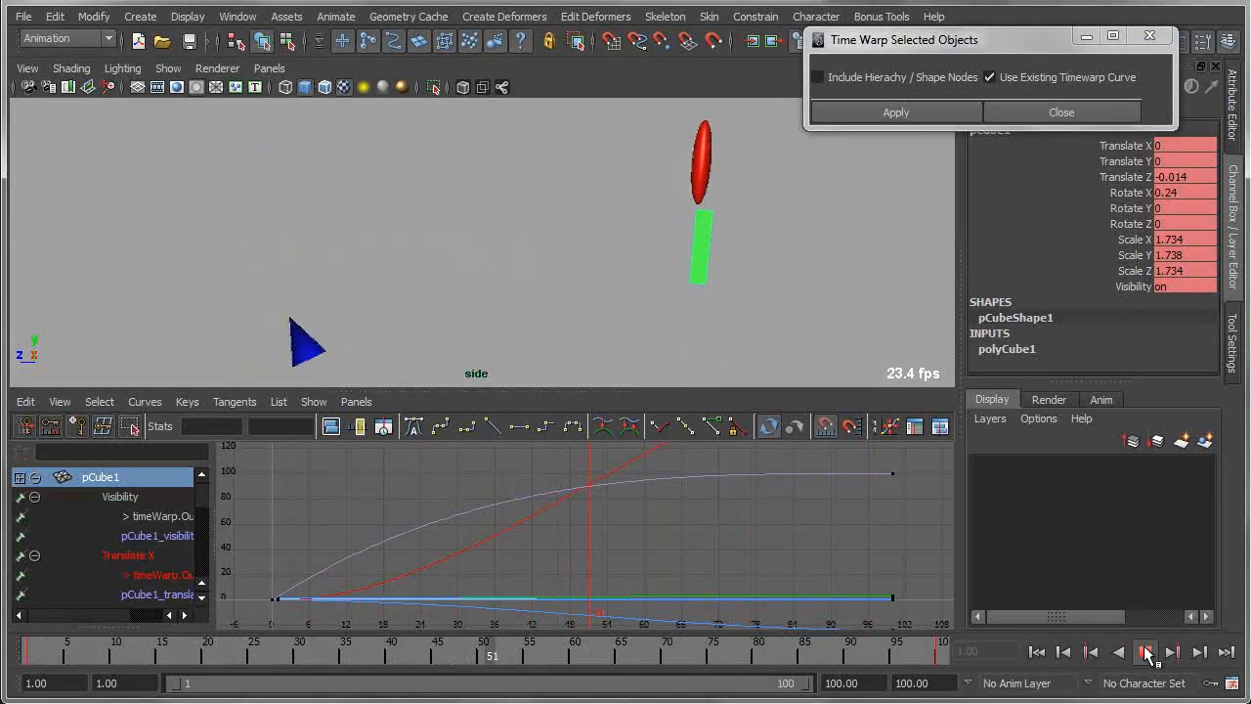
pyautogui.click(1145, 652)
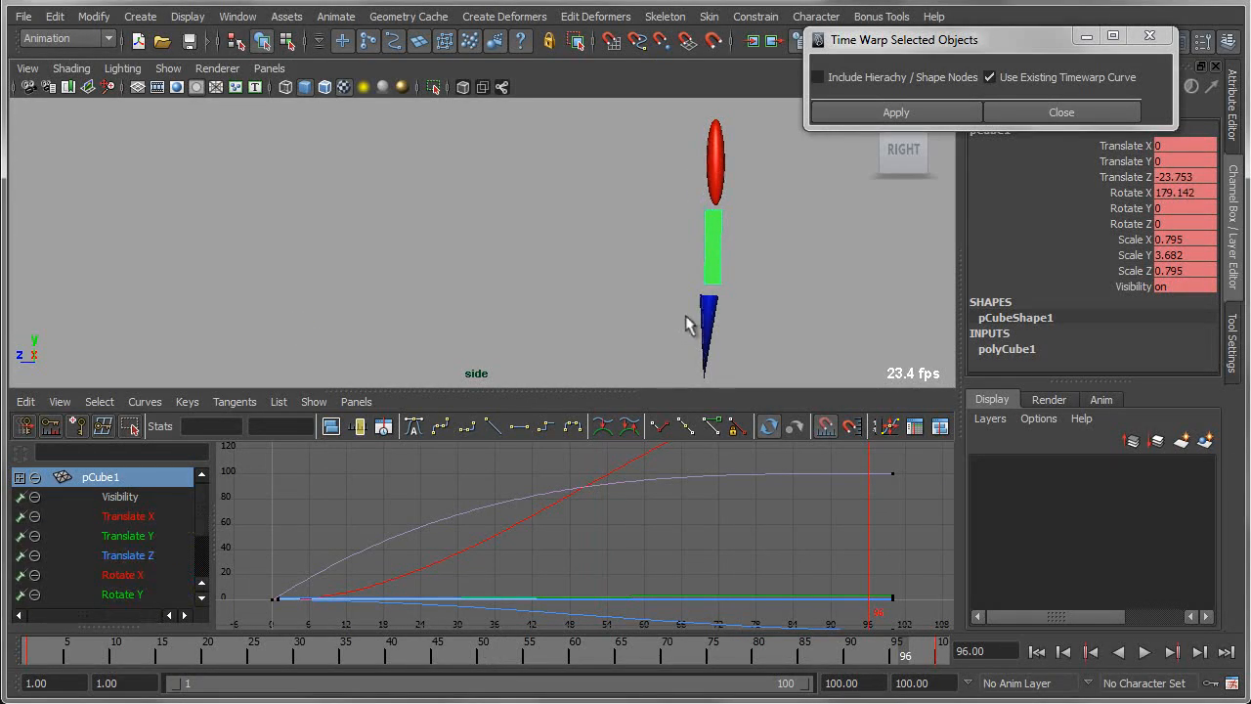
# - Graph the blue cone's input and output connections in the Hypergraph and select its timeWarp1 node
pyautogui.click(708, 327)
pyautogui.moveTo(608, 703); pyautogui.dragTo(596, 146)
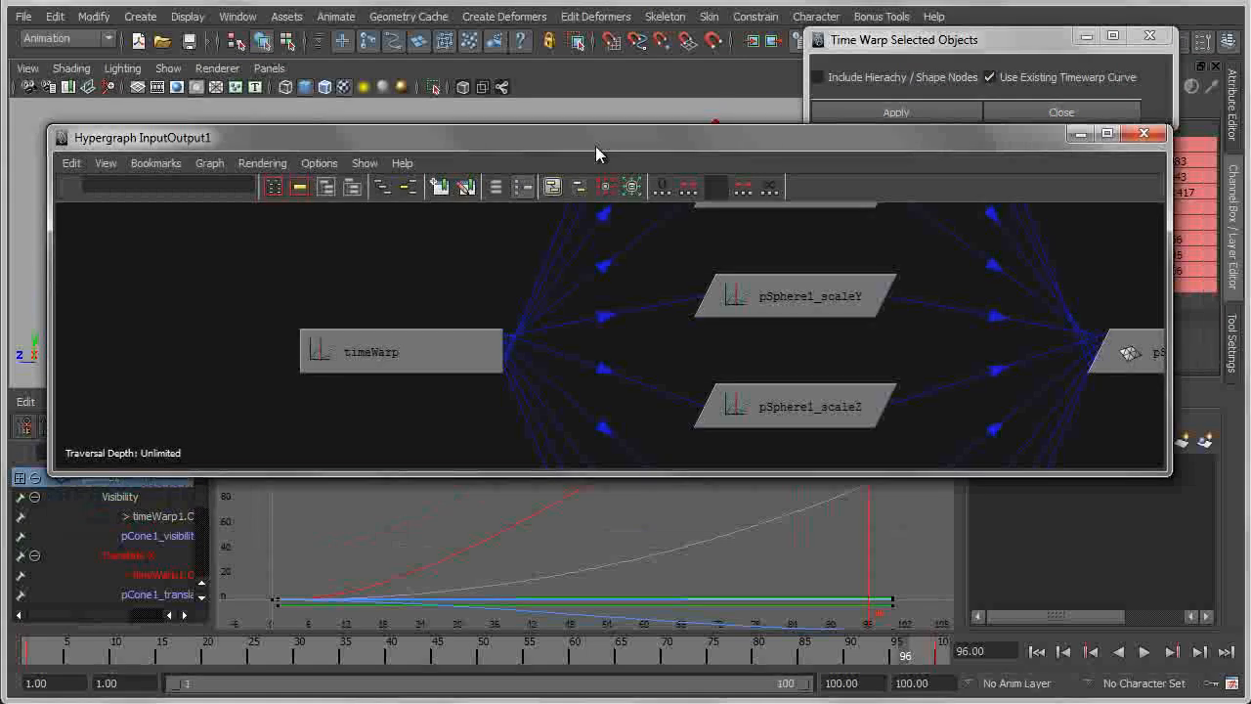
pyautogui.click(409, 187)
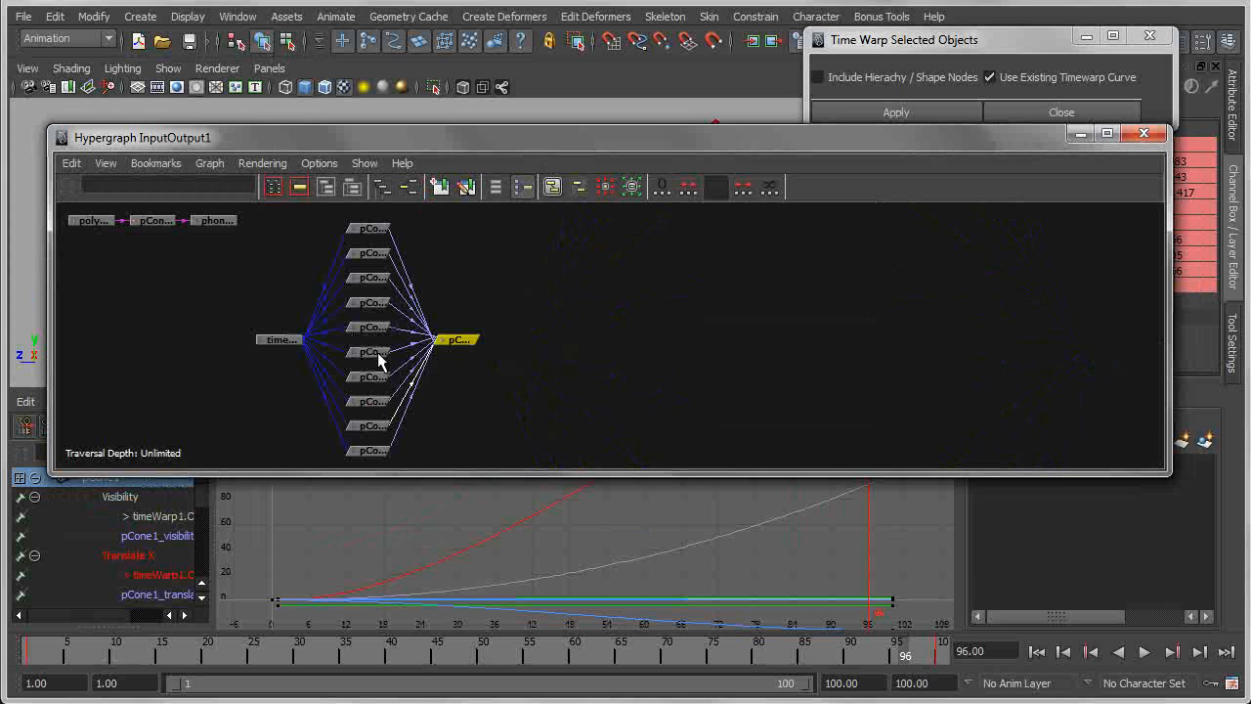
pyautogui.click(279, 340)
pyautogui.keyDown('alt'); pyautogui.moveTo(286, 383); pyautogui.dragTo(492, 383, button='middle'); pyautogui.keyUp('alt')
pyautogui.keyDown('alt'); pyautogui.moveTo(492, 383); pyautogui.dragTo(877, 410, button='right'); pyautogui.keyUp('alt')
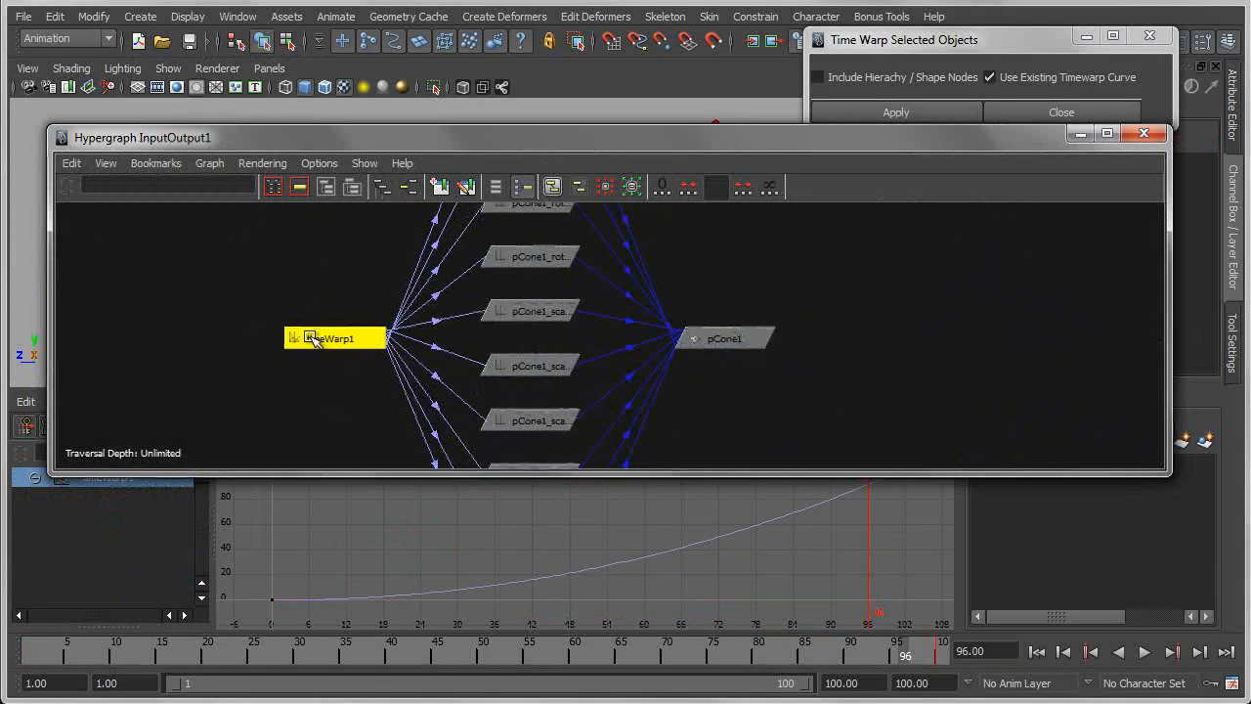
# - Select the green cube together with the timeWarp1 node, apply that existing time warp curve to the cube, and play from frame 1
pyautogui.moveTo(521, 139); pyautogui.dragTo(598, 500)
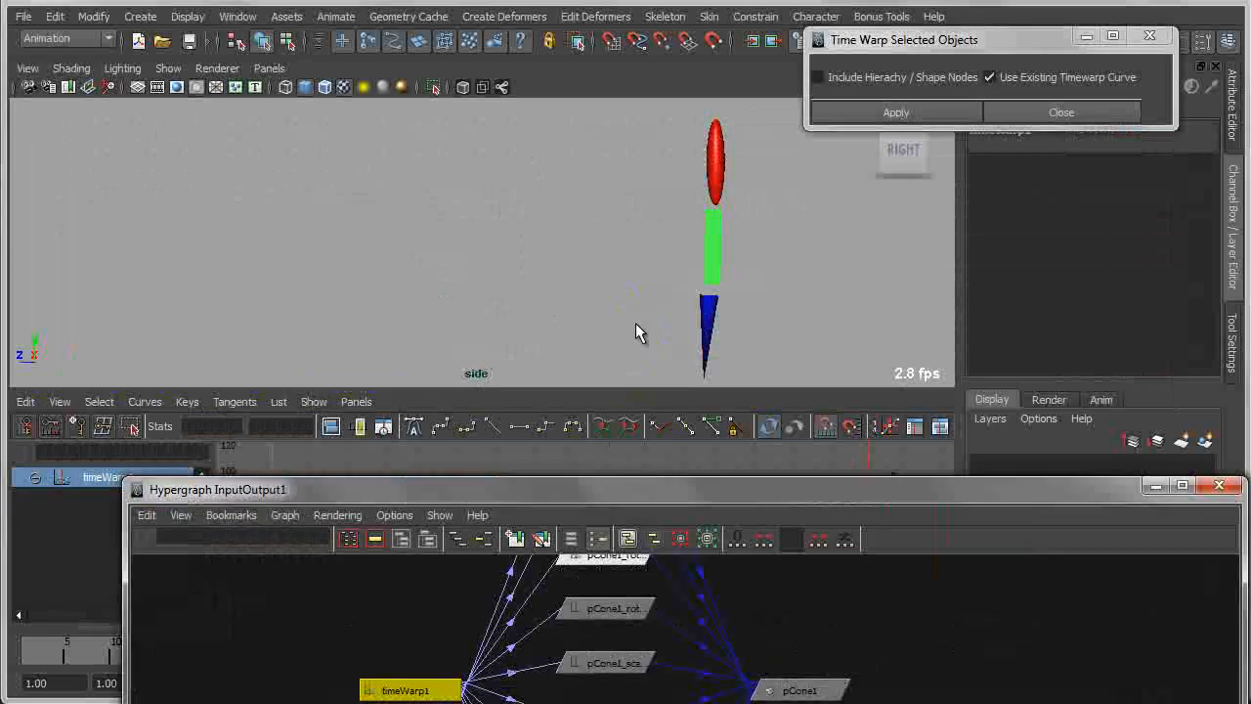
pyautogui.click(714, 249)
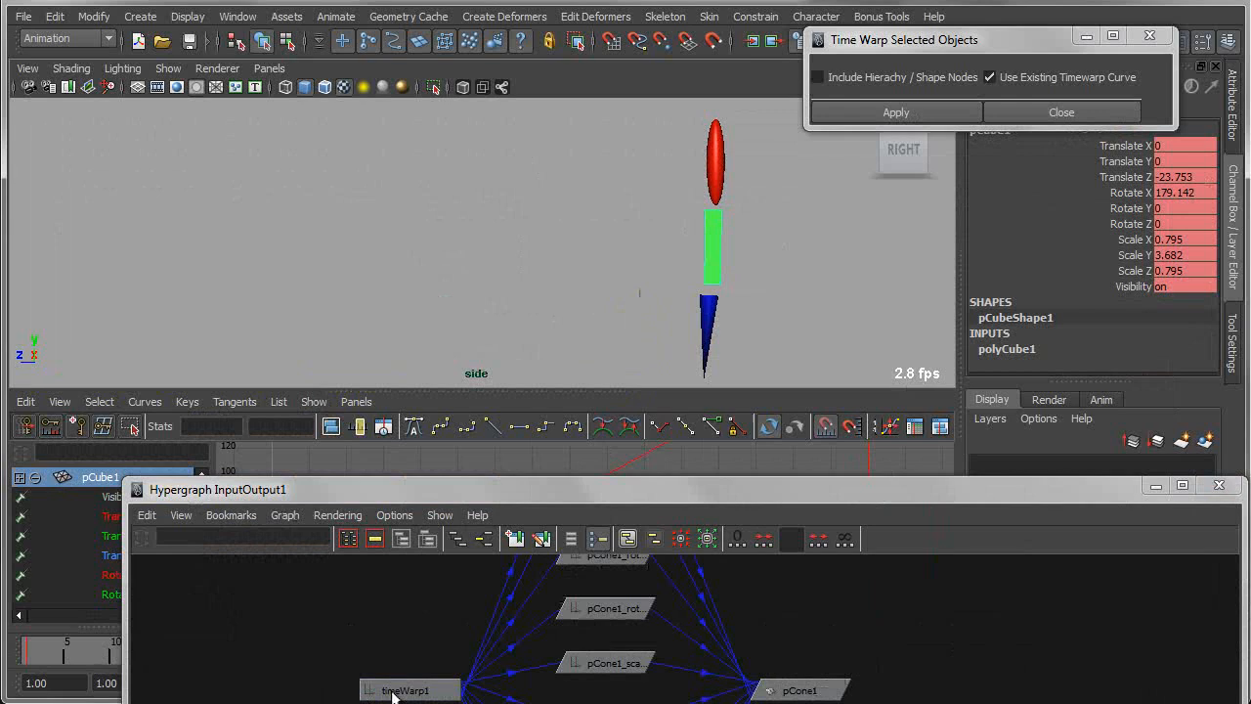
pyautogui.moveTo(1117, 497); pyautogui.dragTo(1083, 548)
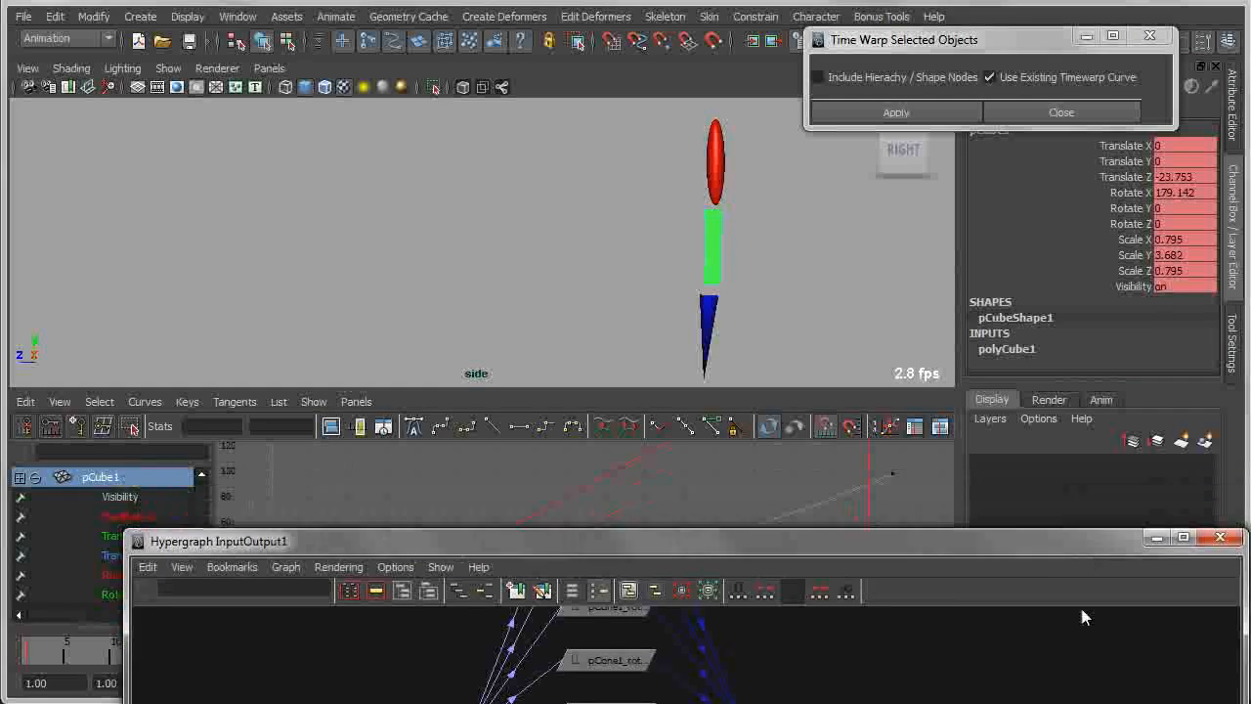
pyautogui.moveTo(1082, 616); pyautogui.dragTo(1082, 703)
pyautogui.click(880, 112)
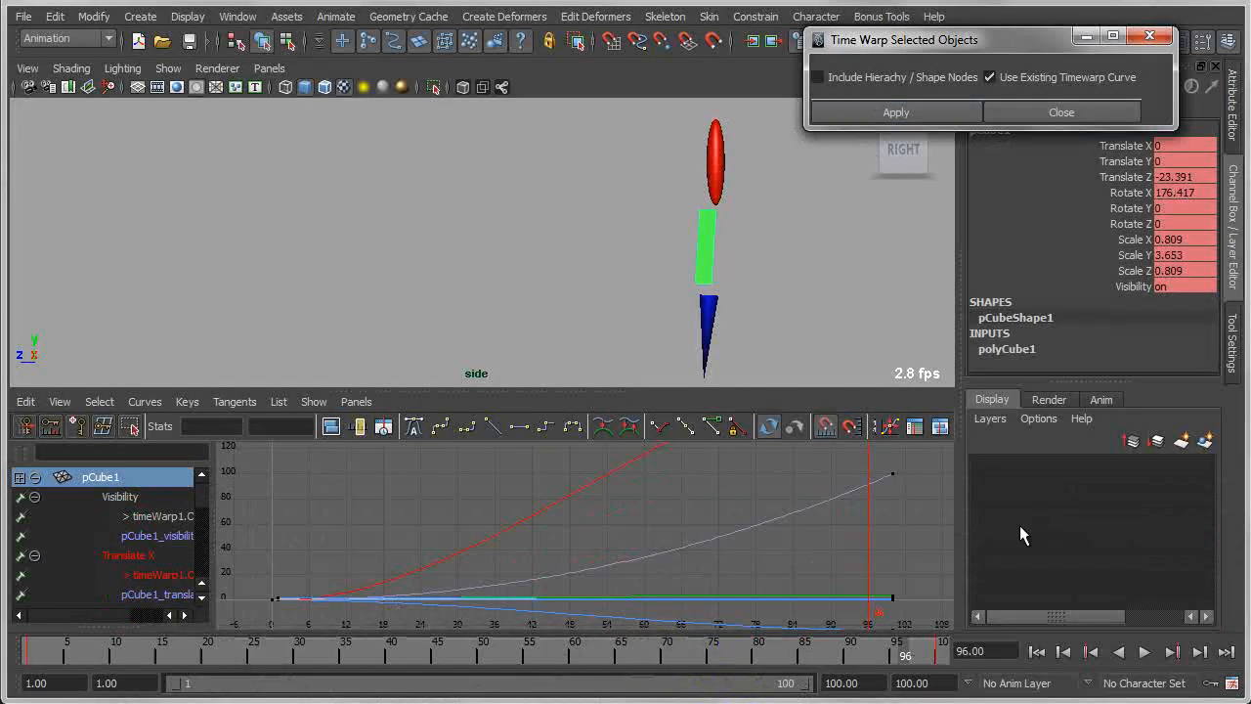
pyautogui.click(1036, 652)
pyautogui.click(1144, 652)
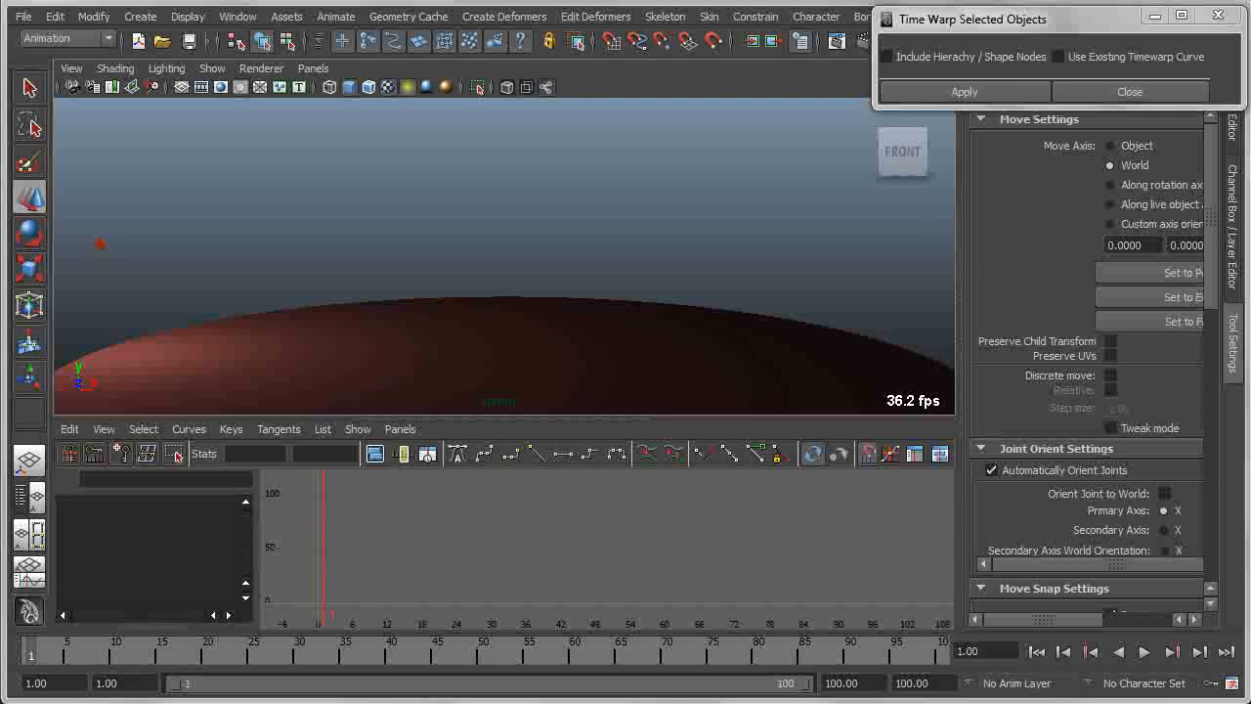
# - Identify the animated point light in the new scene, clear the selection and play the light's animation
pyautogui.click(94, 240)
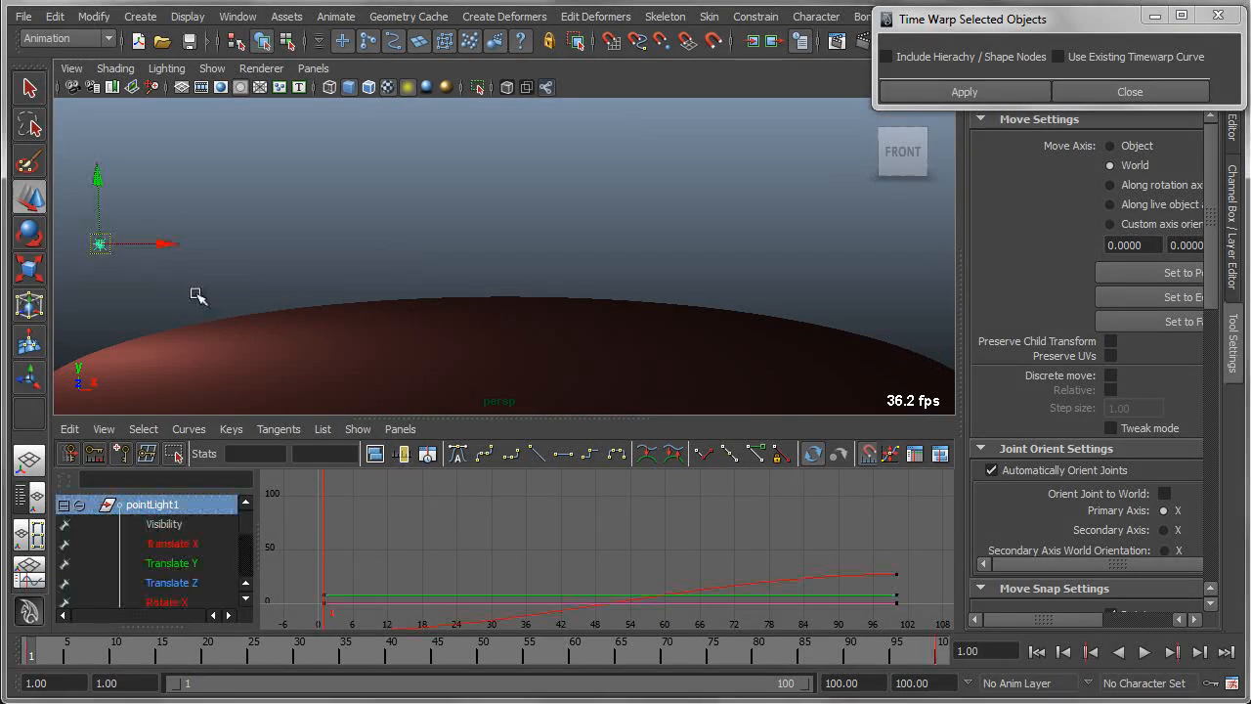
pyautogui.click(200, 295)
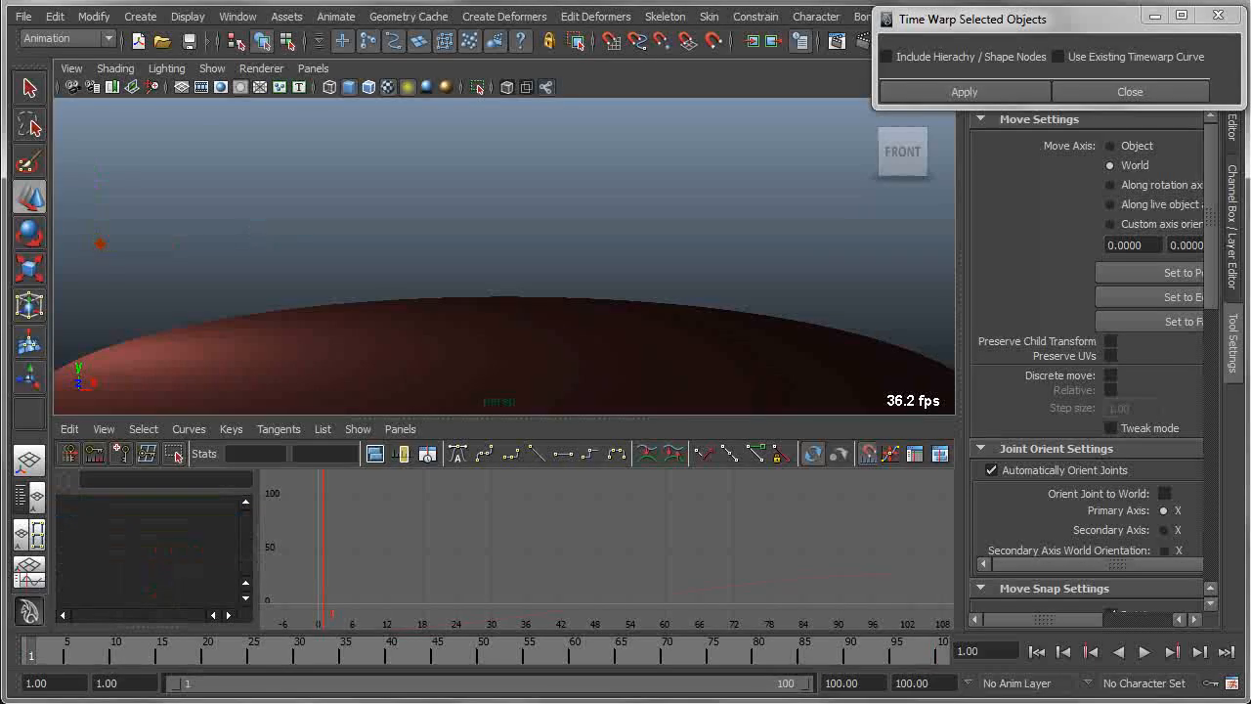
pyautogui.click(1146, 653)
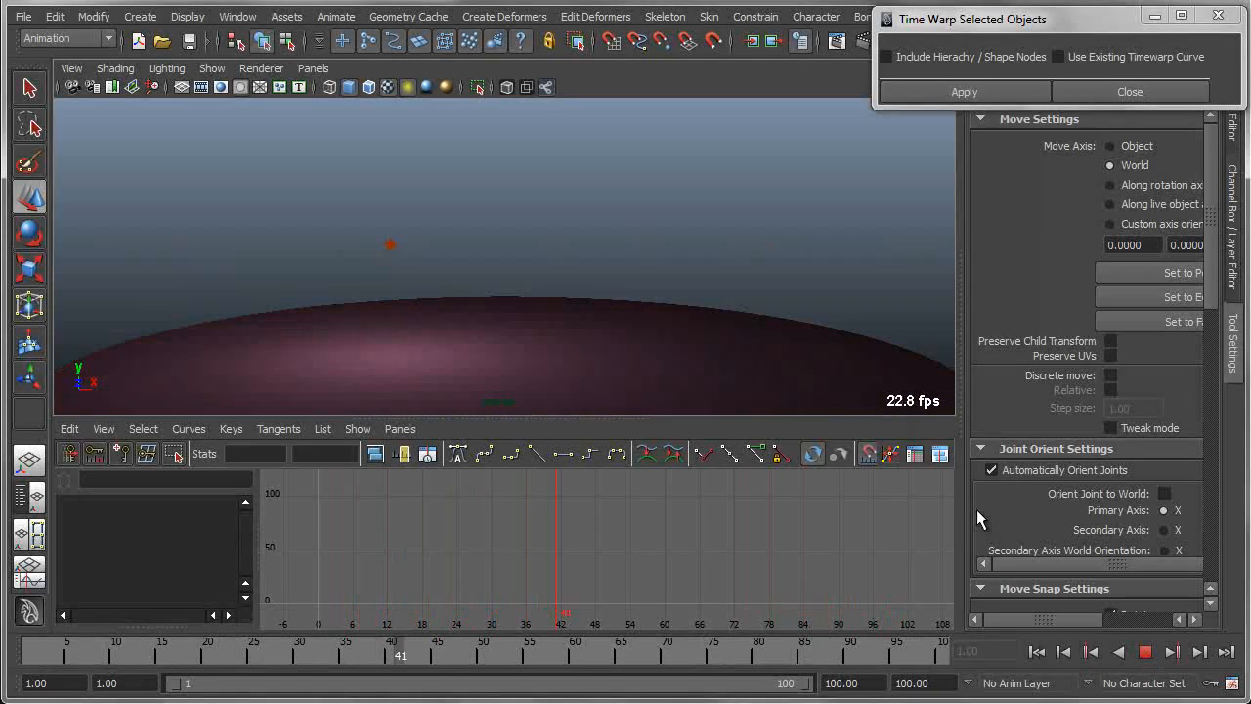
pyautogui.click(1144, 652)
# - Select the point light, scrub the timeline to frame 48 and display its channels, including the keyed shape colours
pyautogui.moveTo(657, 215); pyautogui.dragTo(765, 269)
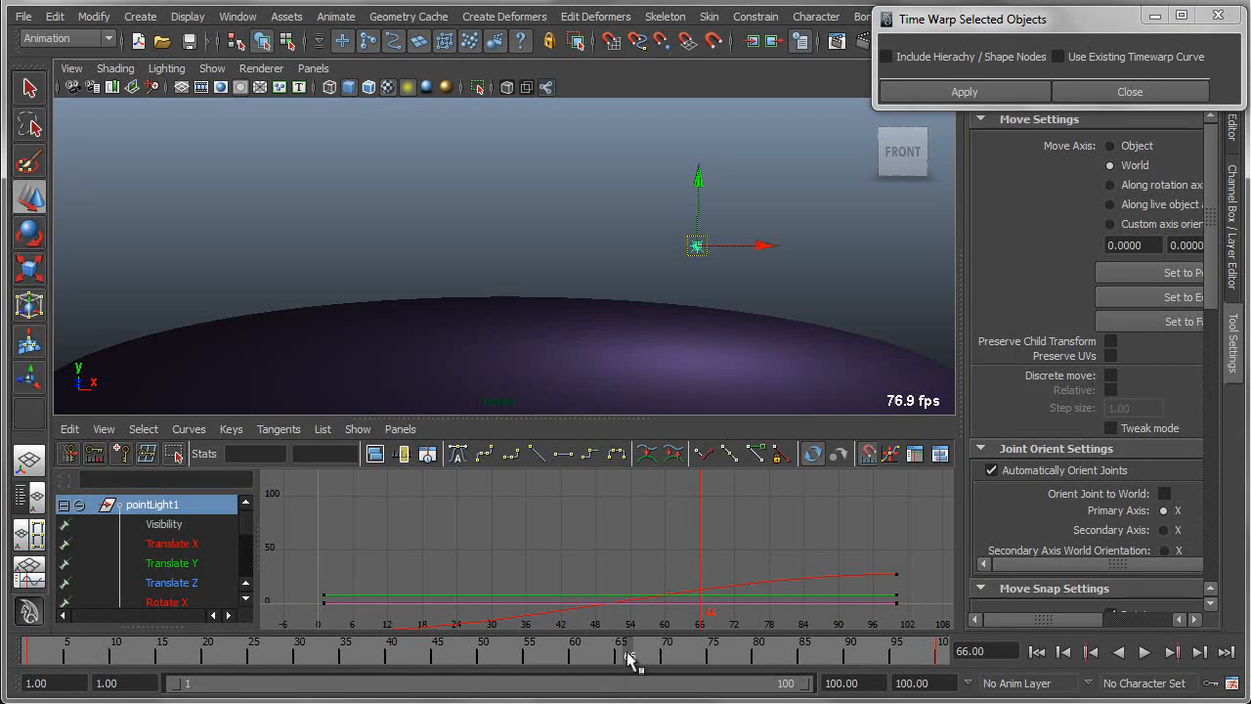
pyautogui.moveTo(629, 659); pyautogui.dragTo(465, 647)
pyautogui.click(1234, 207)
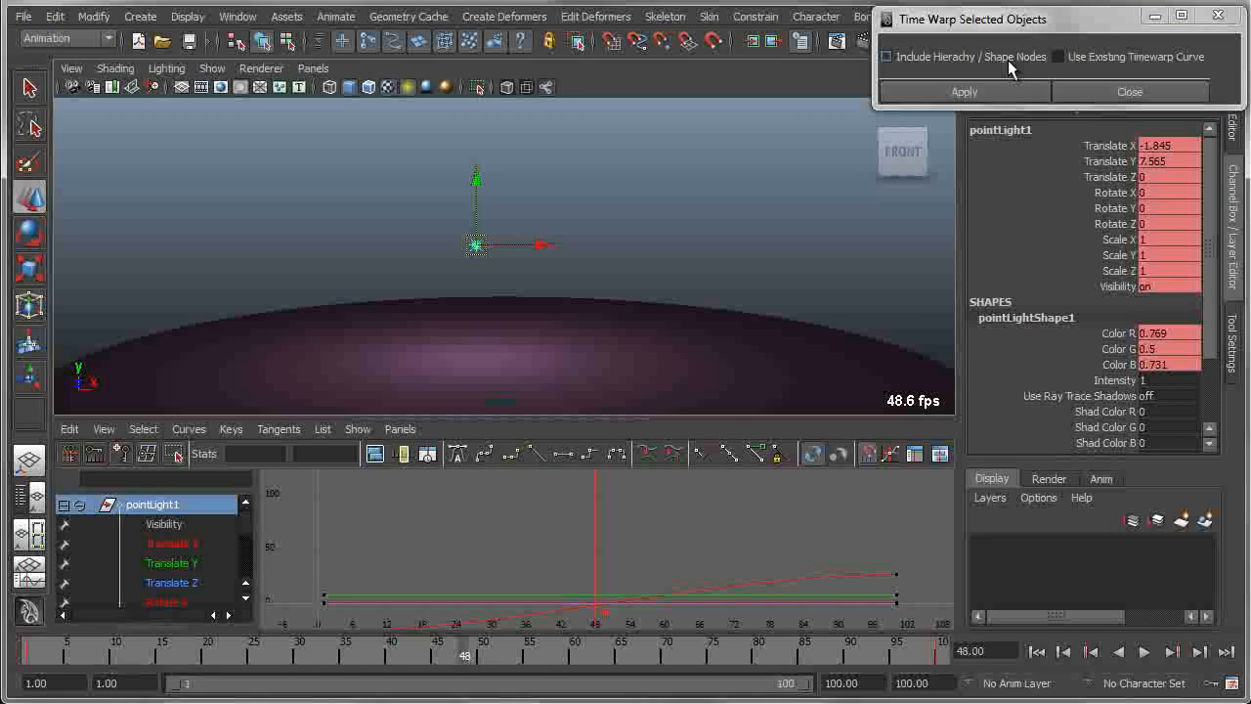
# - Apply a new time warp curve to the point light without its shape nodes and give the curve linear tangents
pyautogui.click(941, 91)
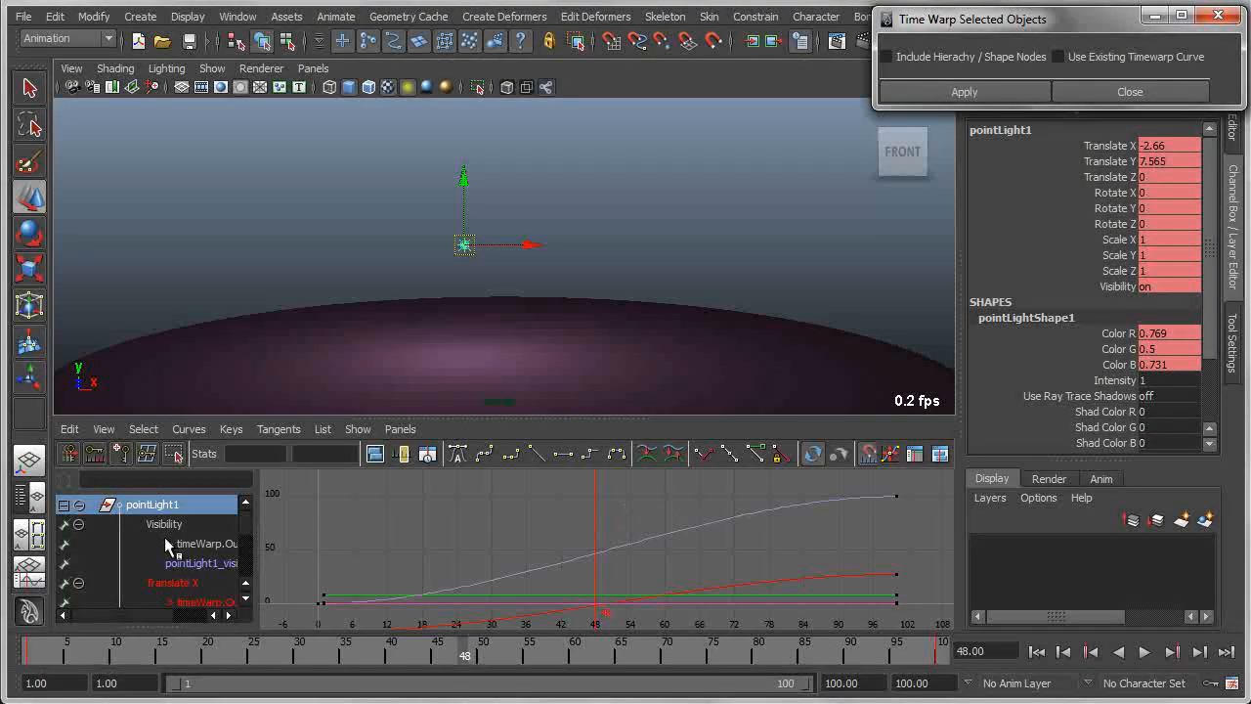
pyautogui.click(192, 564)
pyautogui.moveTo(556, 600); pyautogui.dragTo(558, 601)
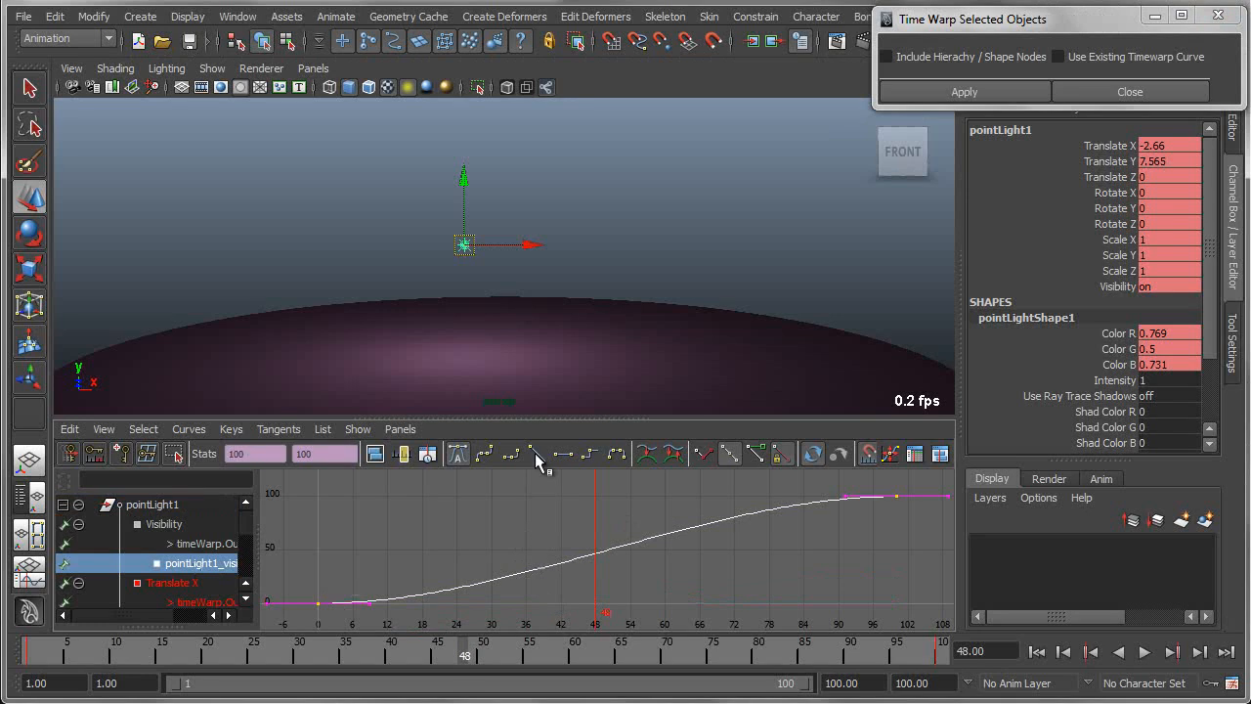
pyautogui.click(536, 452)
# - Insert keys at frames 38 and 62 on the light's time warp curve and set both values to 45
pyautogui.click(120, 454)
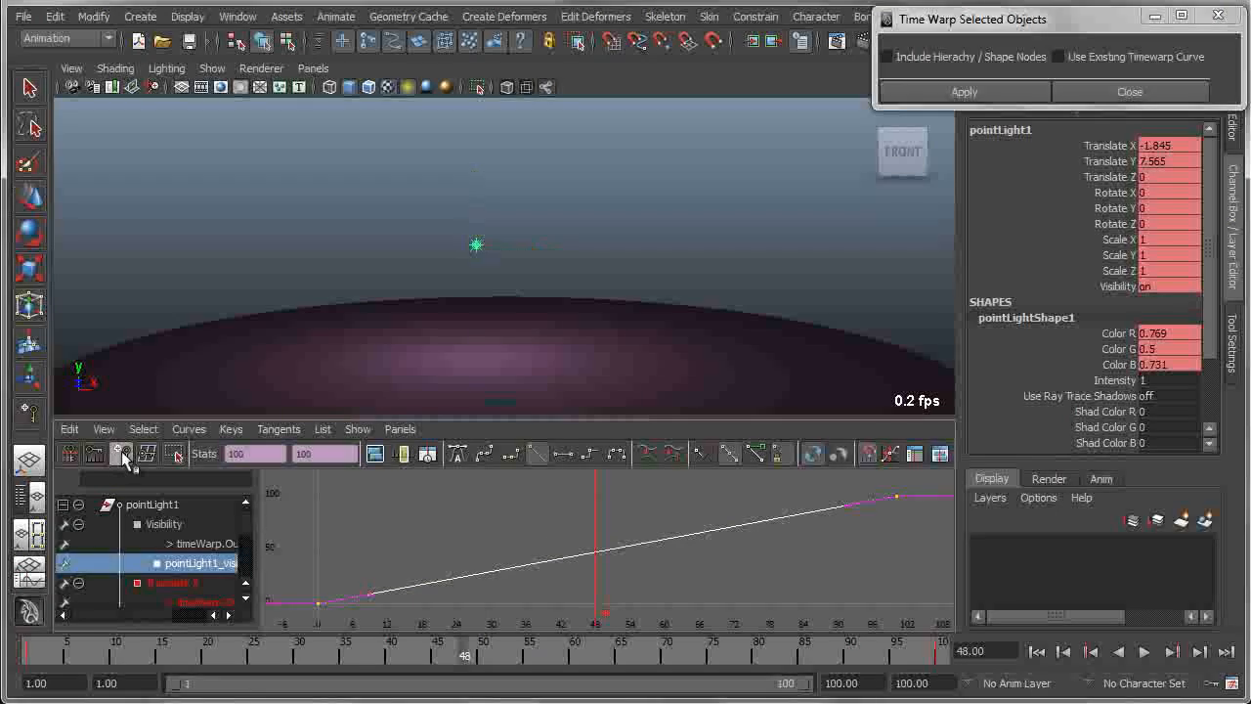
pyautogui.middleClick(536, 563)
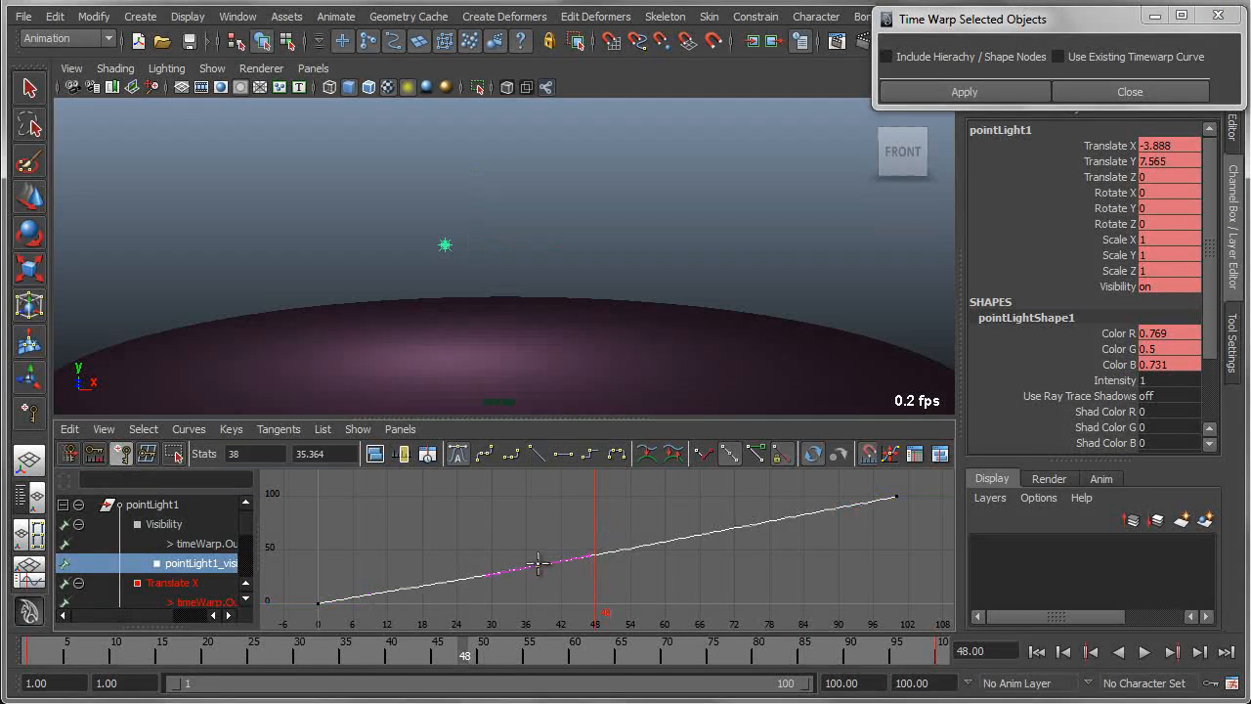
pyautogui.middleClick(676, 541)
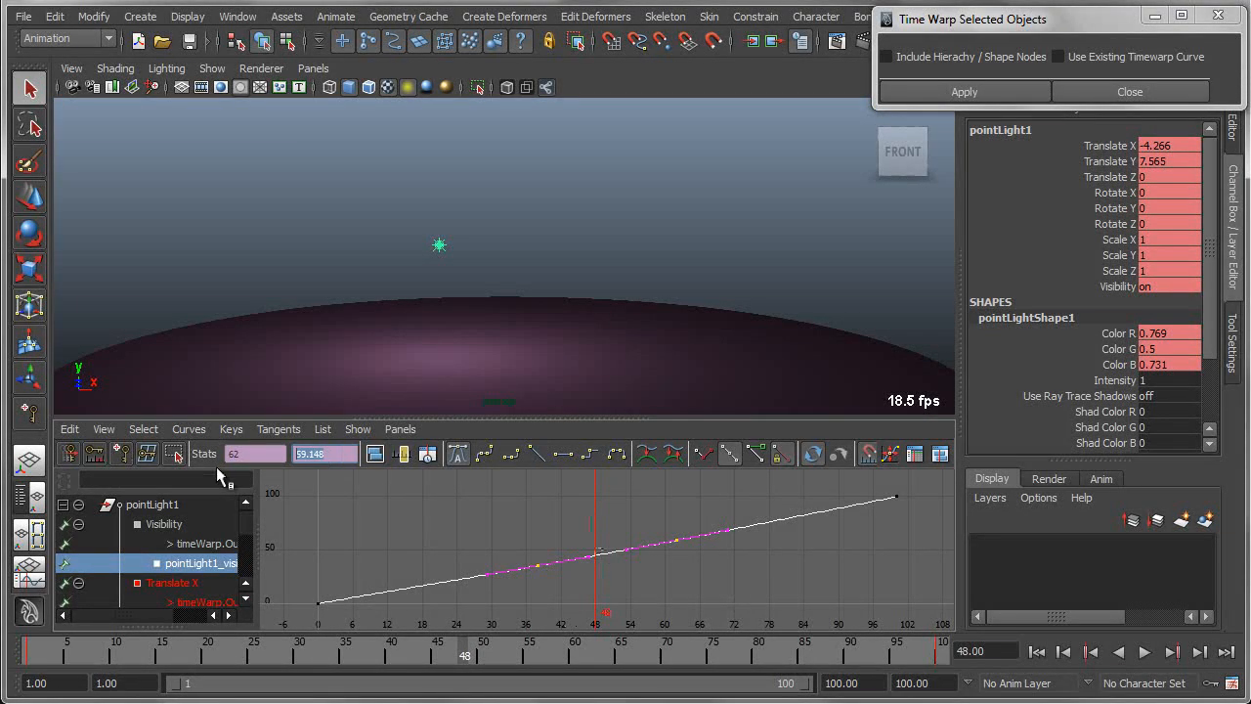
pyautogui.write('45')
pyautogui.press('Return')
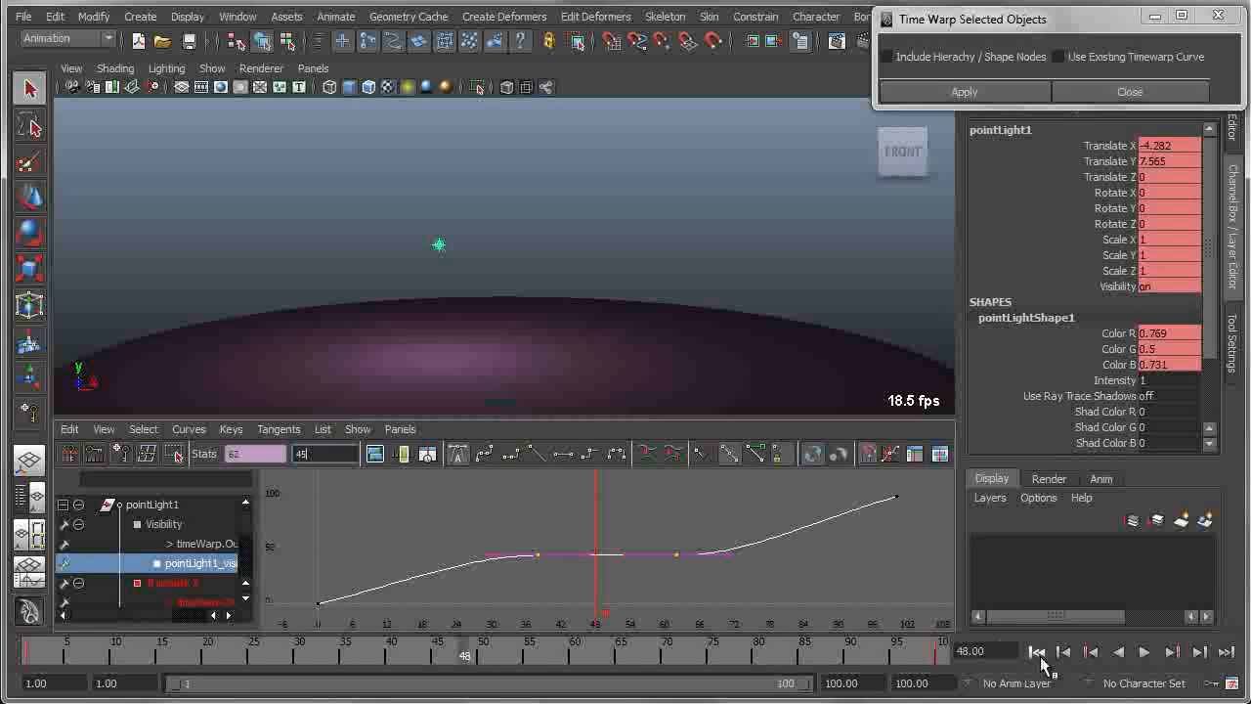
# - Play the light's warped animation from frame 1 to compare its movement with its colour change, and stop playback
pyautogui.click(1037, 651)
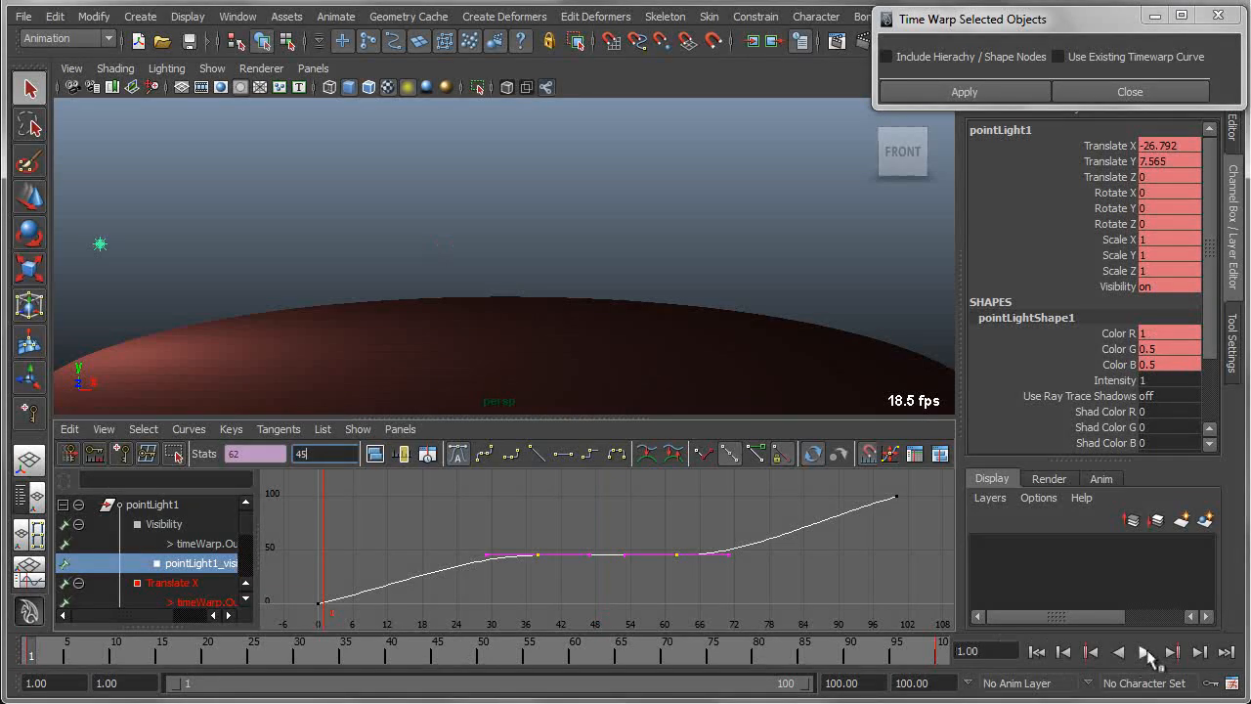
pyautogui.click(1145, 652)
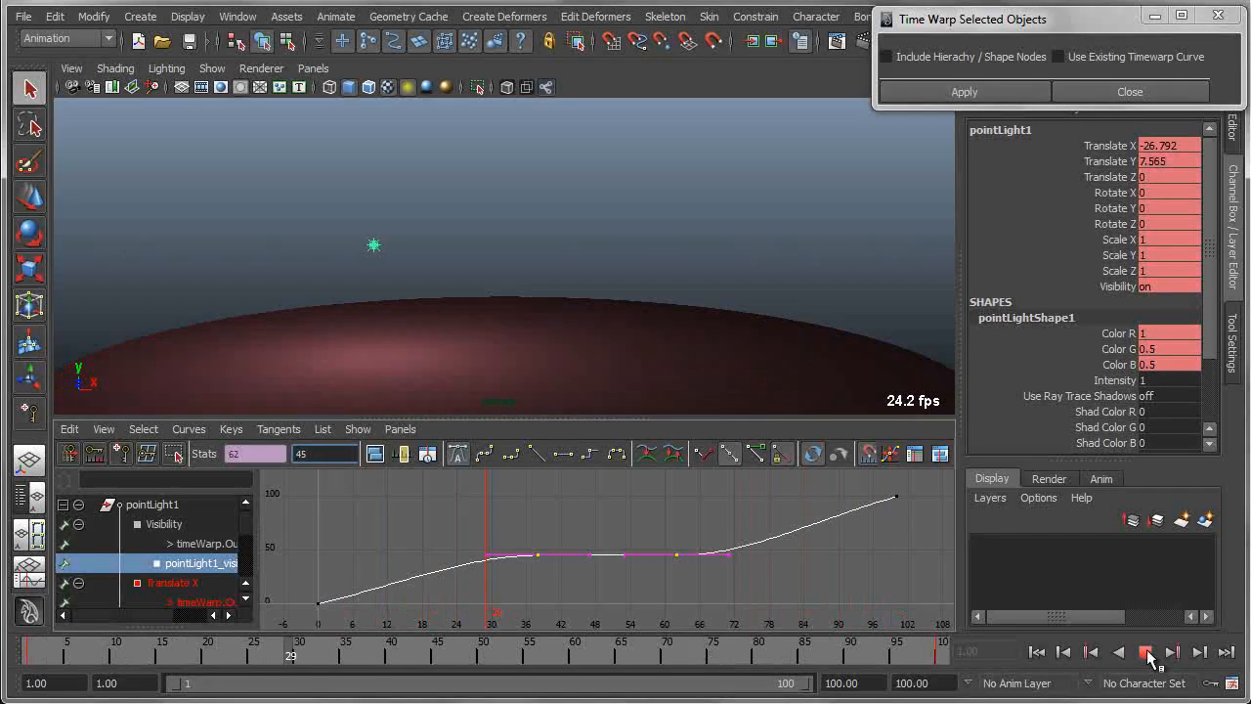
pyautogui.click(1146, 652)
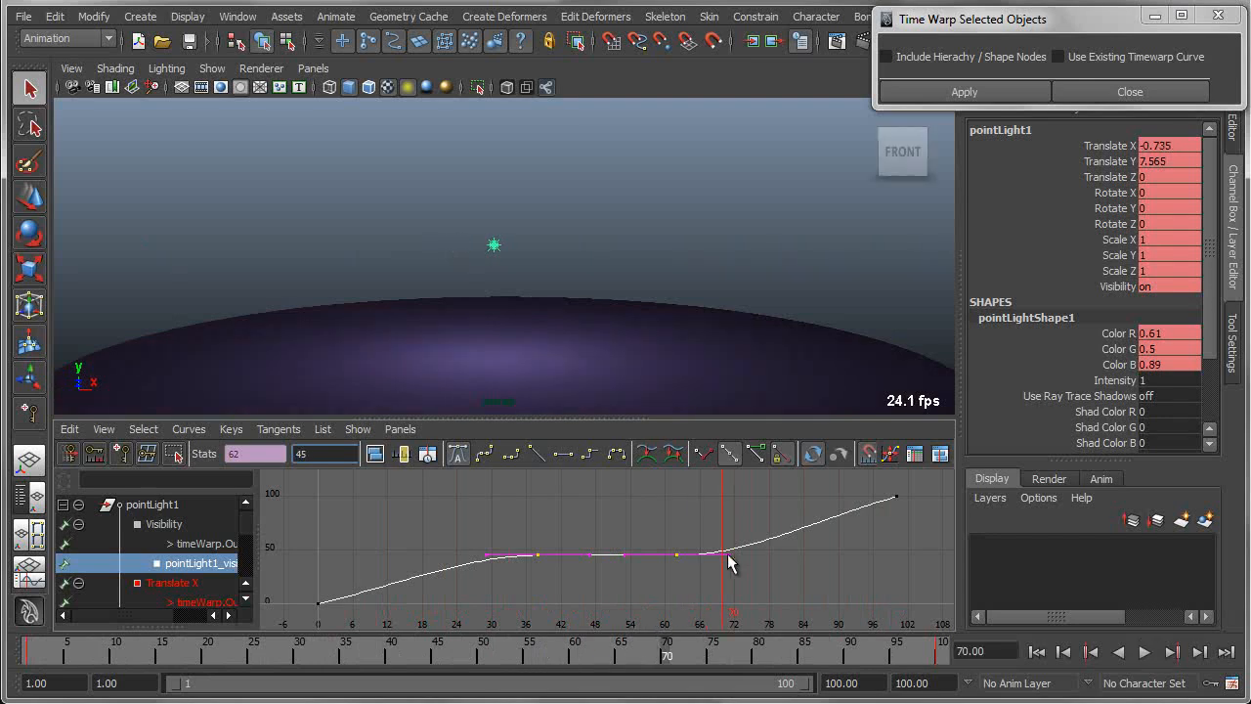
# - Delete the point light's time warp curve
pyautogui.click(815, 553)
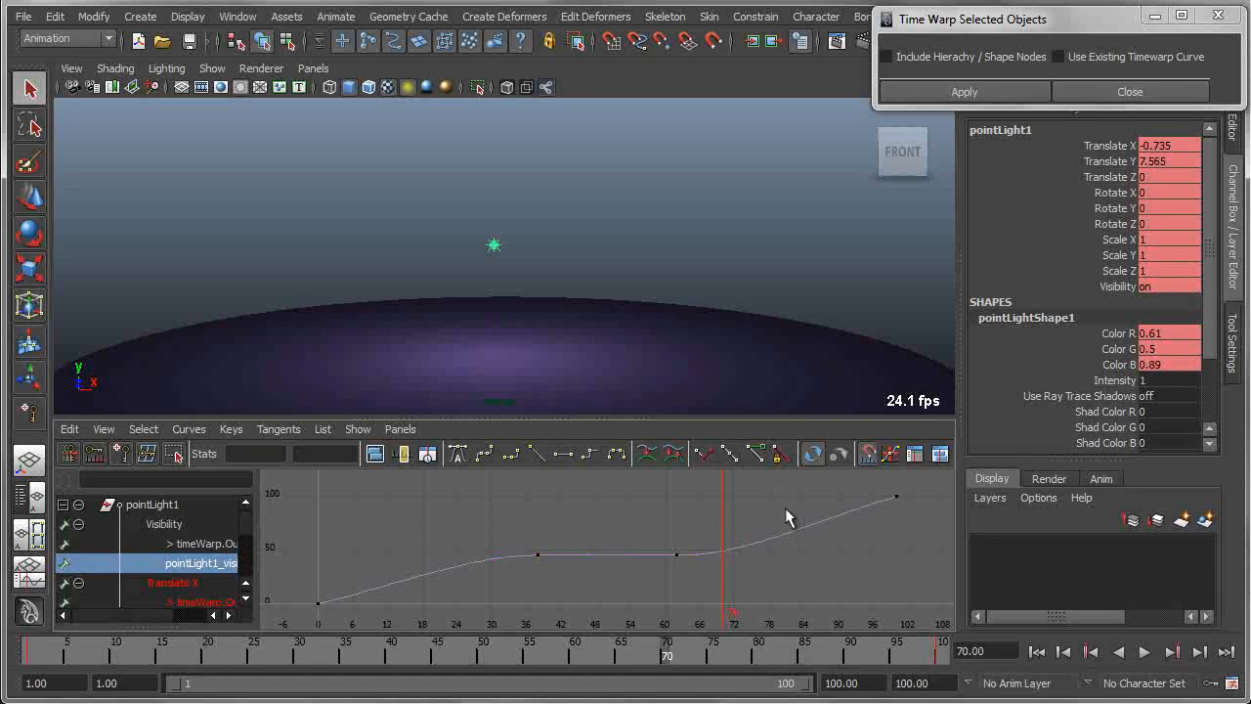
pyautogui.moveTo(785, 509); pyautogui.dragTo(806, 573)
pyautogui.press('Delete')
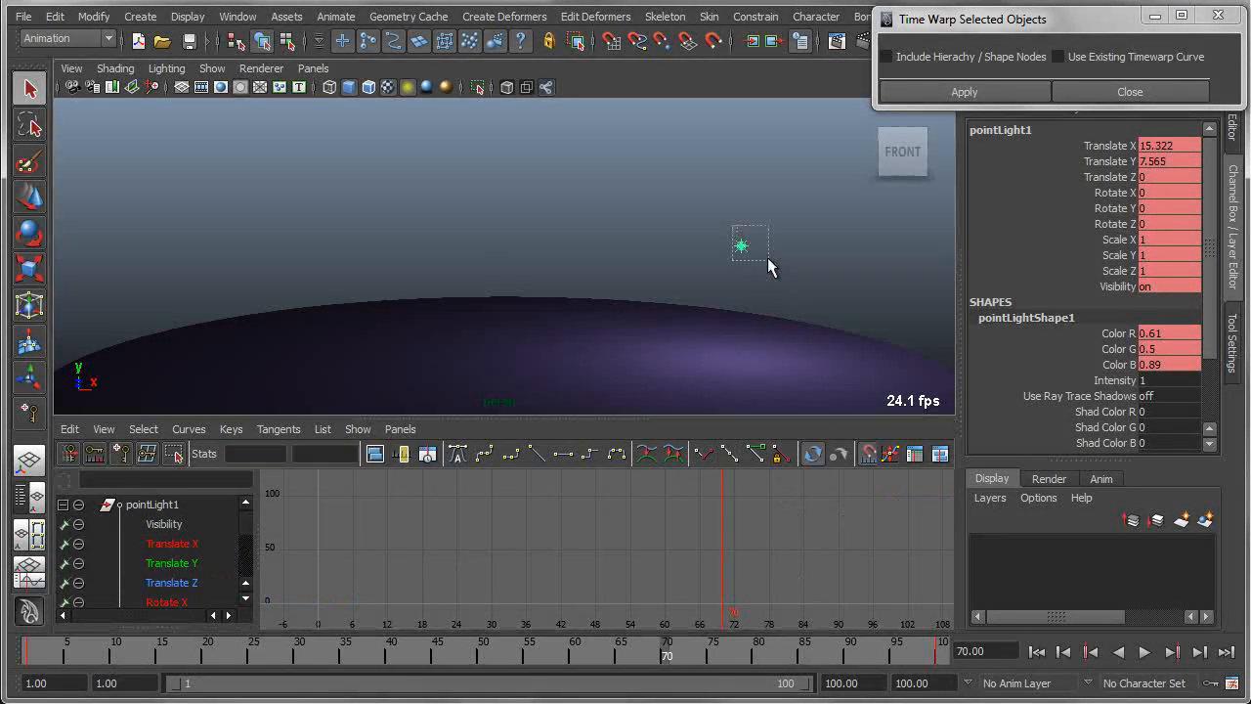
# - Apply a time warp curve to the point light with hierarchy and shape nodes included, and make its tangents linear
pyautogui.click(886, 57)
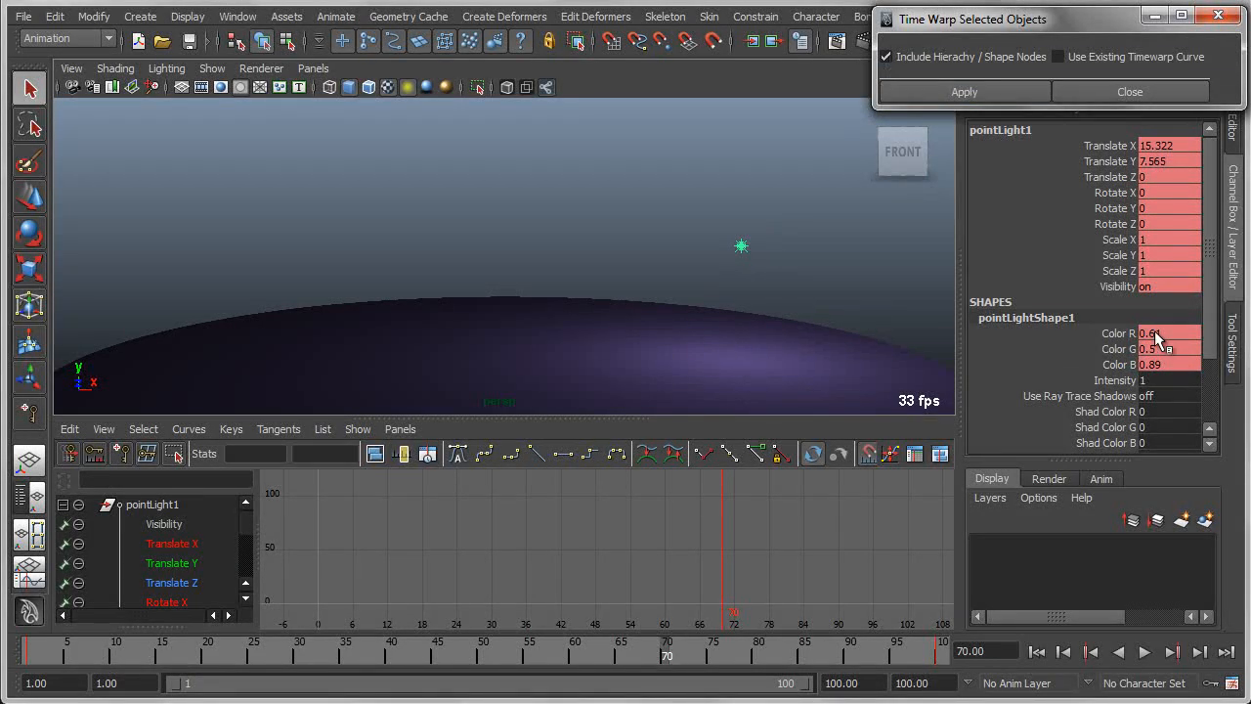
pyautogui.click(982, 95)
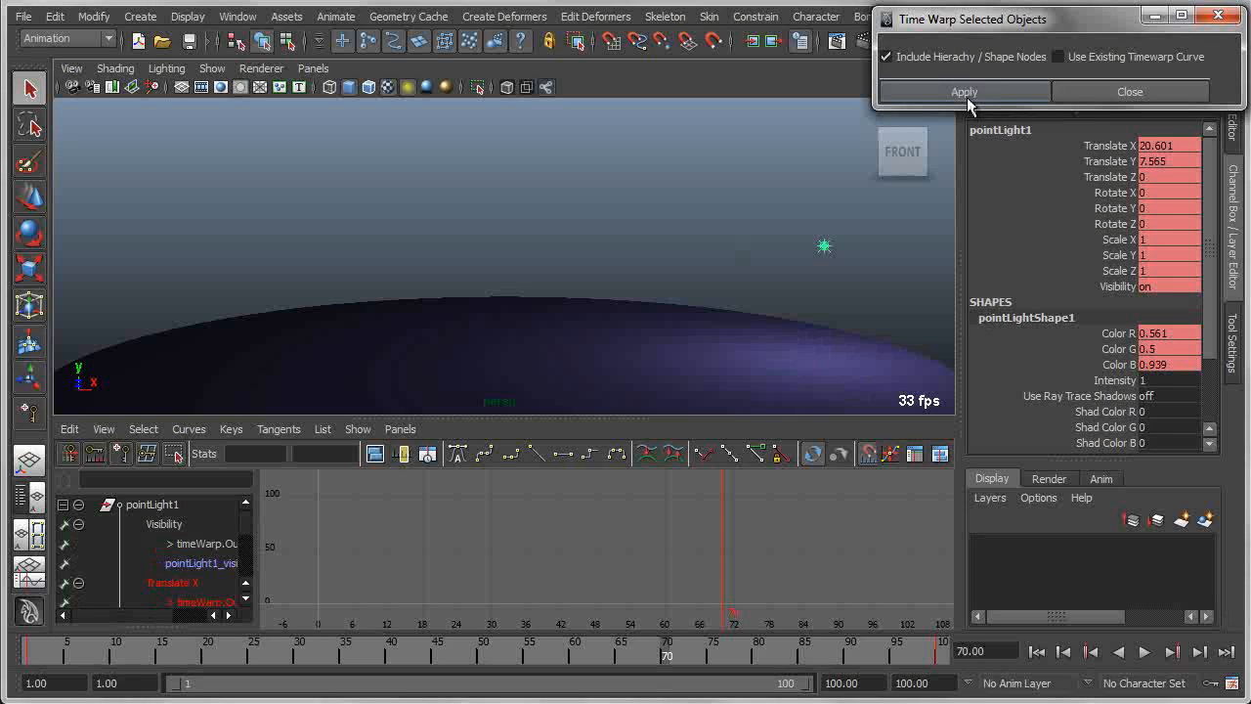
pyautogui.click(196, 563)
pyautogui.moveTo(495, 536); pyautogui.dragTo(636, 601)
pyautogui.click(536, 453)
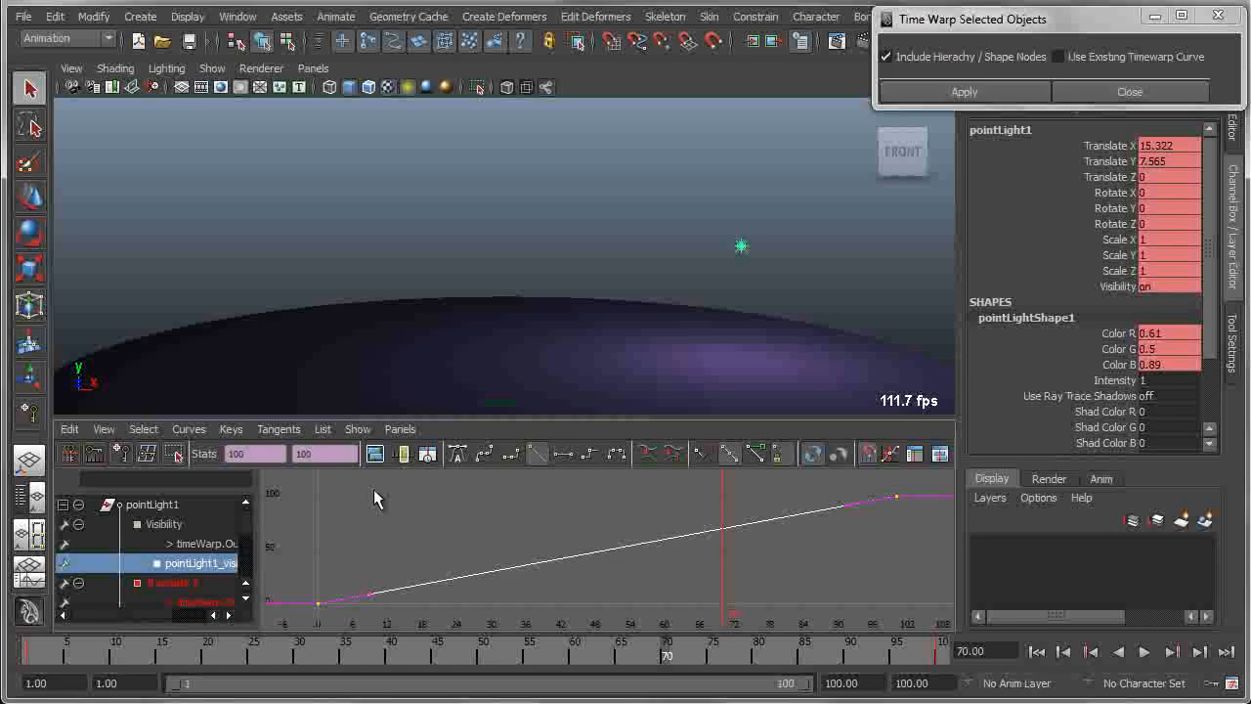
# - Insert keys at frames 27 and 73 on the new time warp curve and set both values to 45
pyautogui.click(121, 453)
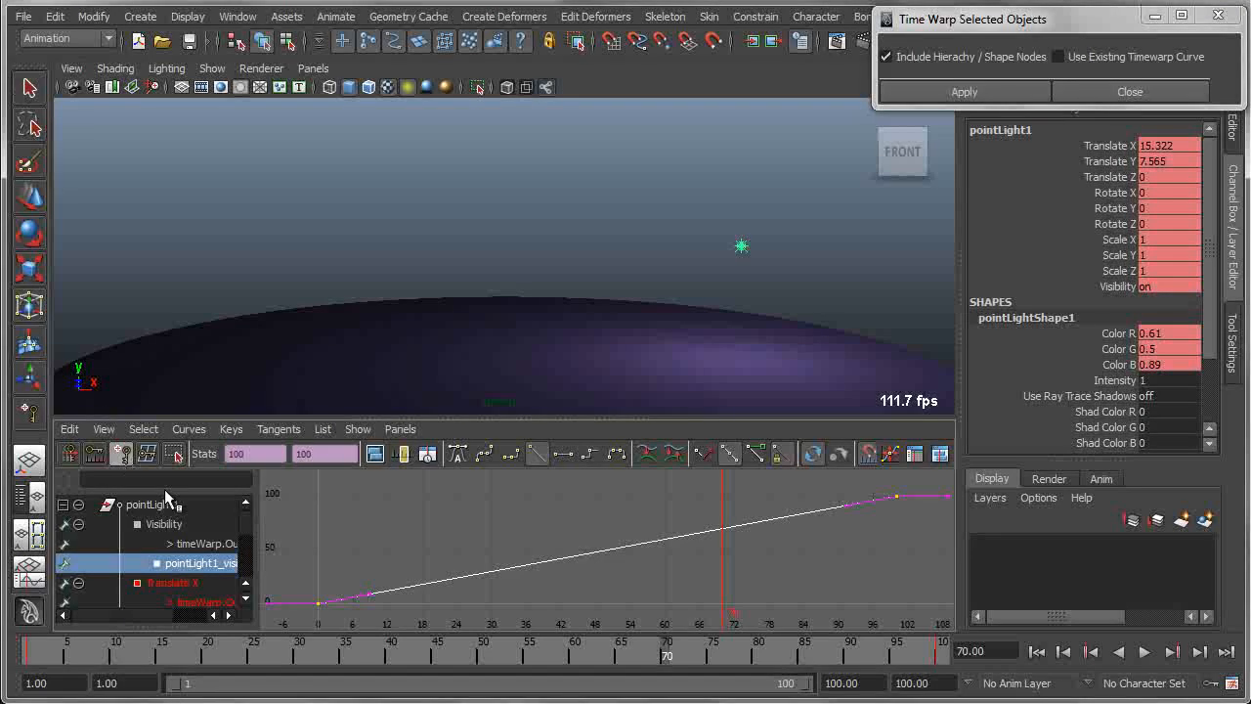
pyautogui.middleClick(475, 573)
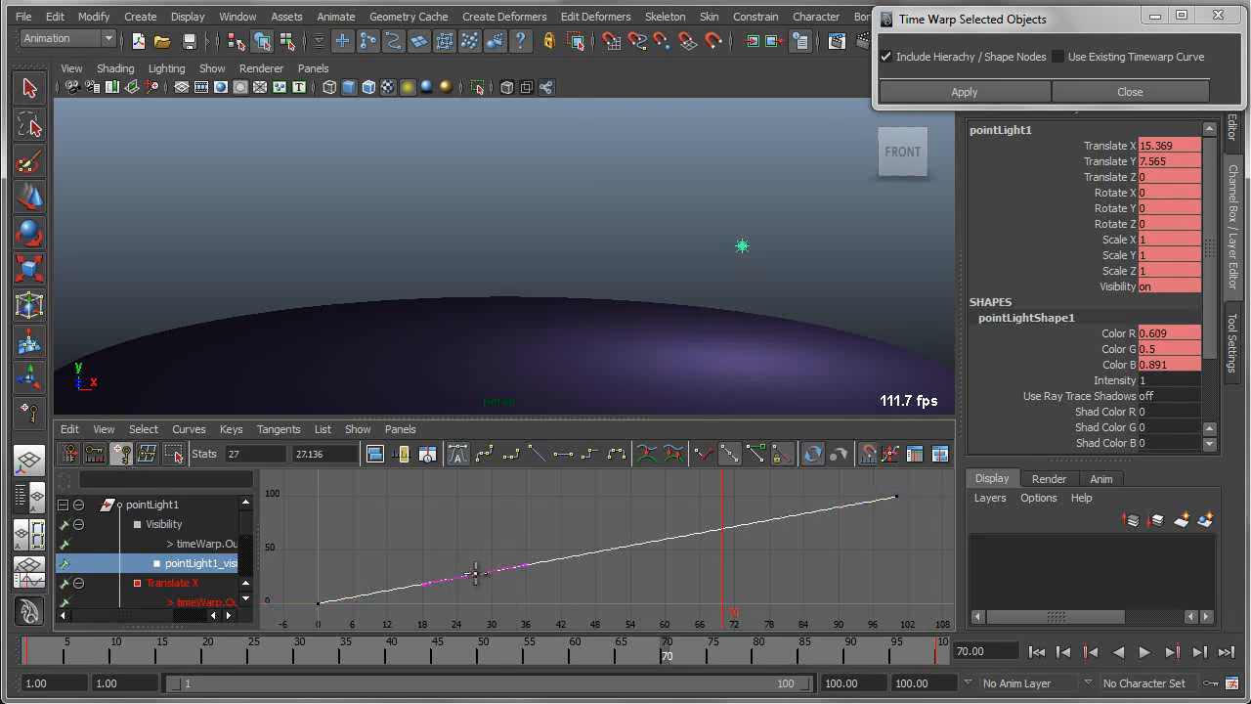
pyautogui.middleClick(740, 523)
pyautogui.press('q')
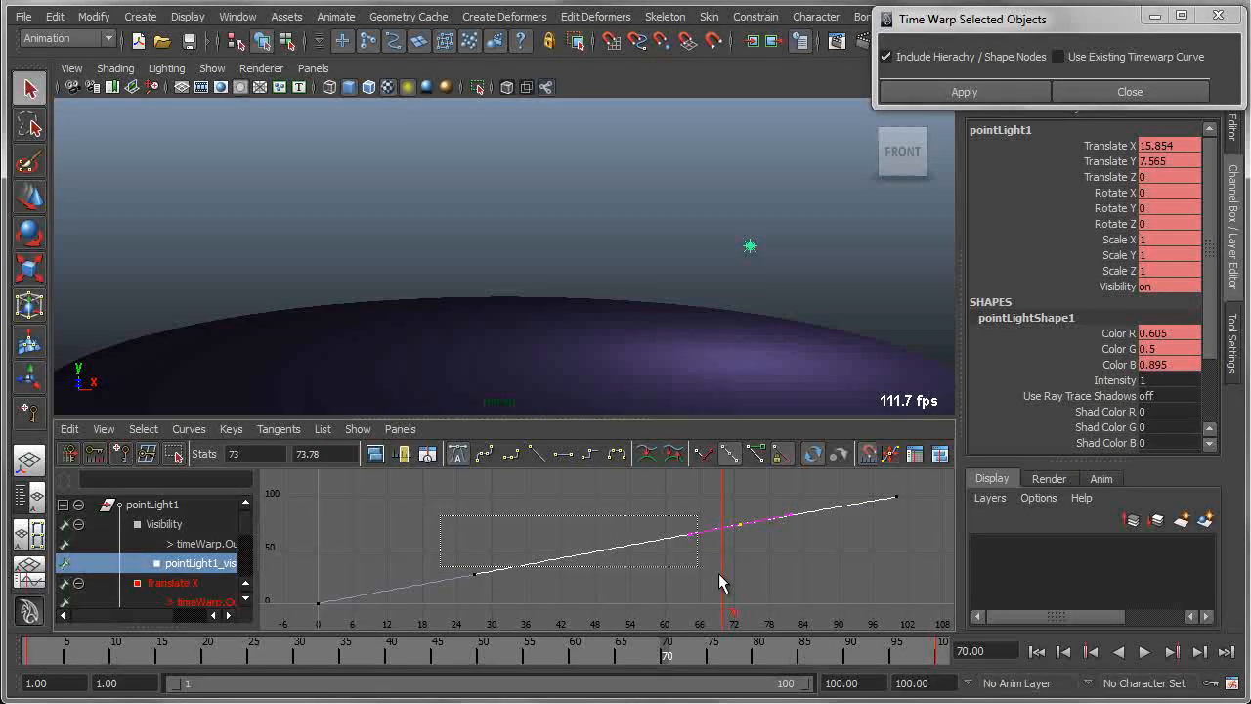
pyautogui.moveTo(719, 583); pyautogui.dragTo(768, 598)
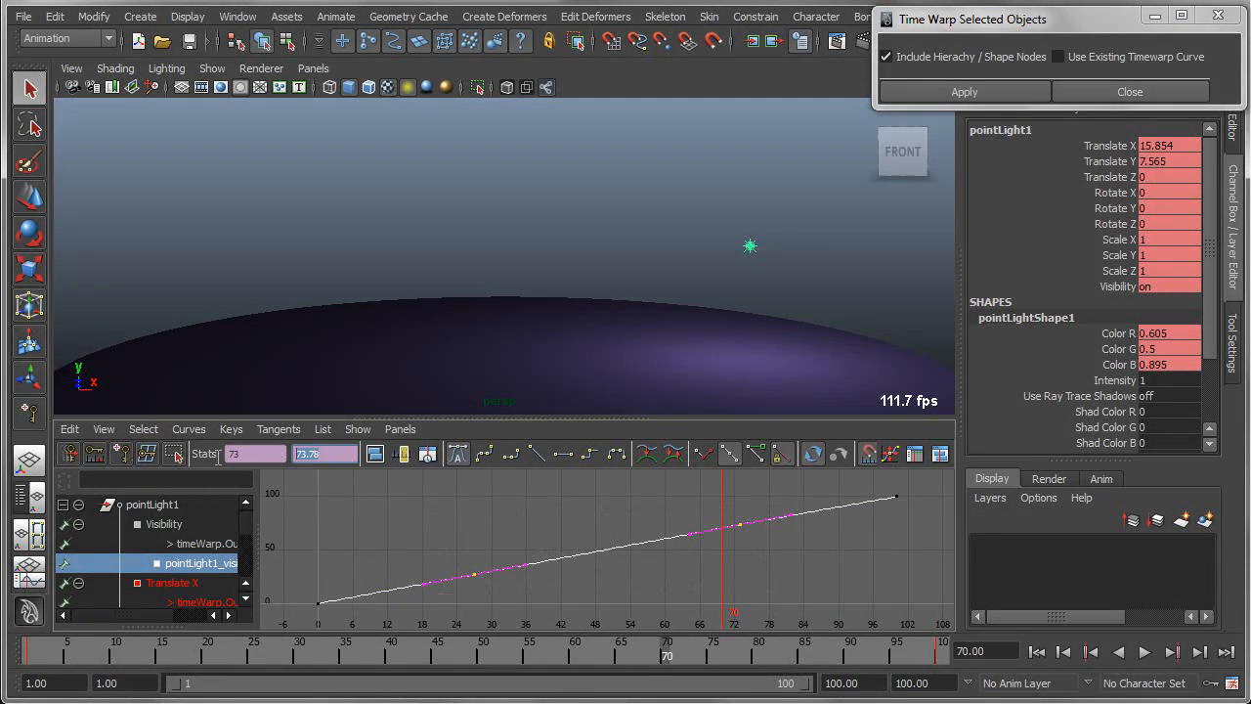
pyautogui.write('45')
pyautogui.press('Return')
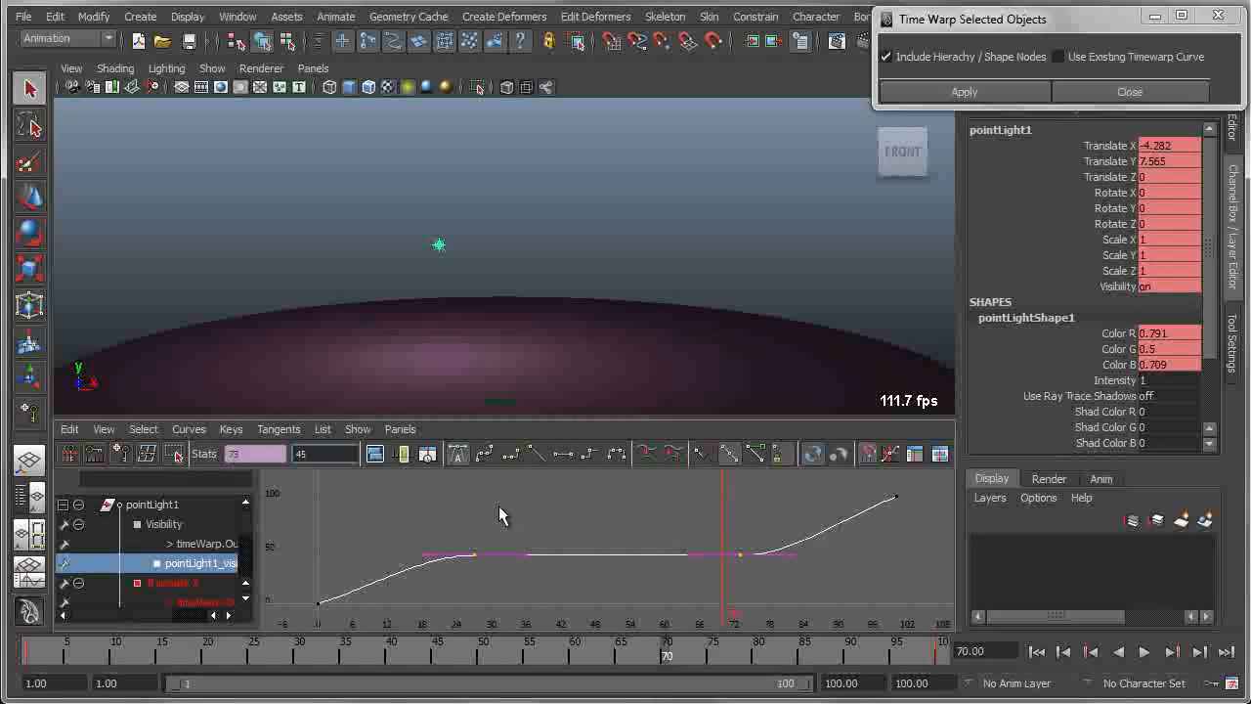
# - Play the point light from frame 1 to check that the warp affects both position and colour, and stop playback
pyautogui.click(1038, 652)
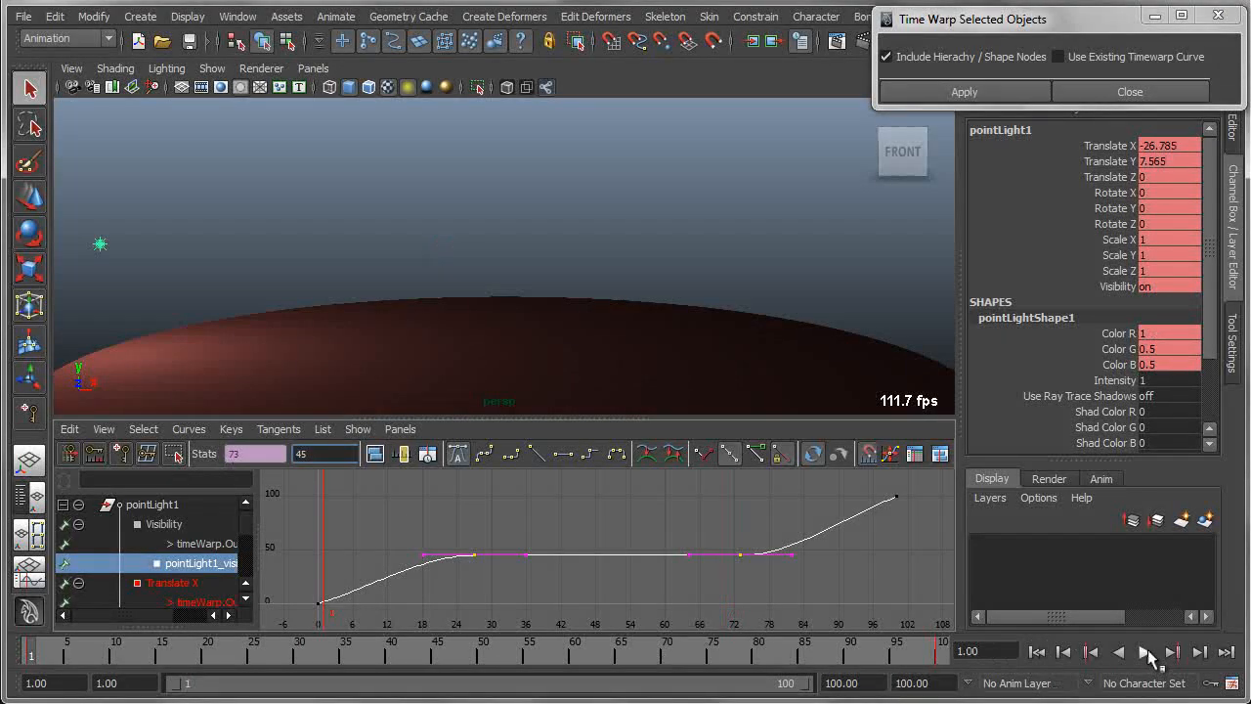
pyautogui.click(1145, 653)
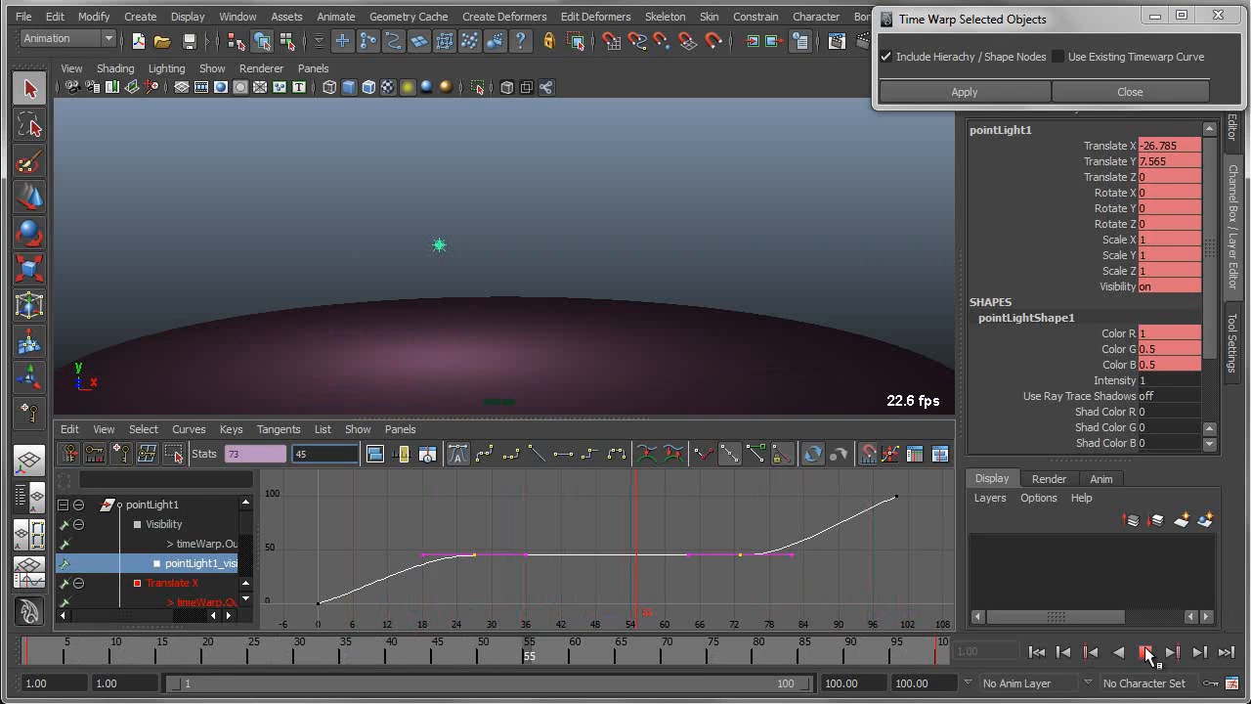
pyautogui.click(1146, 652)
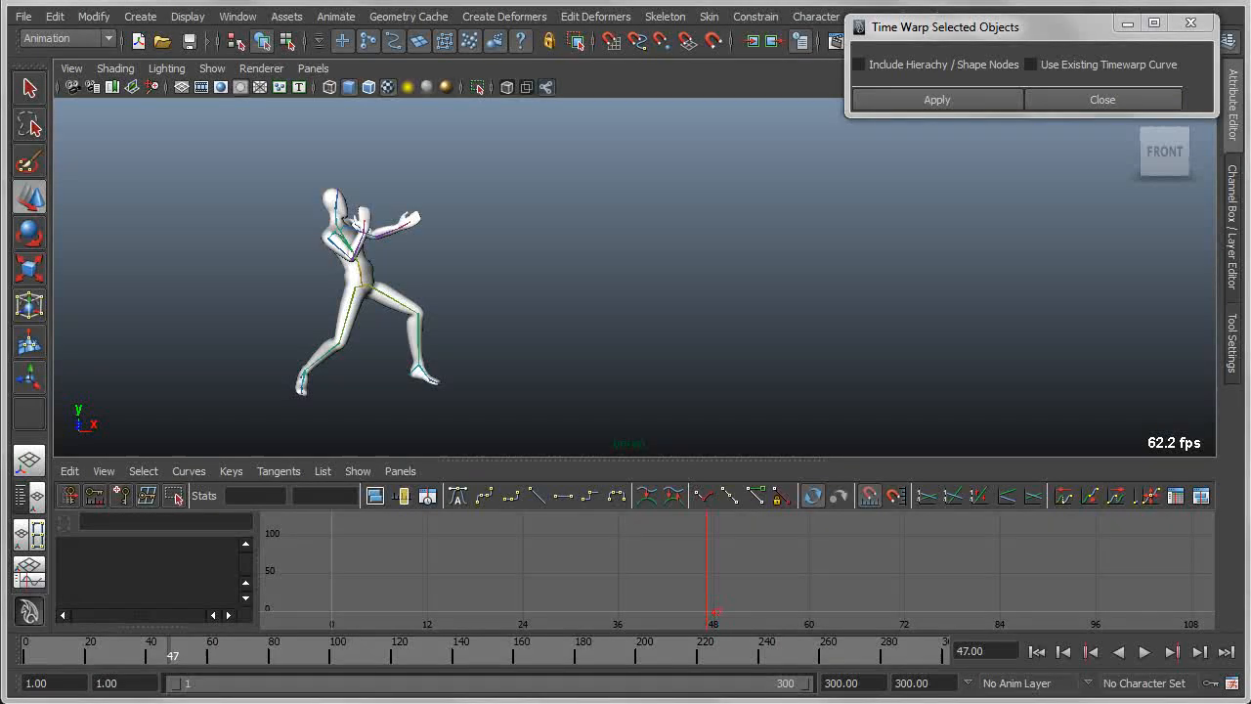
# - Select the character's root joint, show all its animation curves, play the motion from frame 1 and return to frame 1
pyautogui.click(374, 272)
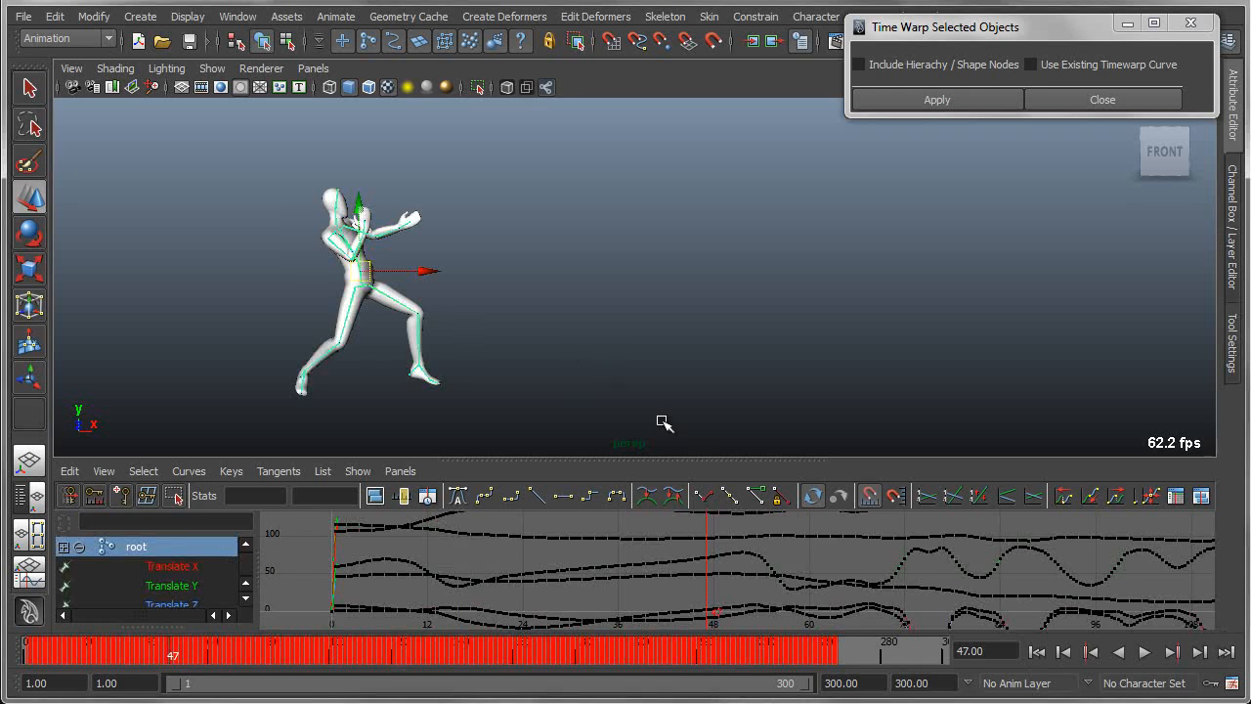
pyautogui.press('a')
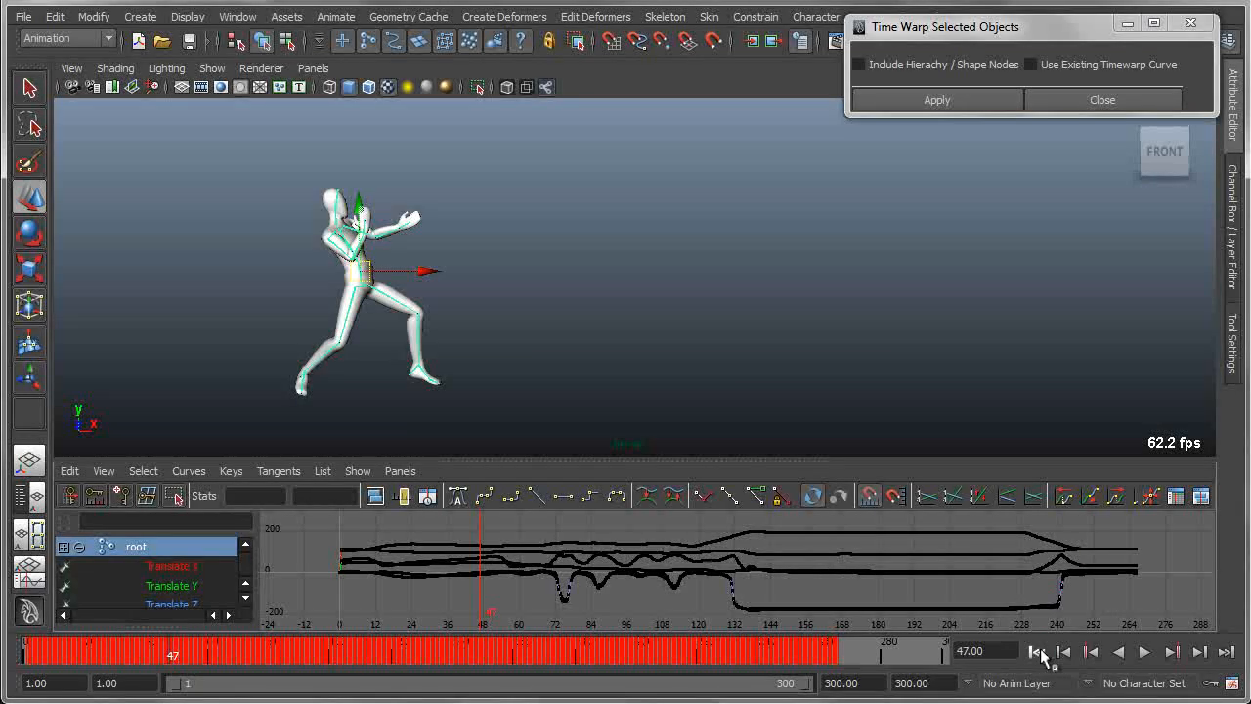
pyautogui.click(1037, 652)
pyautogui.click(1144, 652)
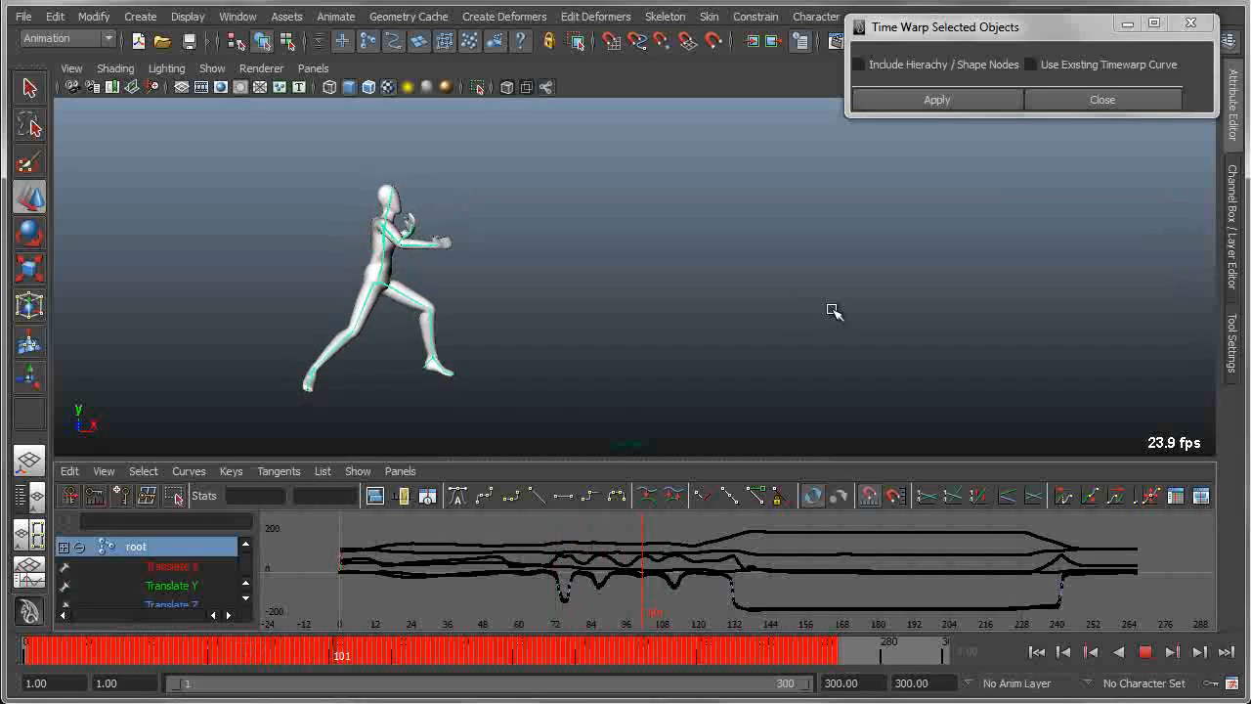
pyautogui.click(1147, 651)
pyautogui.click(1038, 651)
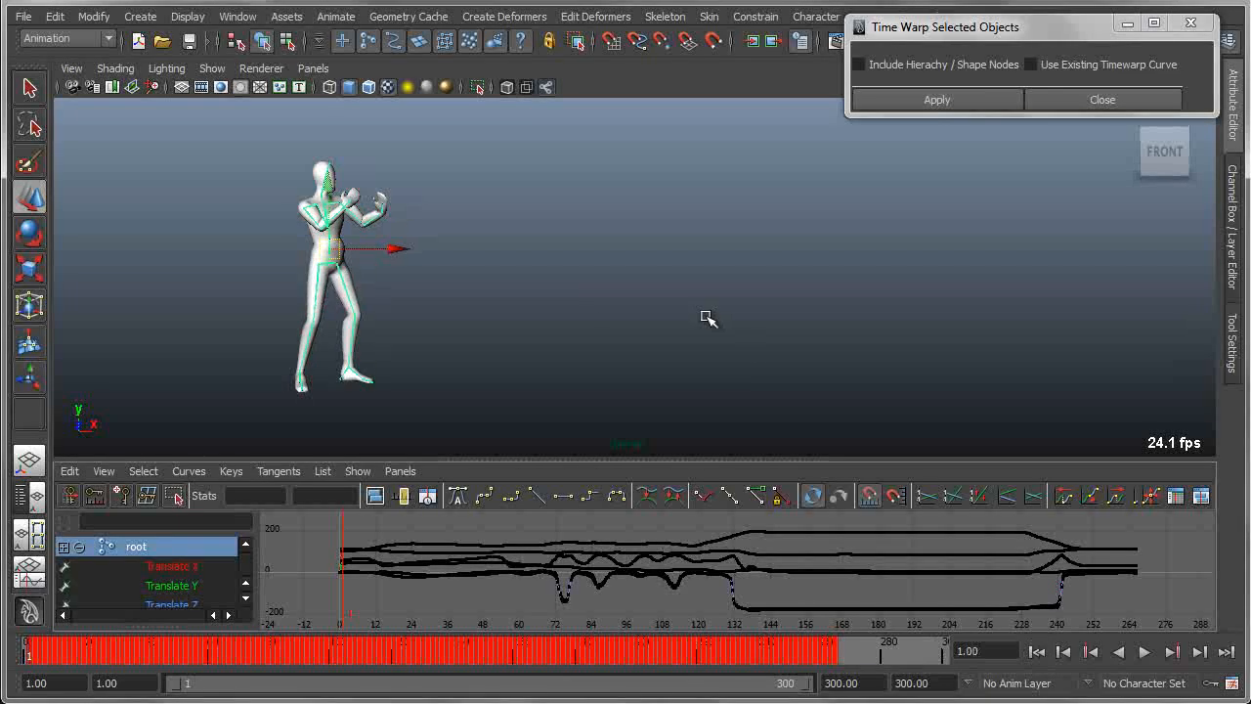
# - Apply a time warp curve to the character's root joint with hierarchy and shape nodes included
pyautogui.click(705, 316)
pyautogui.moveTo(257, 251); pyautogui.dragTo(544, 401)
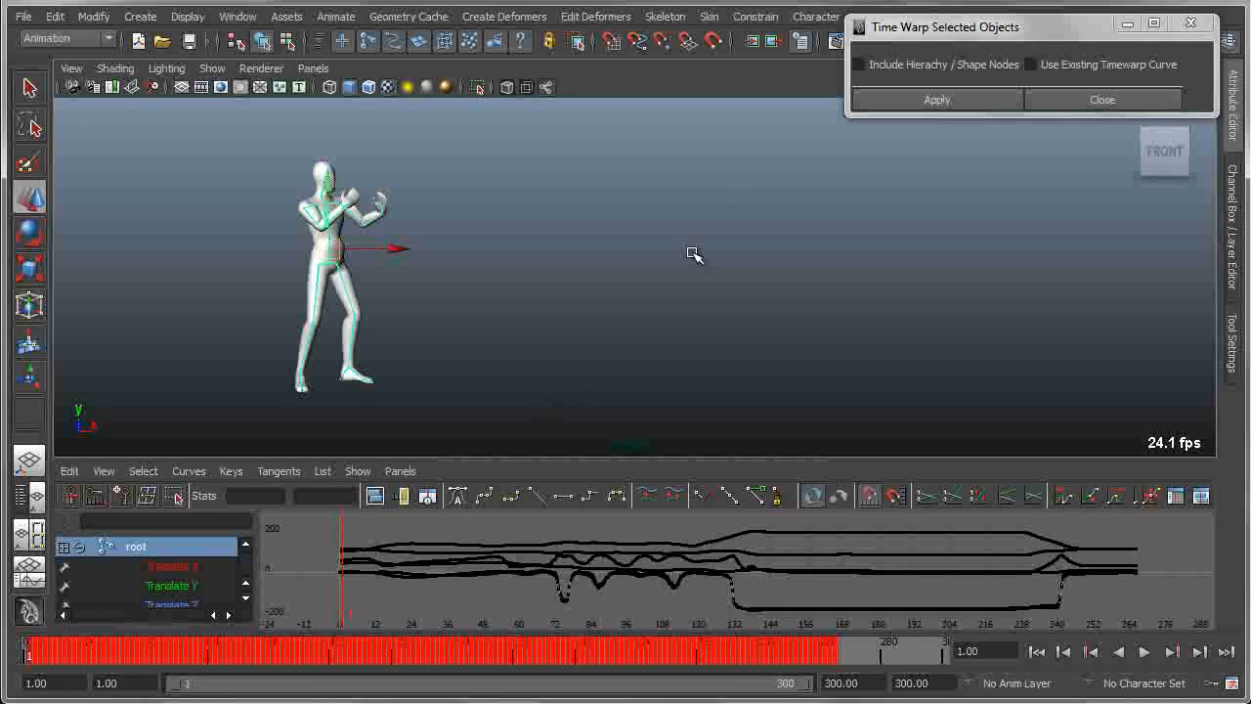
pyautogui.click(860, 64)
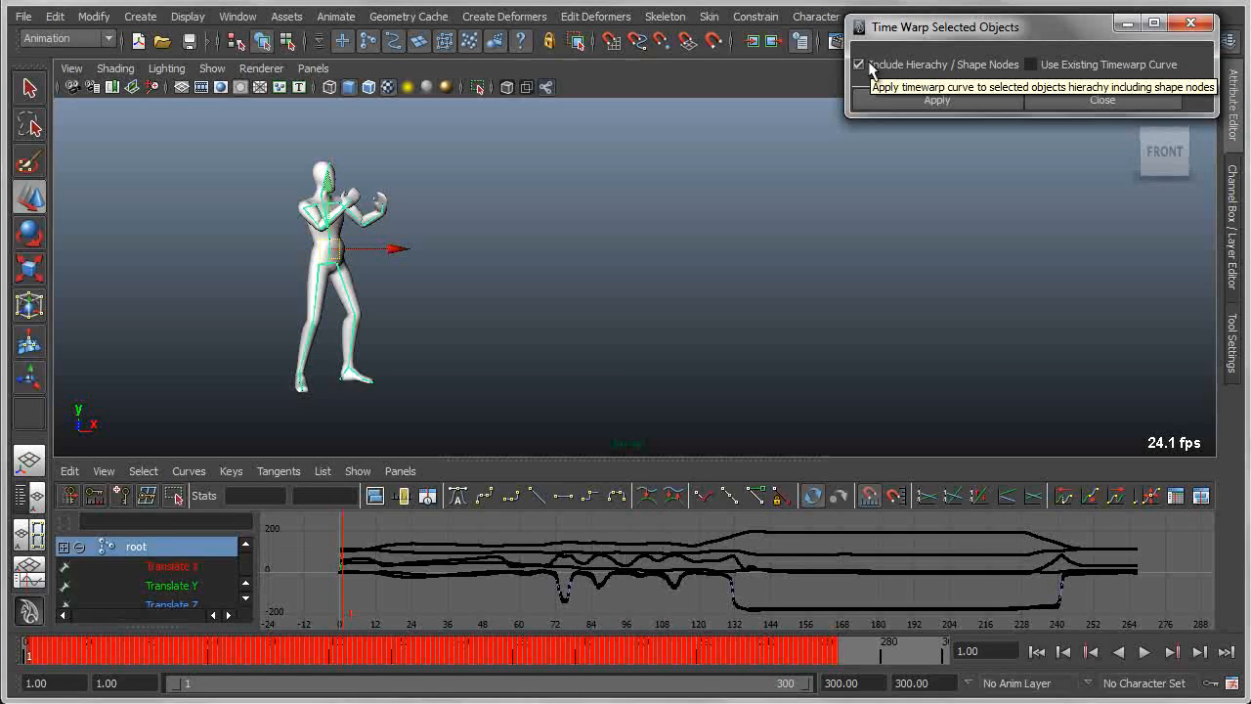
pyautogui.click(896, 109)
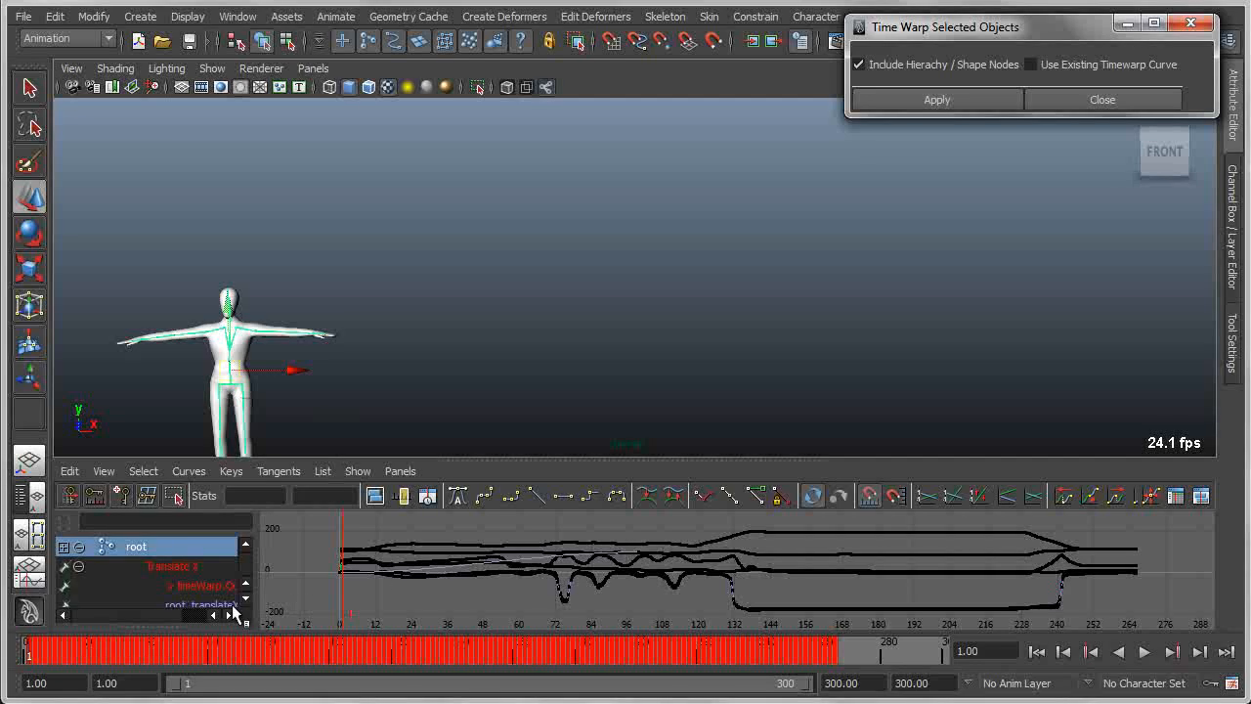
# - Isolate and frame the root's time warp curve and set both of its keys to linear tangents
pyautogui.click(209, 604)
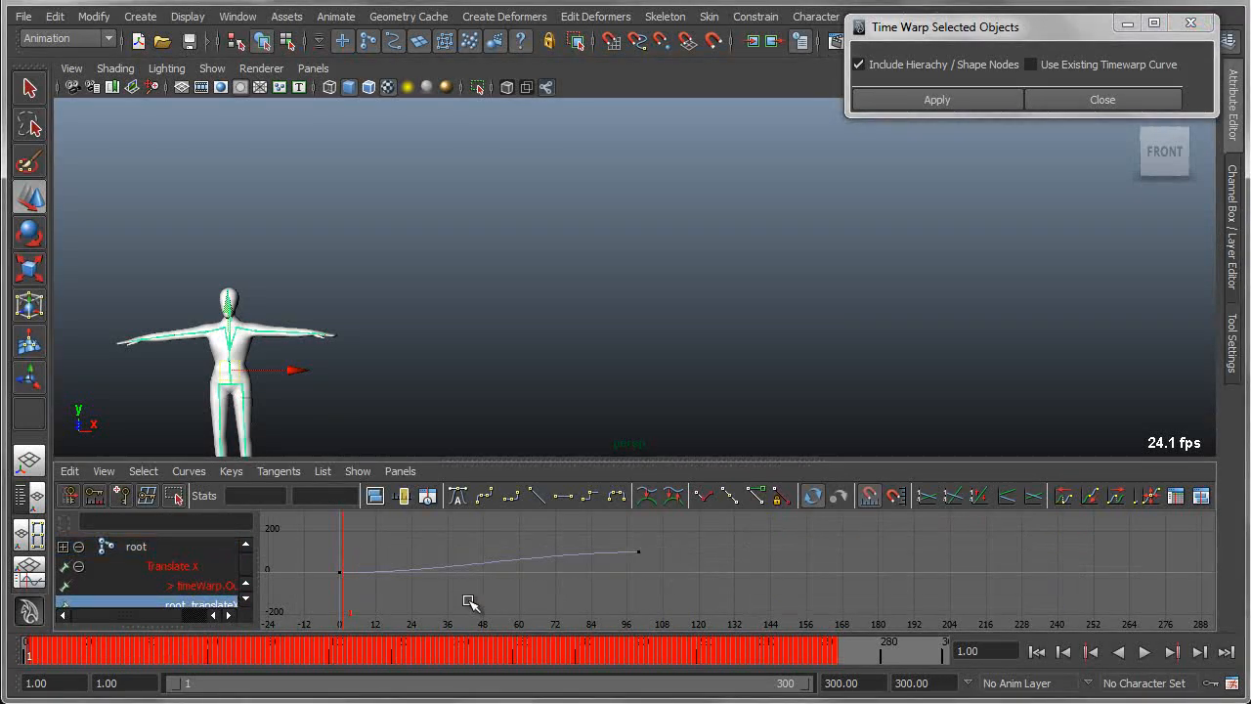
pyautogui.press('f')
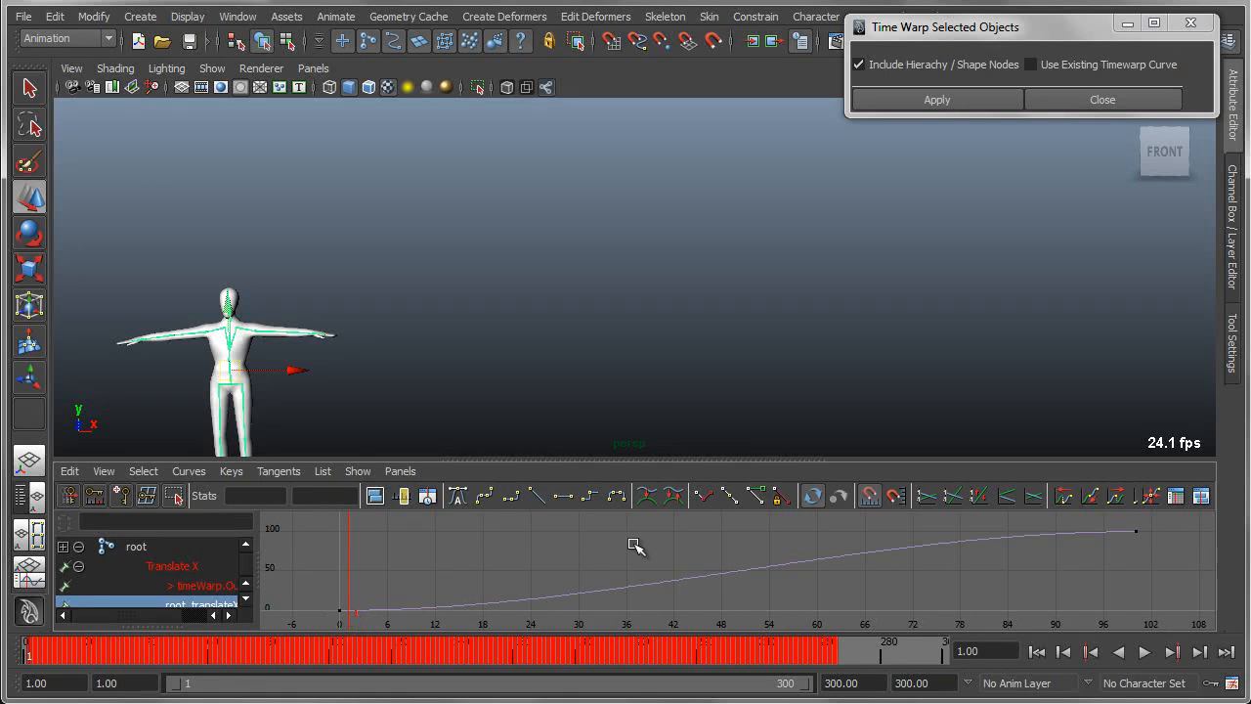
pyautogui.click(827, 575)
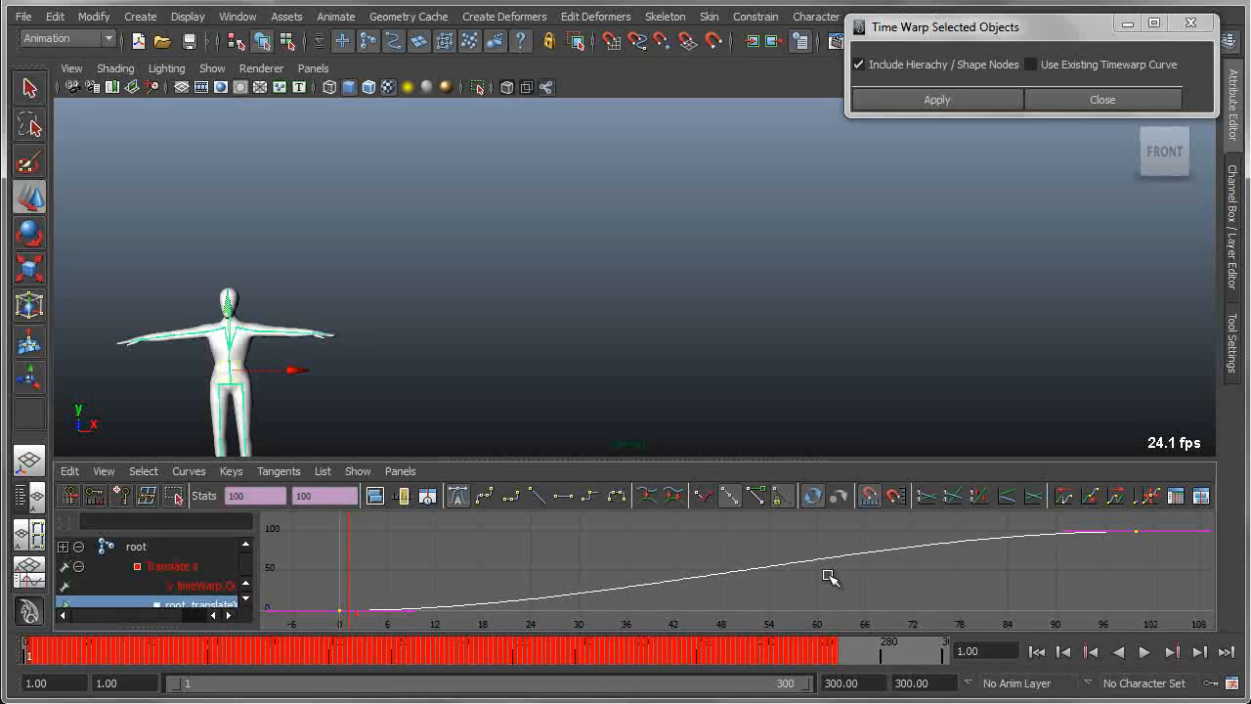
pyautogui.click(534, 495)
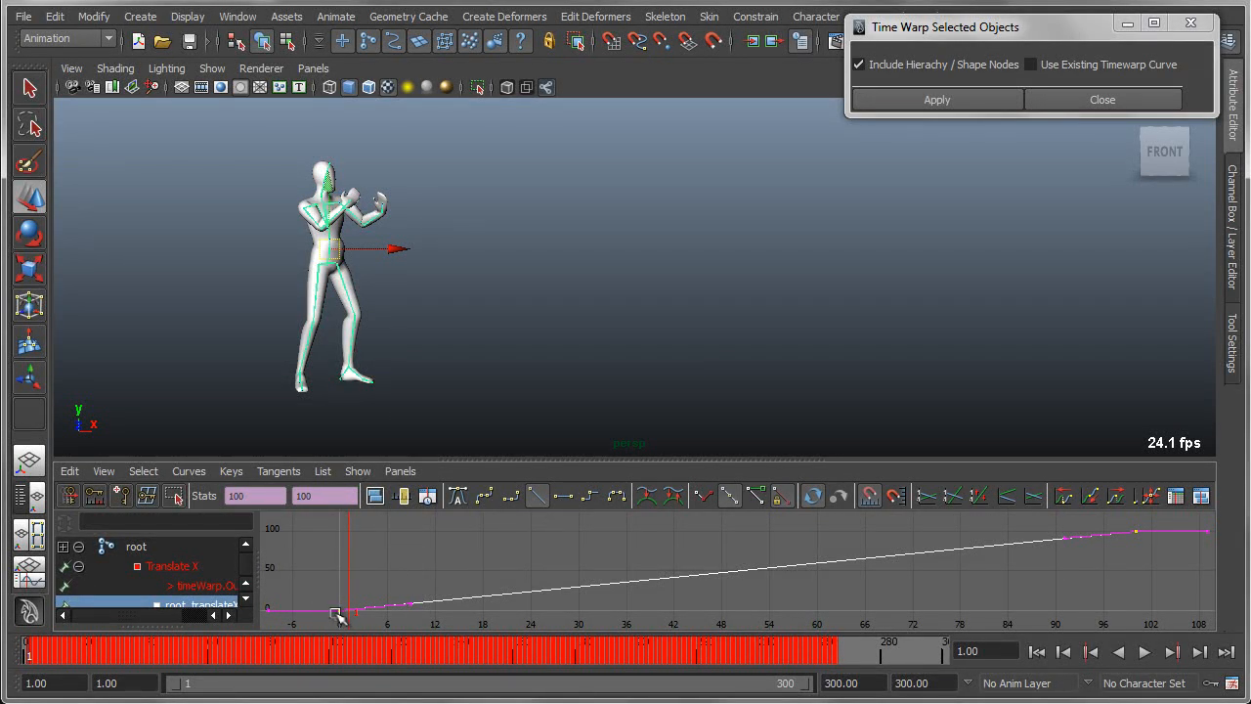
# - Move the first key of the root's time warp curve to frame 1 with value 1, and play the motion to check it
pyautogui.moveTo(317, 594); pyautogui.dragTo(349, 611, button='middle')
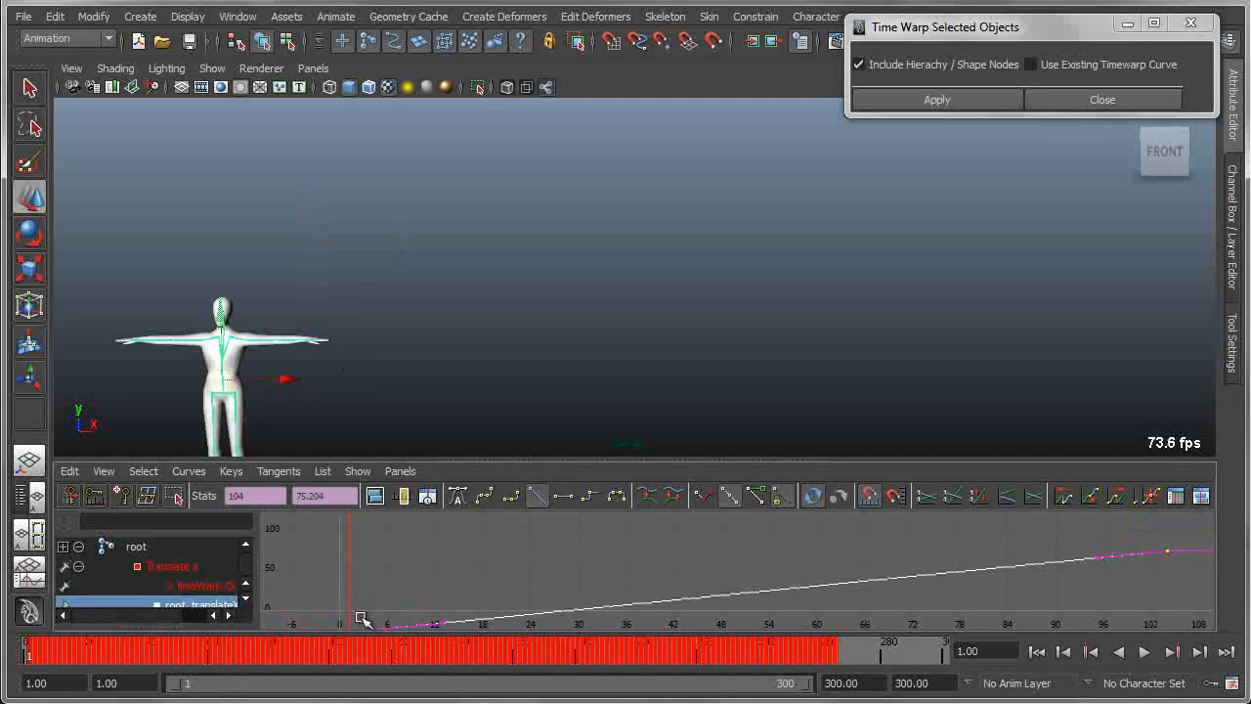
pyautogui.hotkey('ctrl', 'z')
pyautogui.click(423, 547)
pyautogui.moveTo(282, 578); pyautogui.dragTo(387, 646)
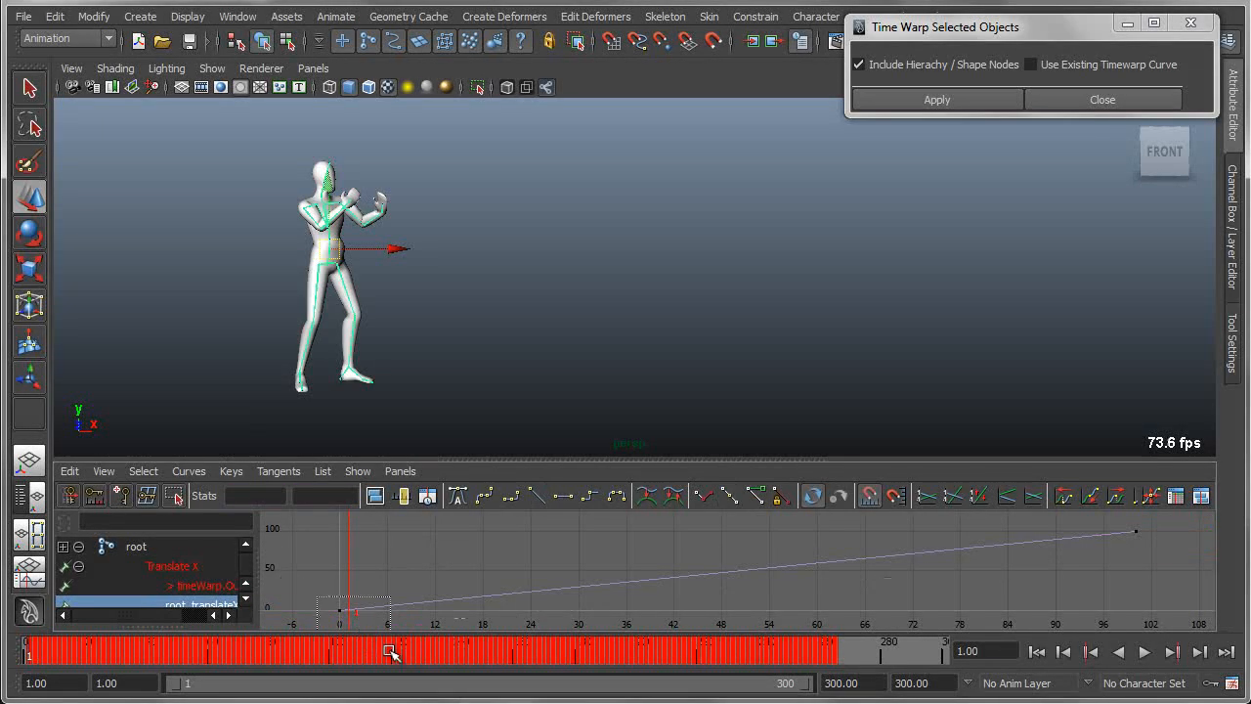
pyautogui.moveTo(268, 495); pyautogui.dragTo(182, 500)
pyautogui.write('1')
pyautogui.press('Tab')
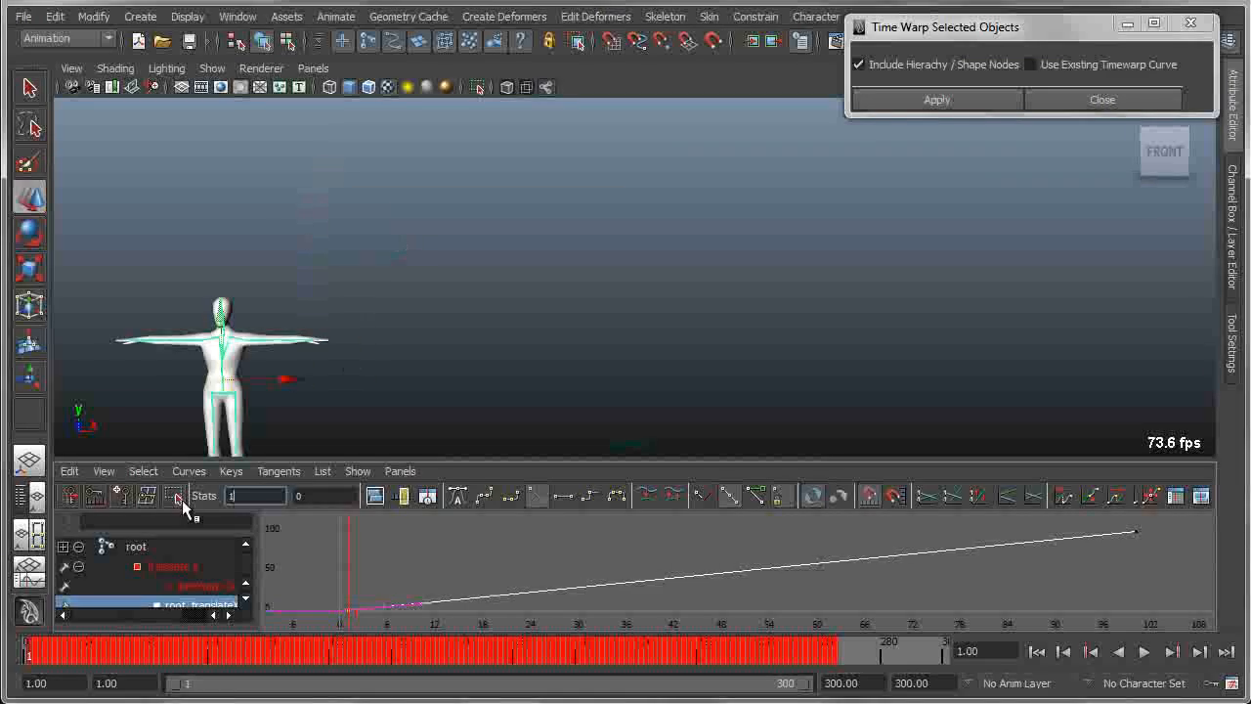
pyautogui.write('1')
pyautogui.press('Return')
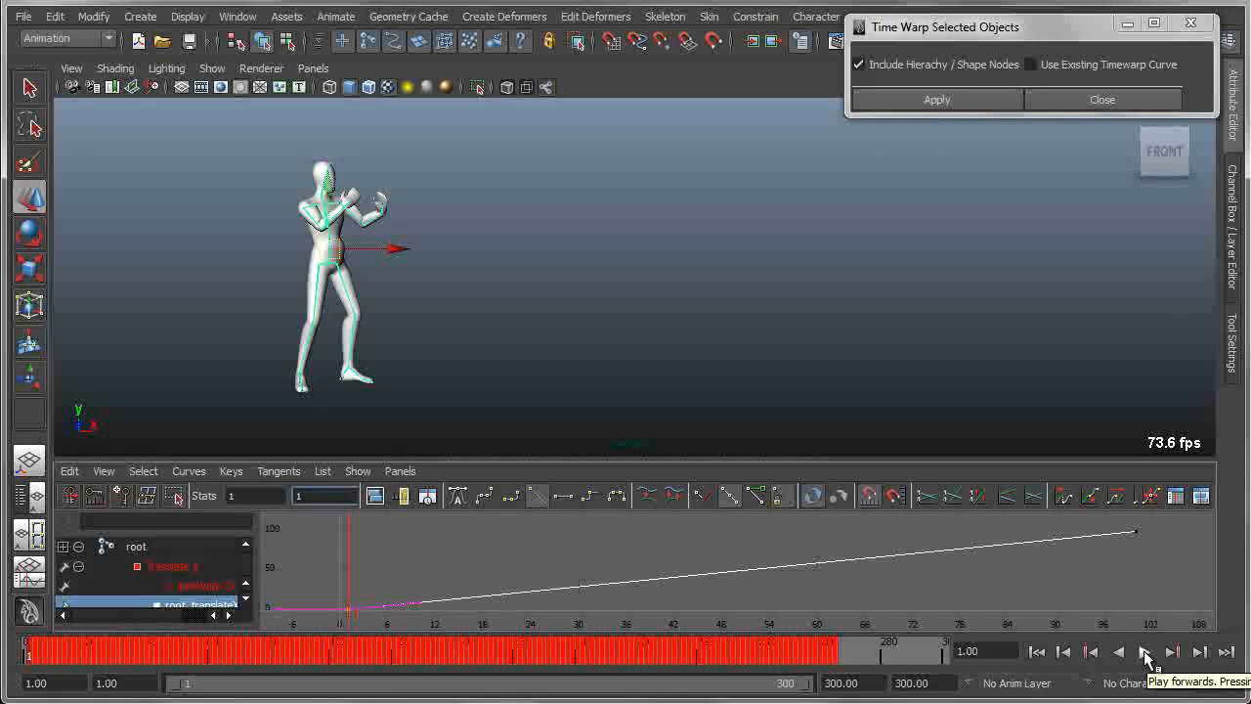
pyautogui.click(1145, 653)
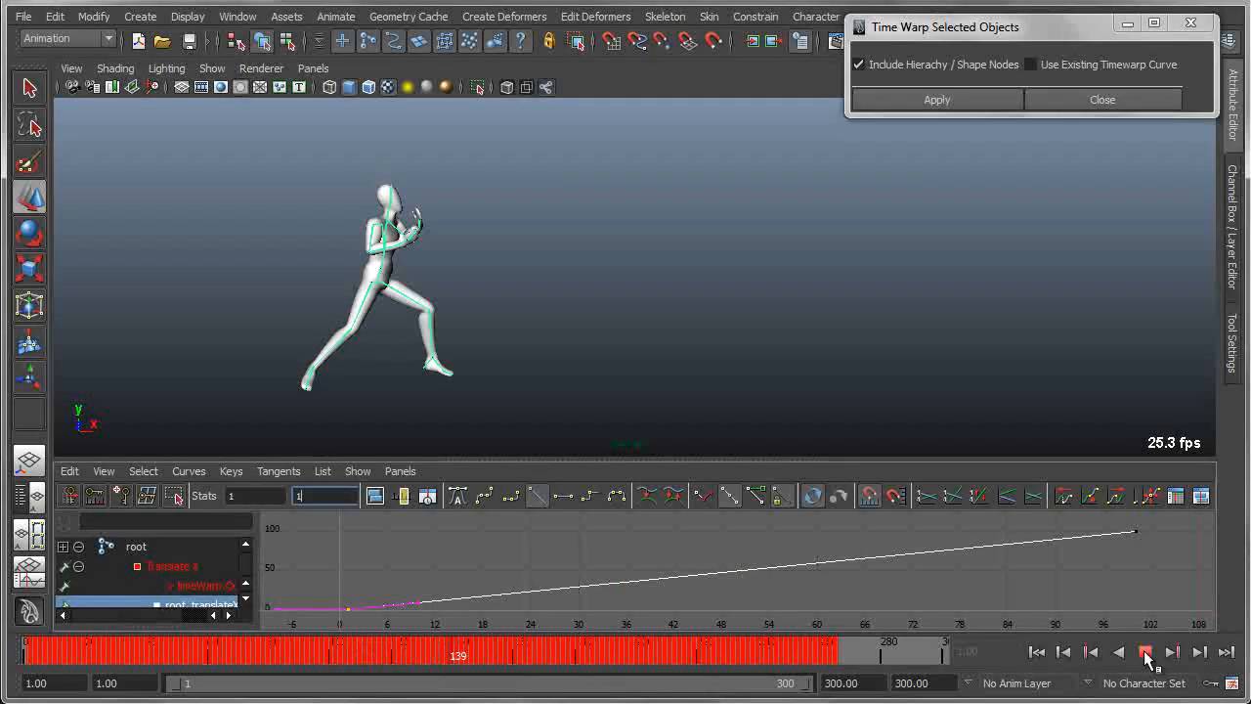
pyautogui.click(1142, 652)
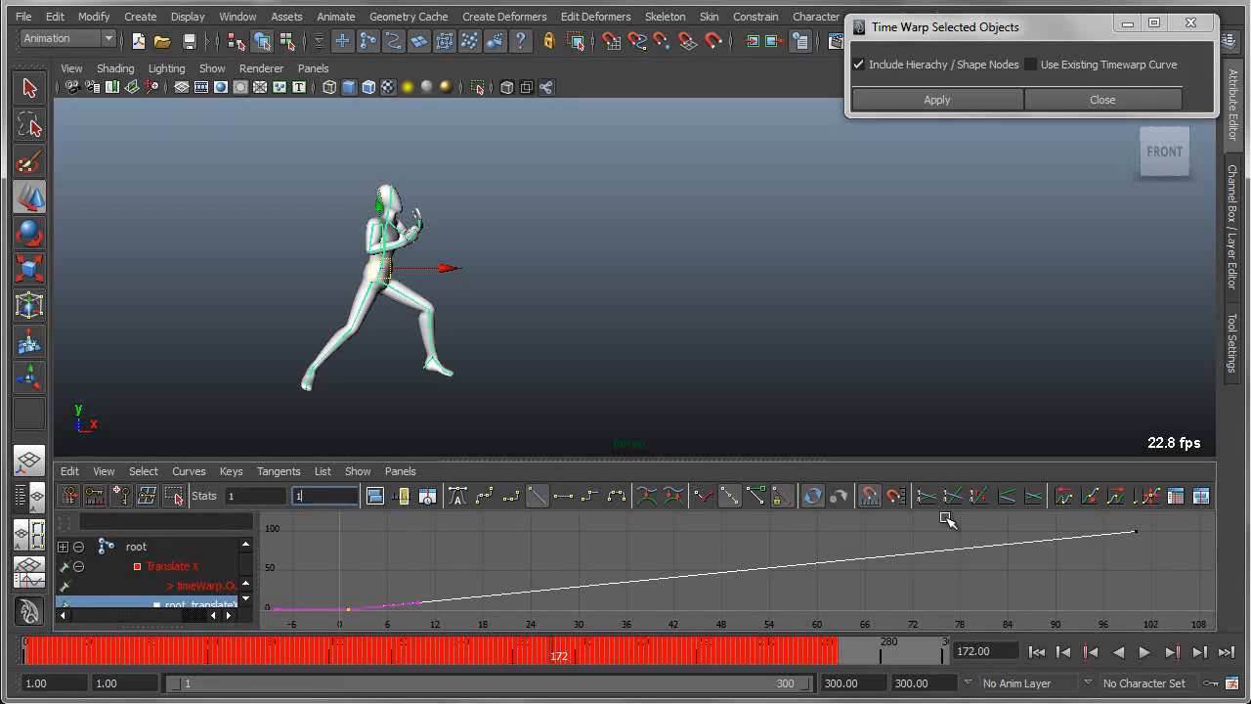
# - Display the time warp curve's infinity extensions beyond its first and last keys
pyautogui.moveTo(1140, 517); pyautogui.dragTo(1184, 567)
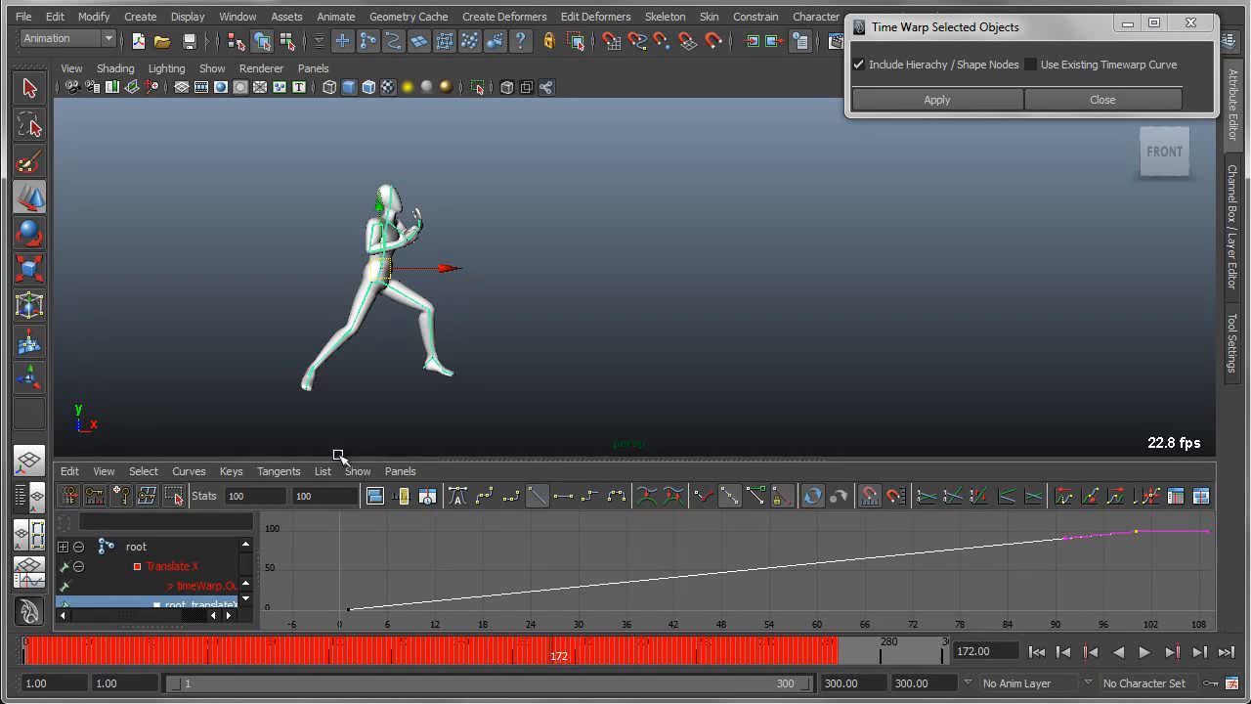
pyautogui.click(103, 471)
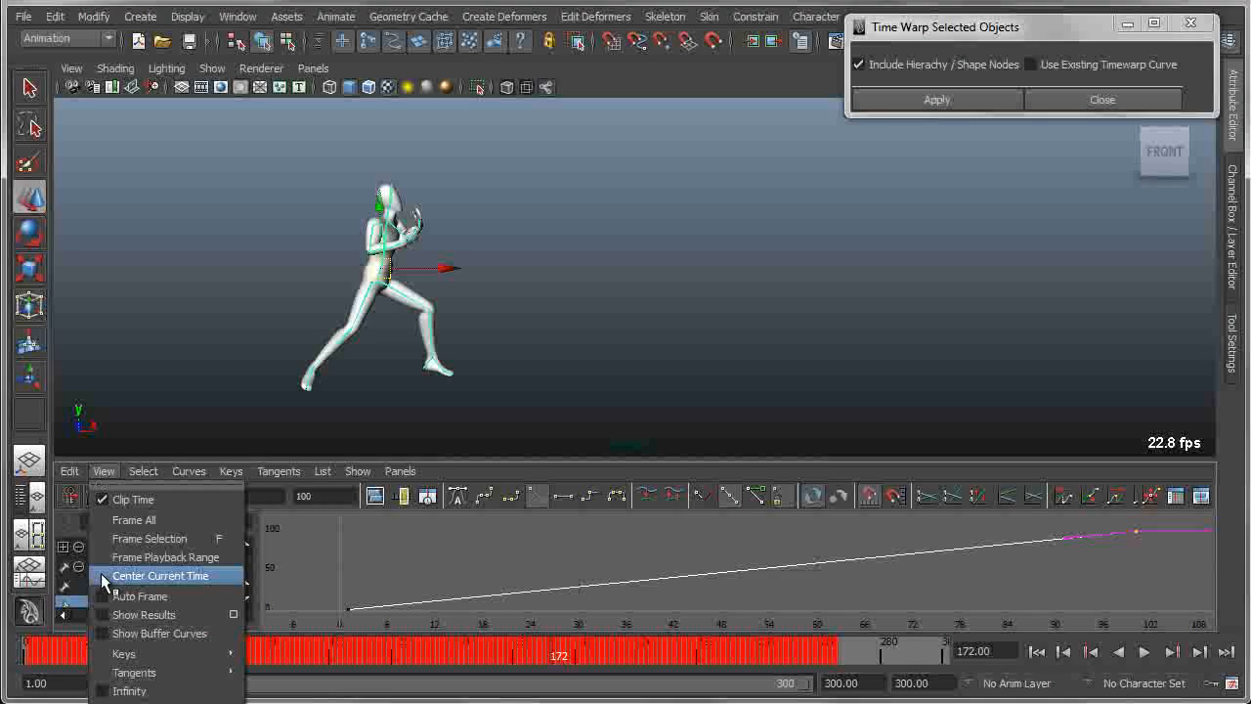
pyautogui.click(137, 690)
pyautogui.keyDown('alt'); pyautogui.moveTo(1032, 588); pyautogui.dragTo(997, 583, button='right'); pyautogui.keyUp('alt')
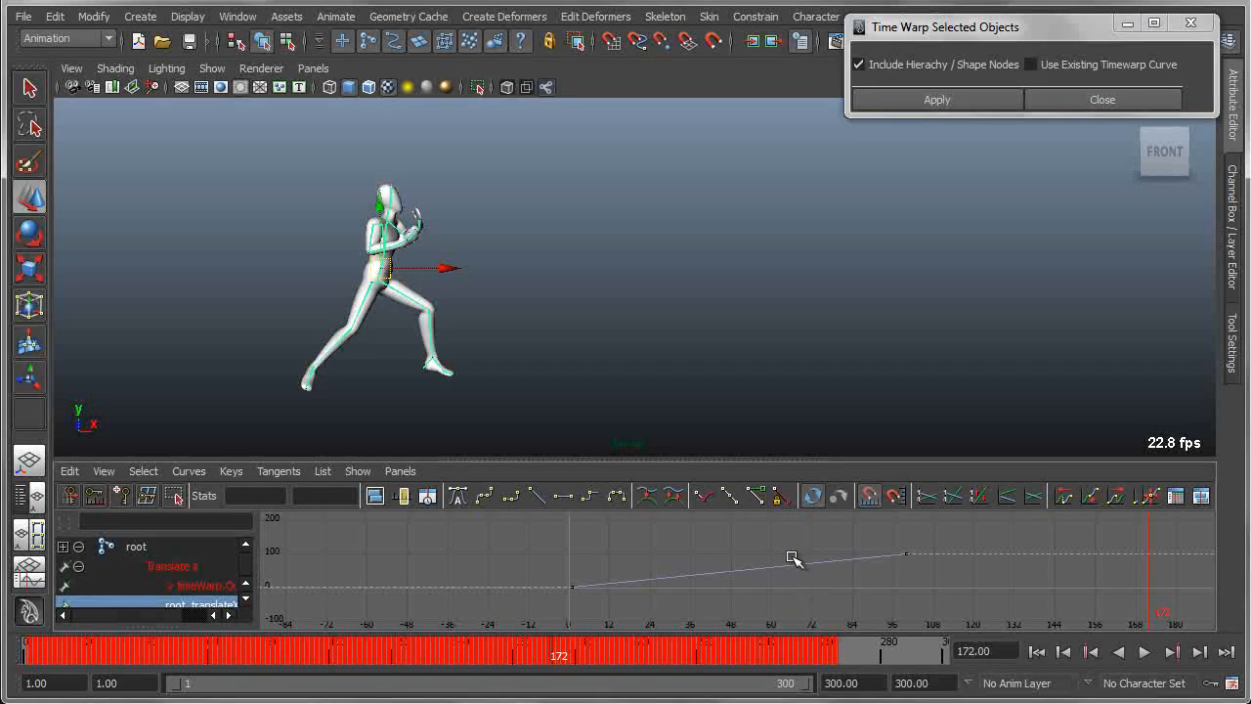
# - Set the post infinity of the root's time warp curve to linear
pyautogui.click(792, 558)
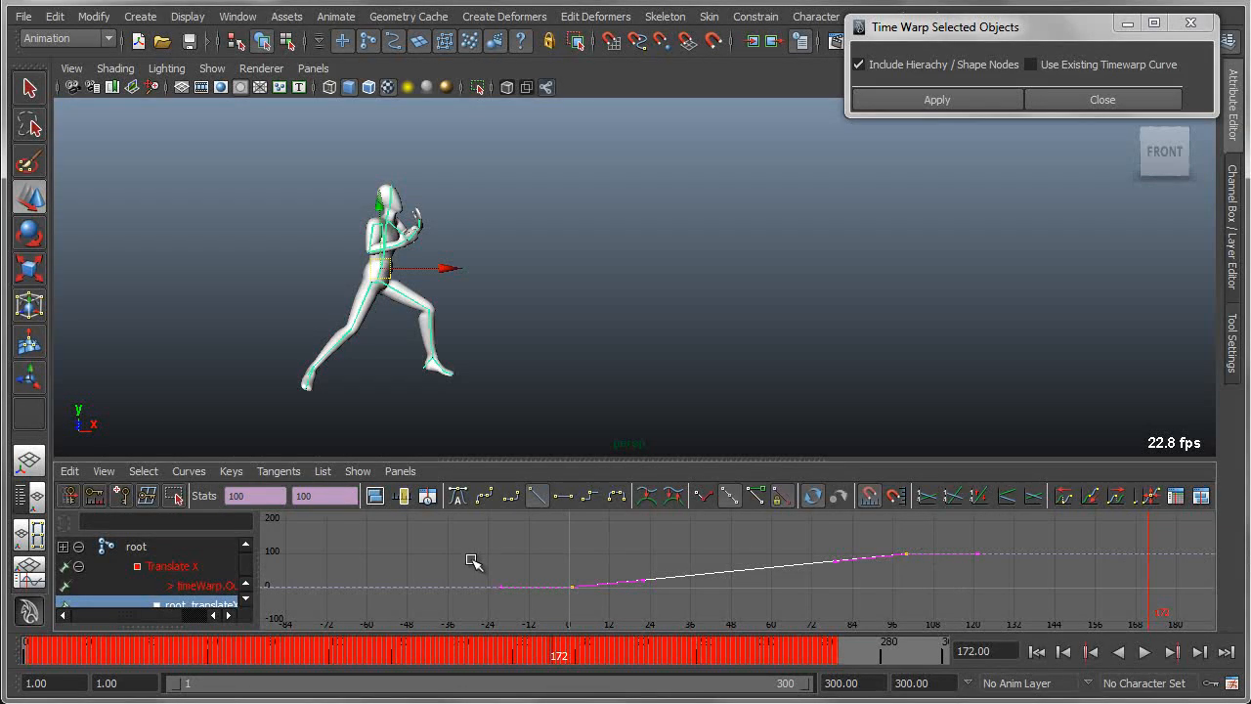
pyautogui.click(278, 472)
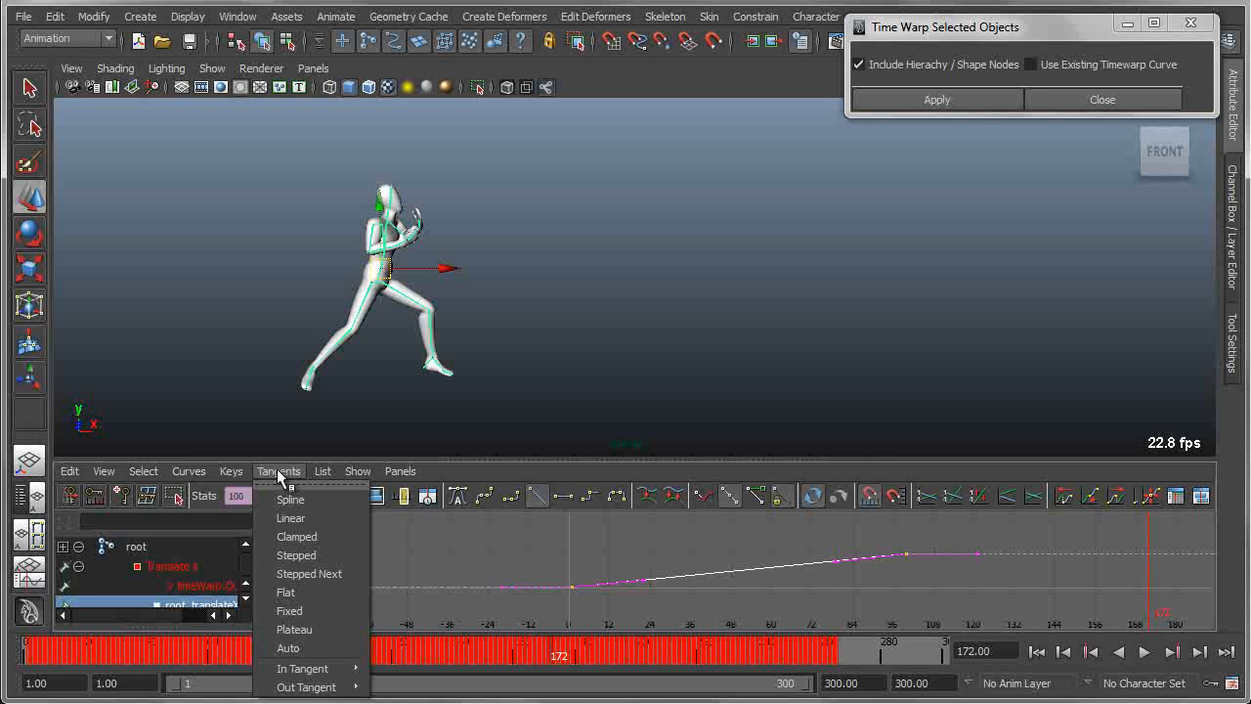
pyautogui.moveTo(335, 687)
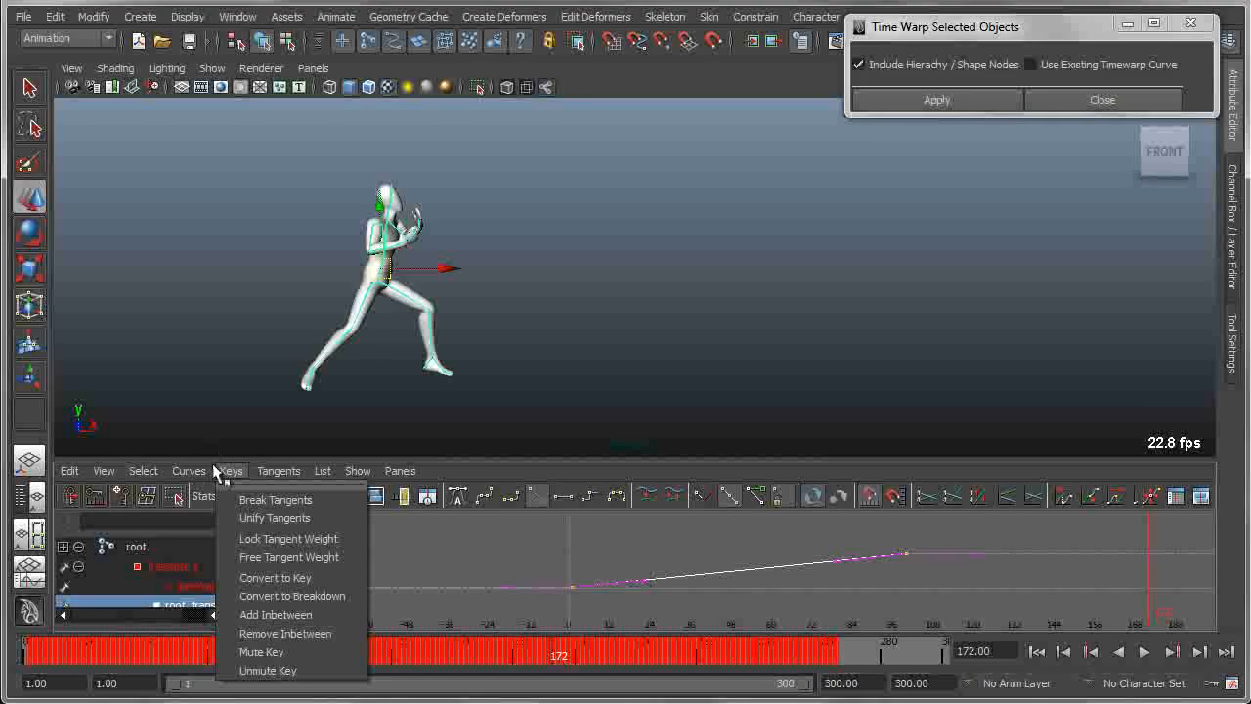
pyautogui.moveTo(202, 472)
pyautogui.moveTo(200, 516)
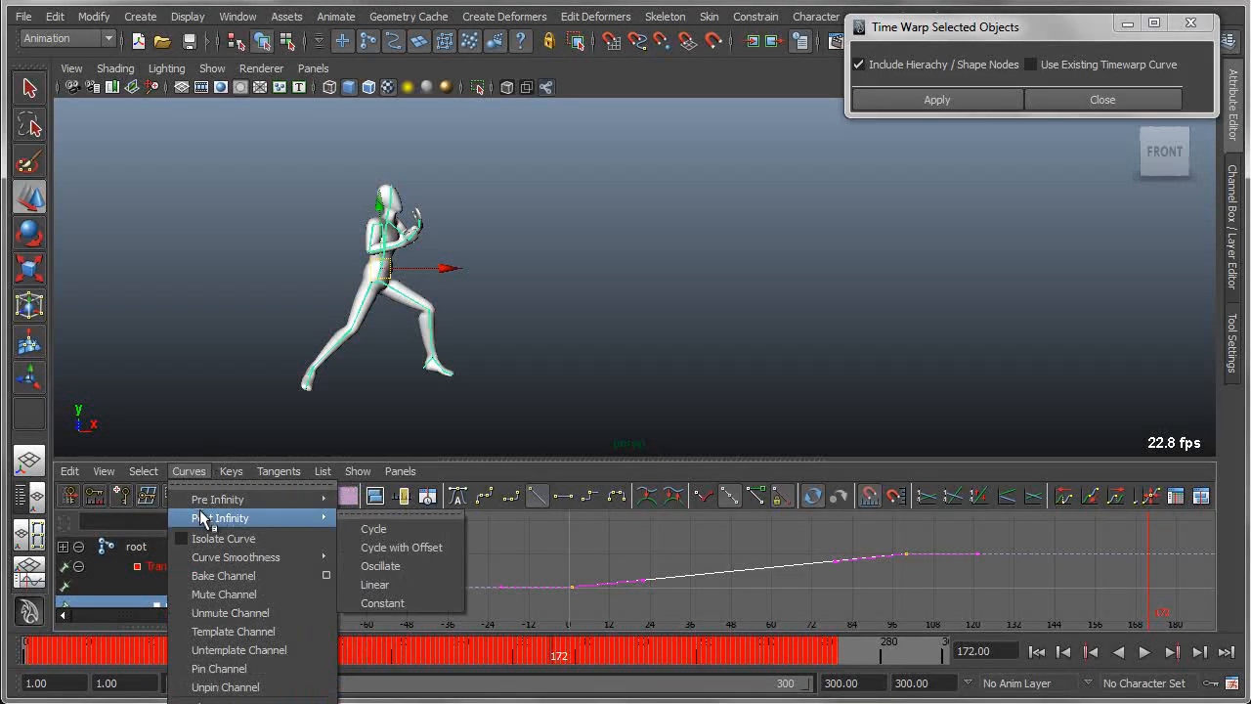
pyautogui.click(375, 584)
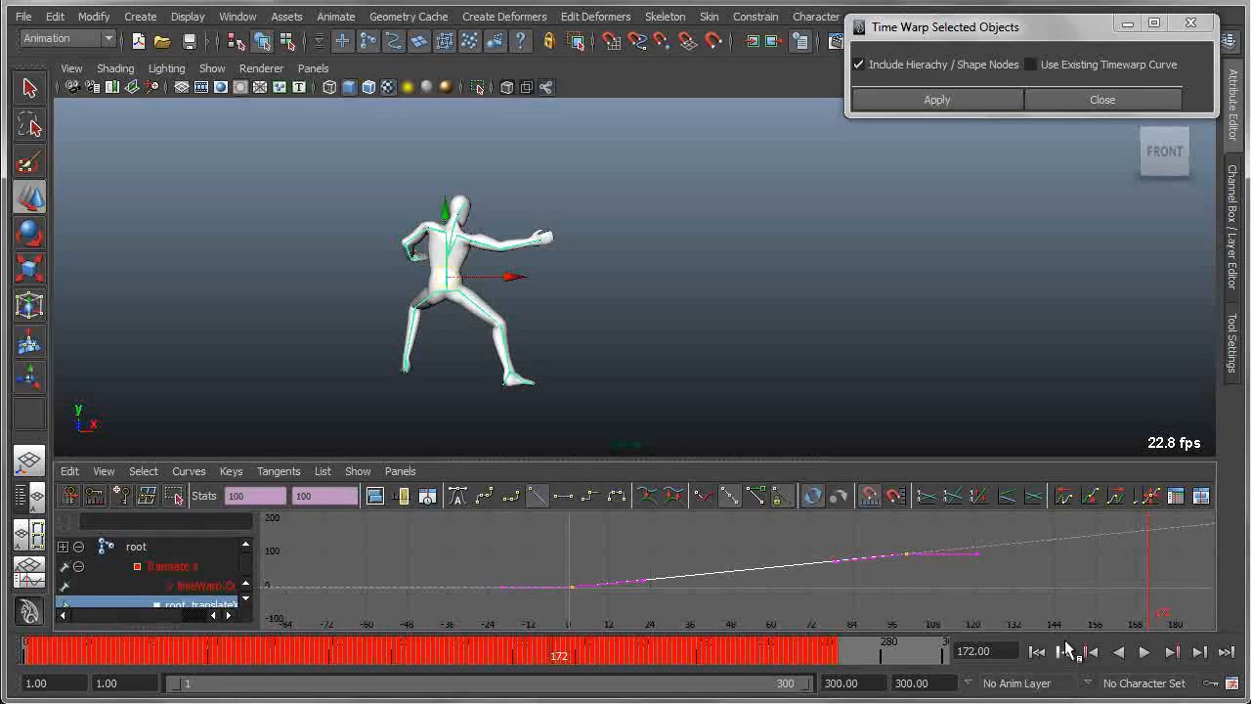
# - Play the character's motion from frame 1, scrub towards the end of the timeline and go back to the last keyed frame
pyautogui.click(1037, 651)
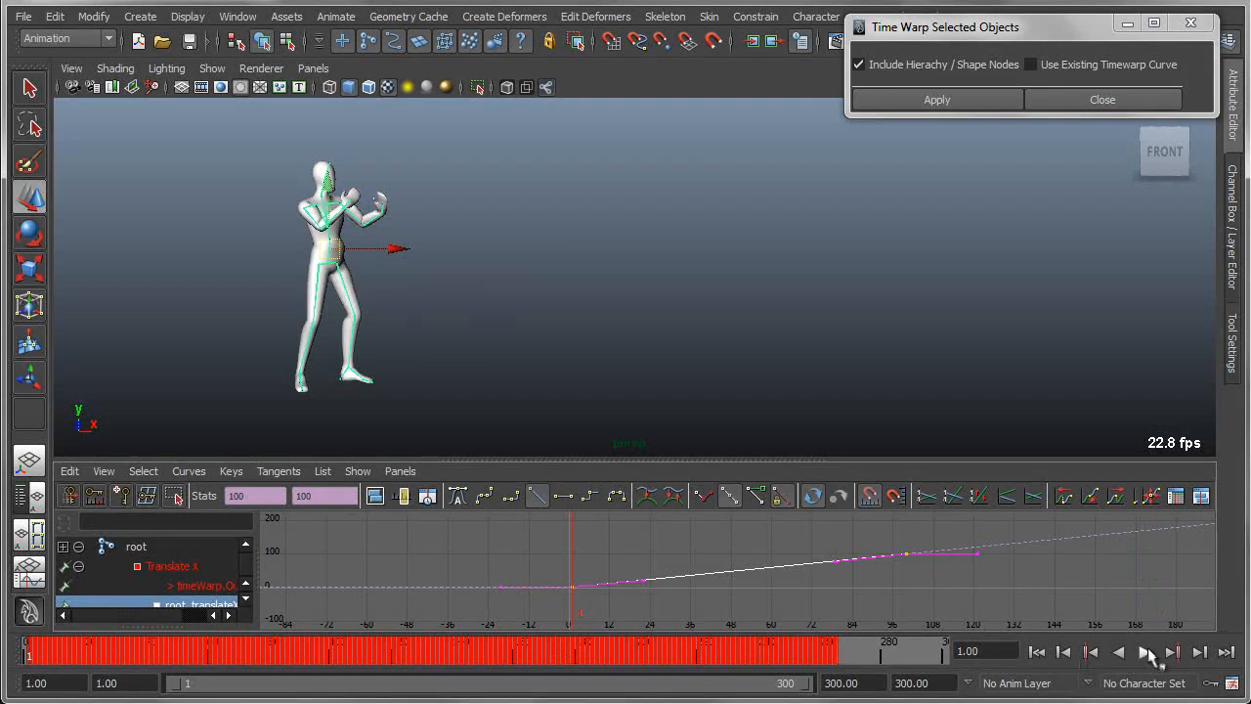
pyautogui.click(1144, 652)
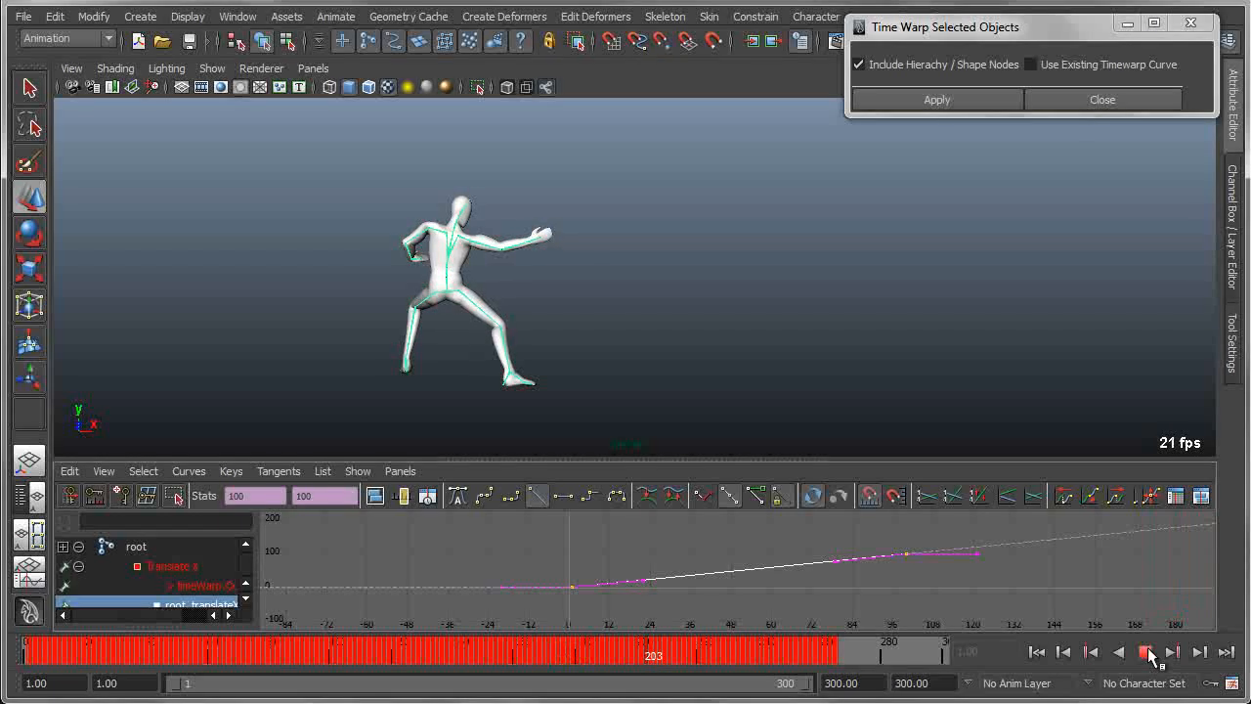
pyautogui.click(1147, 652)
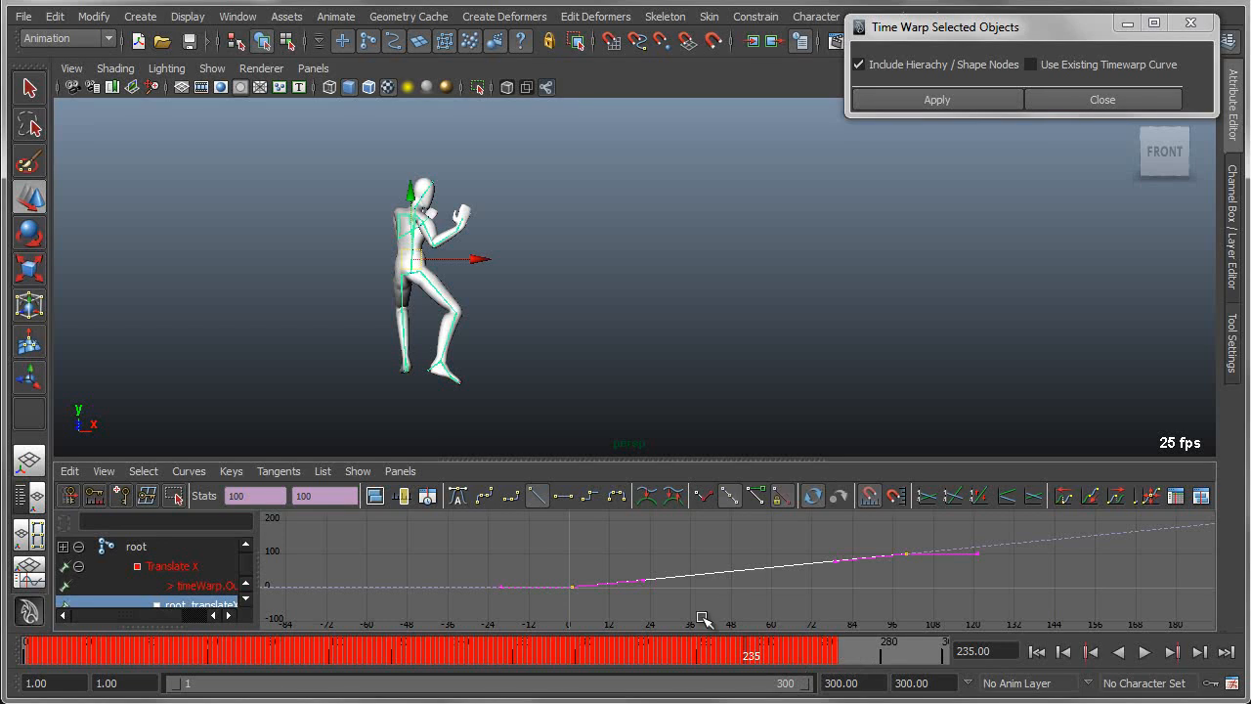
pyautogui.moveTo(748, 586); pyautogui.dragTo(913, 599)
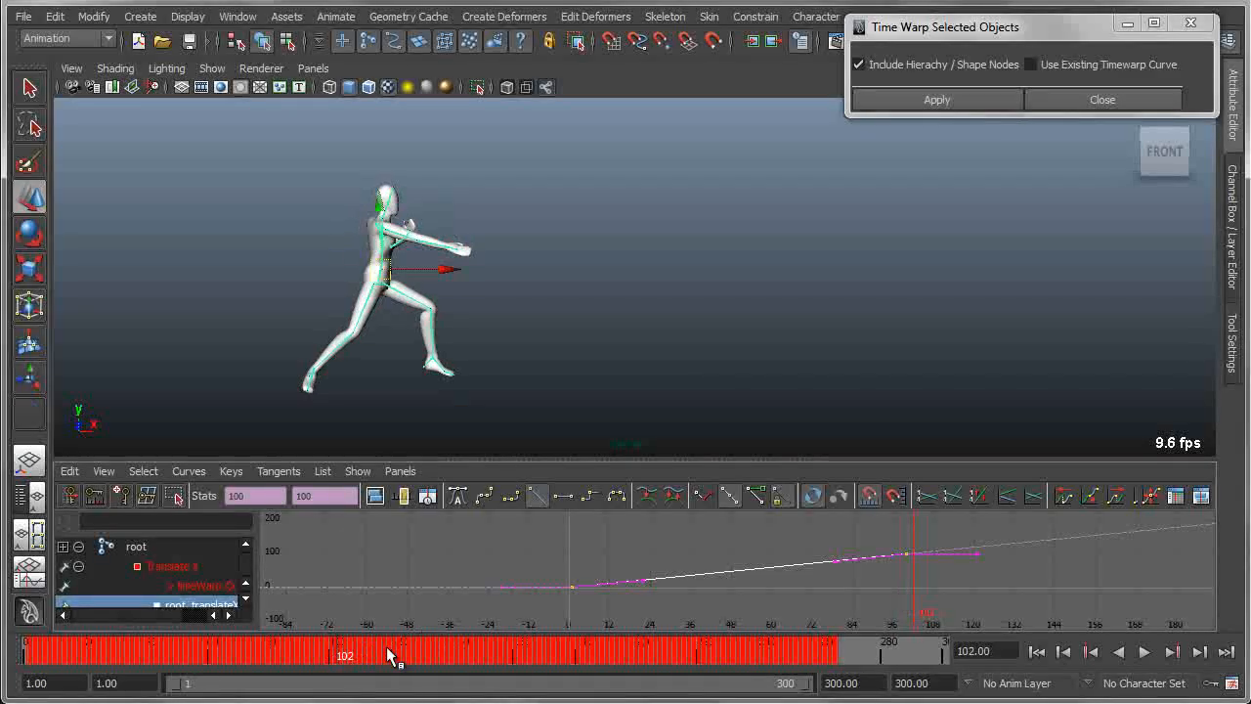
pyautogui.moveTo(390, 655); pyautogui.dragTo(869, 657)
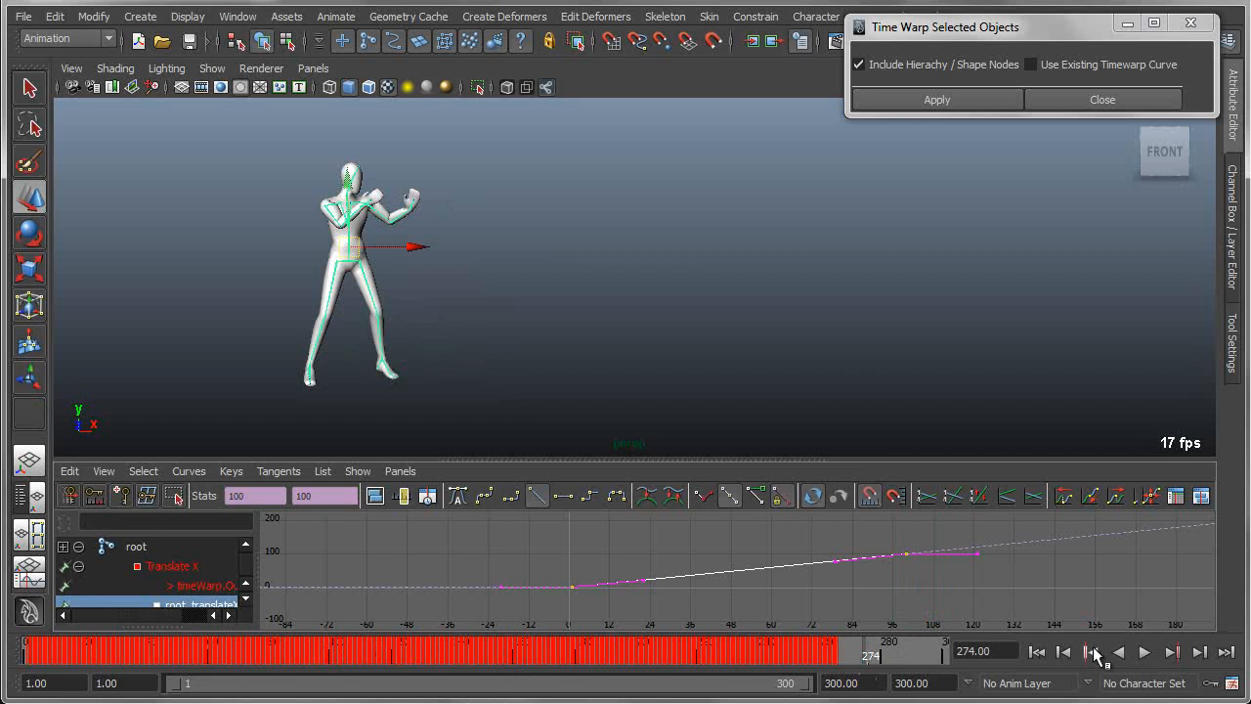
pyautogui.click(1091, 652)
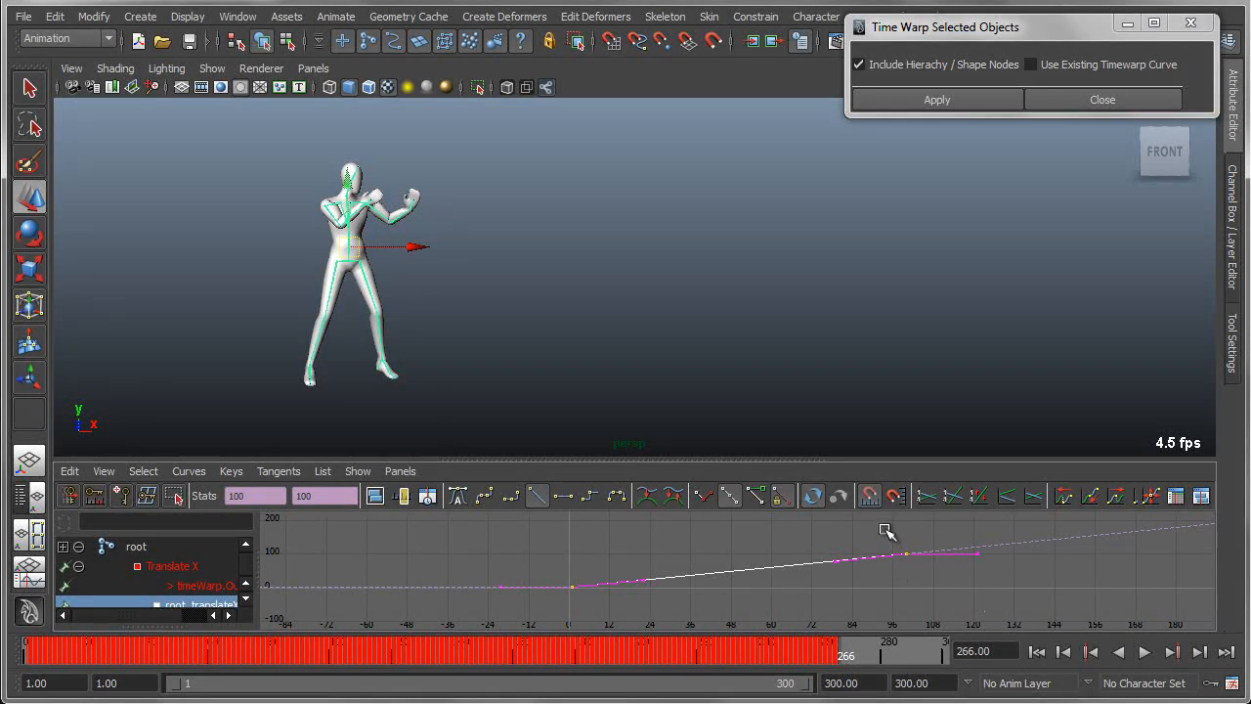
# - Move the last key of the time warp curve to frame 286 with value 286 and frame the whole curve
pyautogui.moveTo(884, 531); pyautogui.dragTo(929, 580)
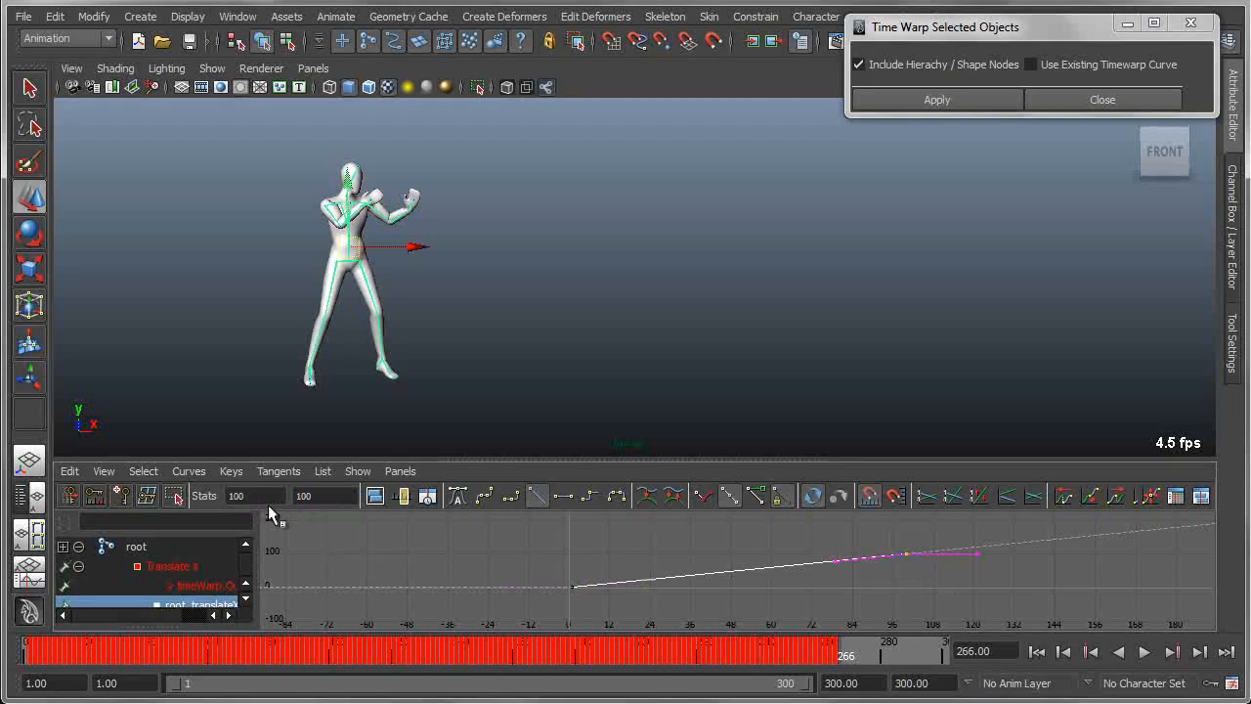
pyautogui.moveTo(269, 497); pyautogui.dragTo(125, 500)
pyautogui.write('286')
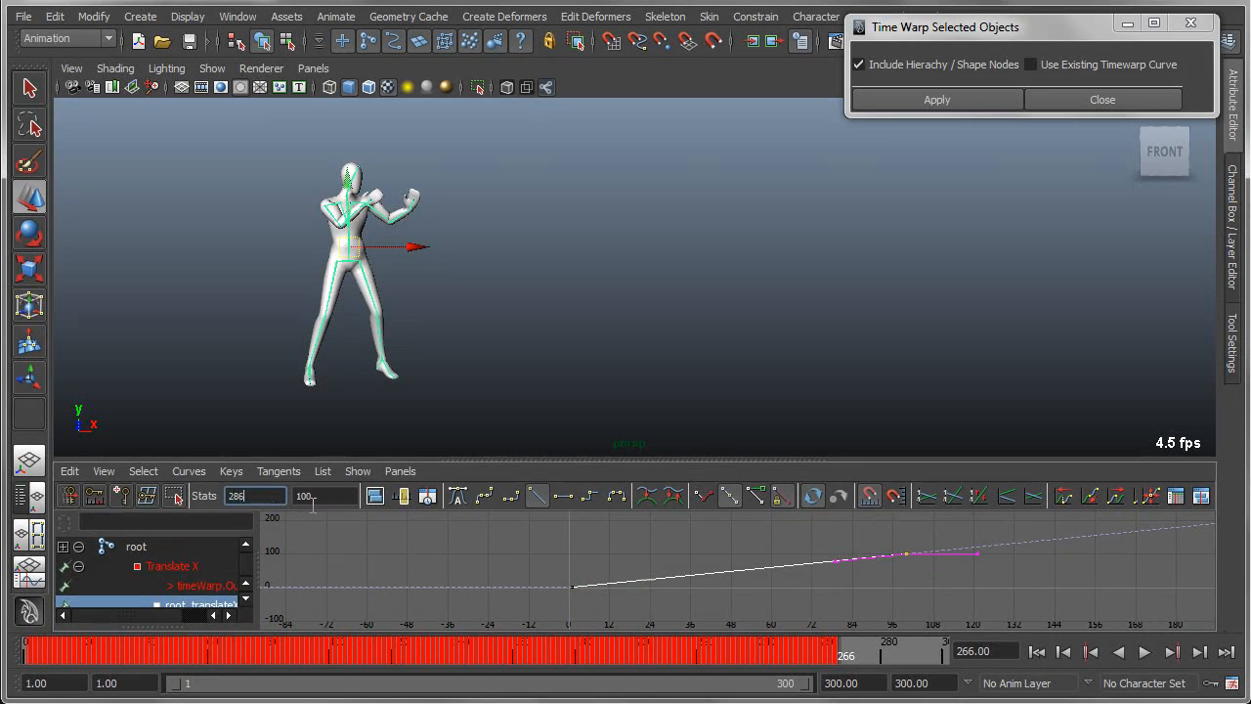
pyautogui.press('Tab')
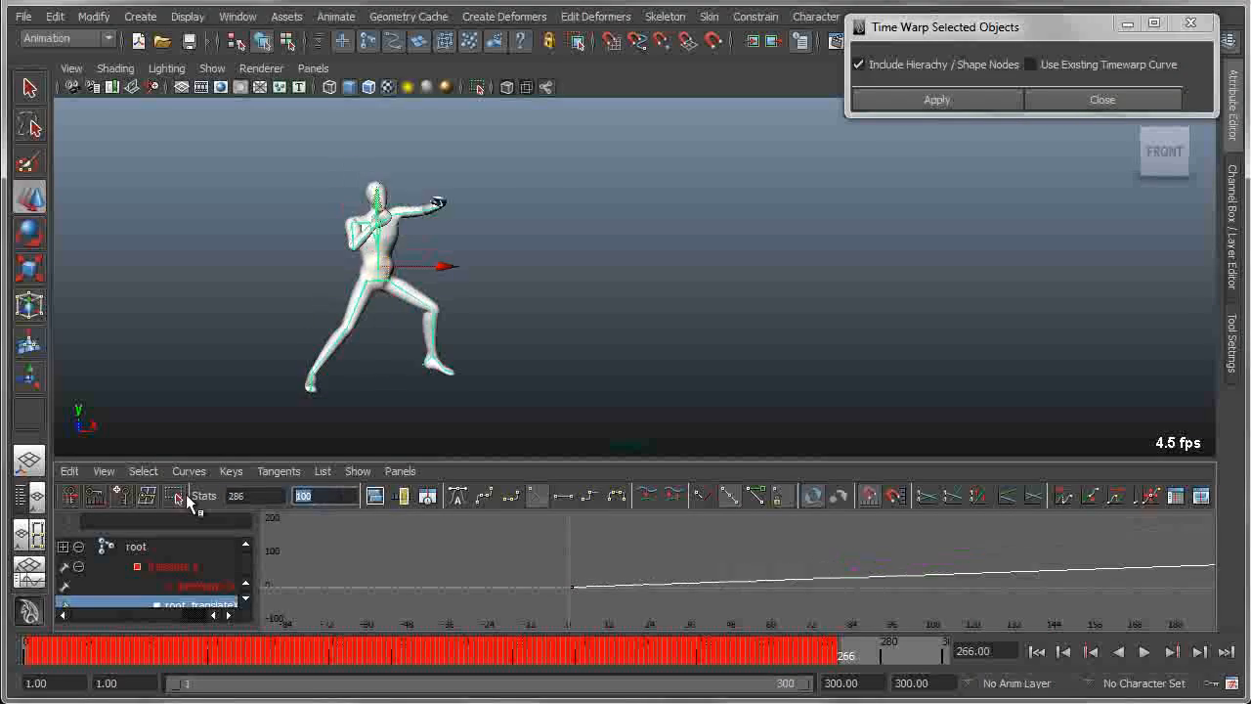
pyautogui.write('286')
pyautogui.press('Return')
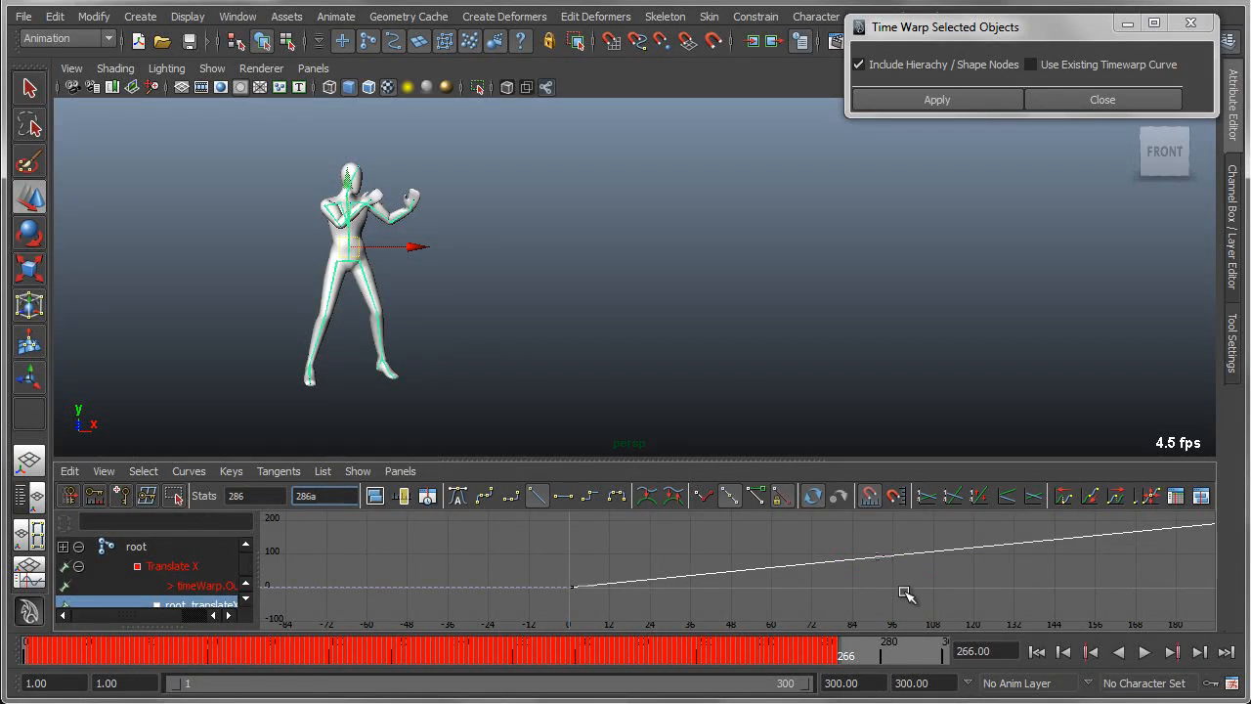
pyautogui.scroll(-5, 967, 597)
pyautogui.press('a')
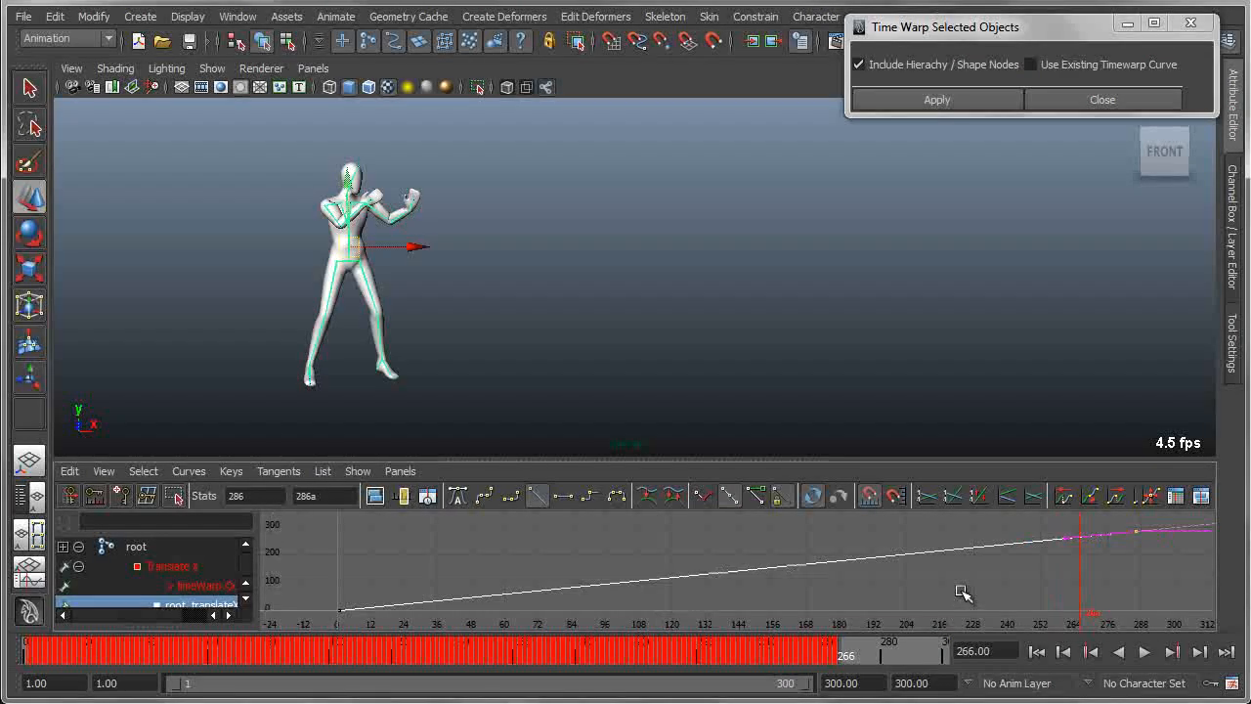
pyautogui.click(962, 592)
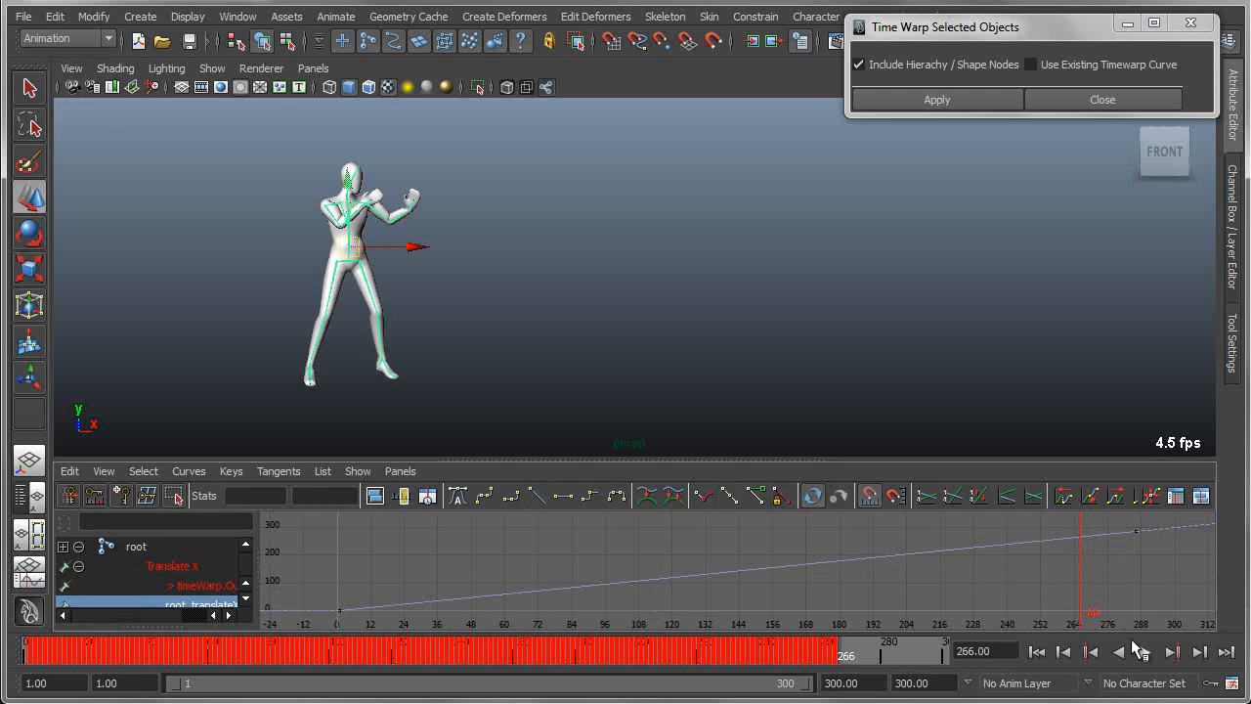
# - Play the character's motion from frame 1, scrub back to the beginning and replay the opening punches
pyautogui.click(1034, 652)
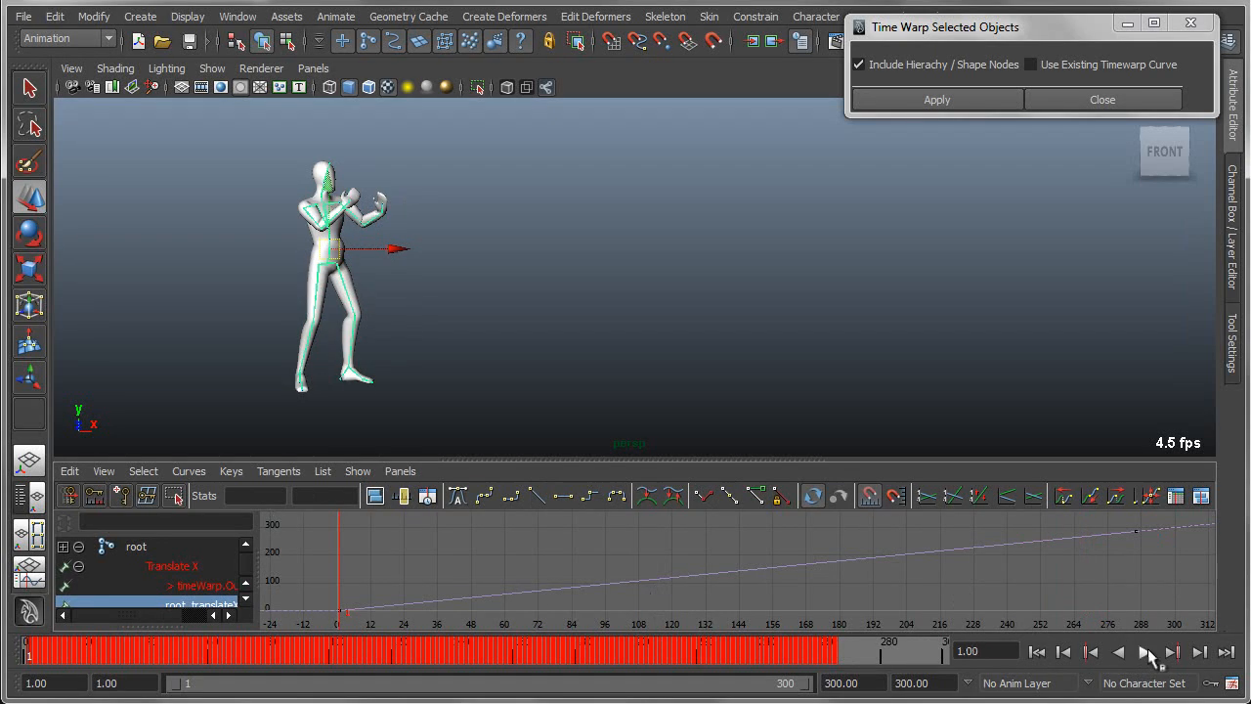
pyautogui.click(1146, 651)
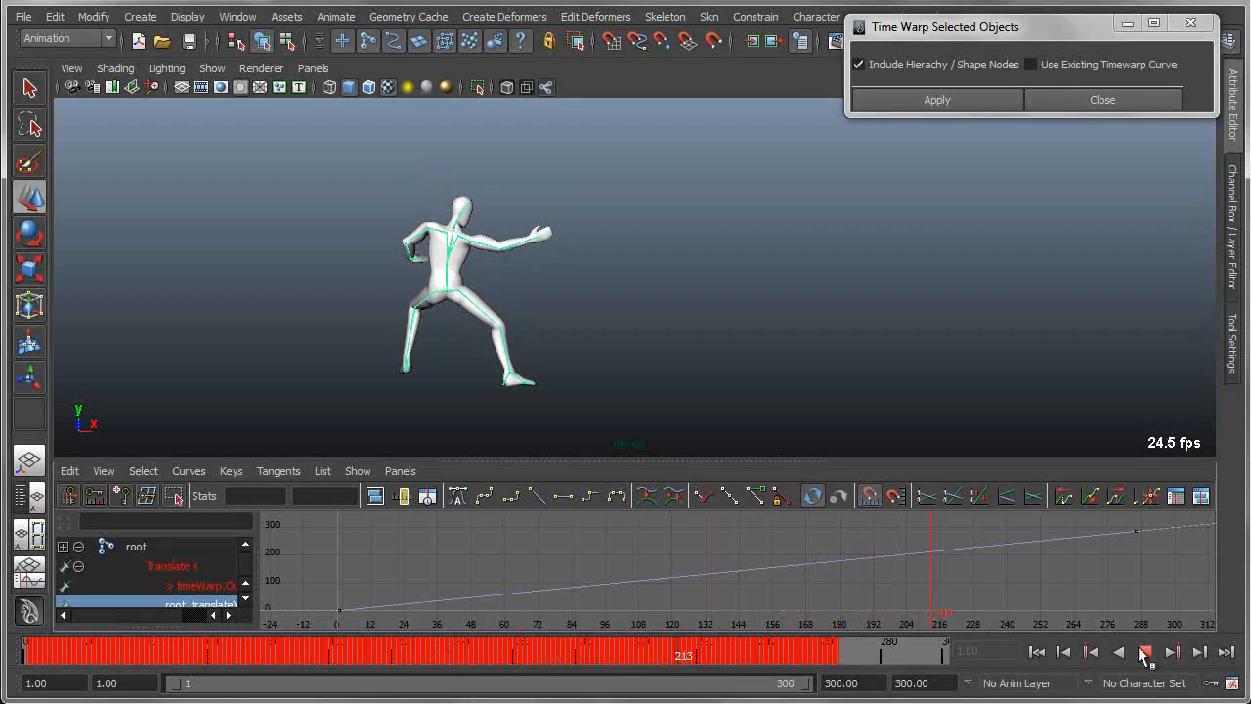
pyautogui.click(1148, 653)
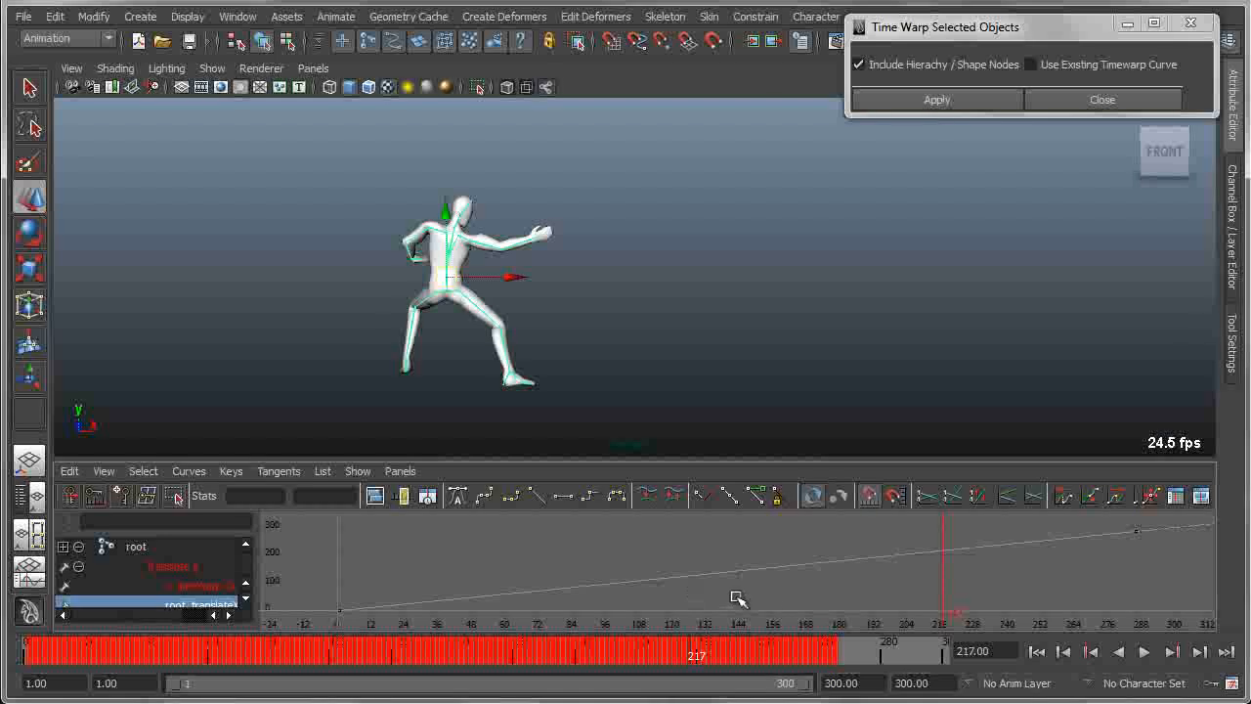
pyautogui.moveTo(758, 602); pyautogui.dragTo(351, 625)
pyautogui.press('w')
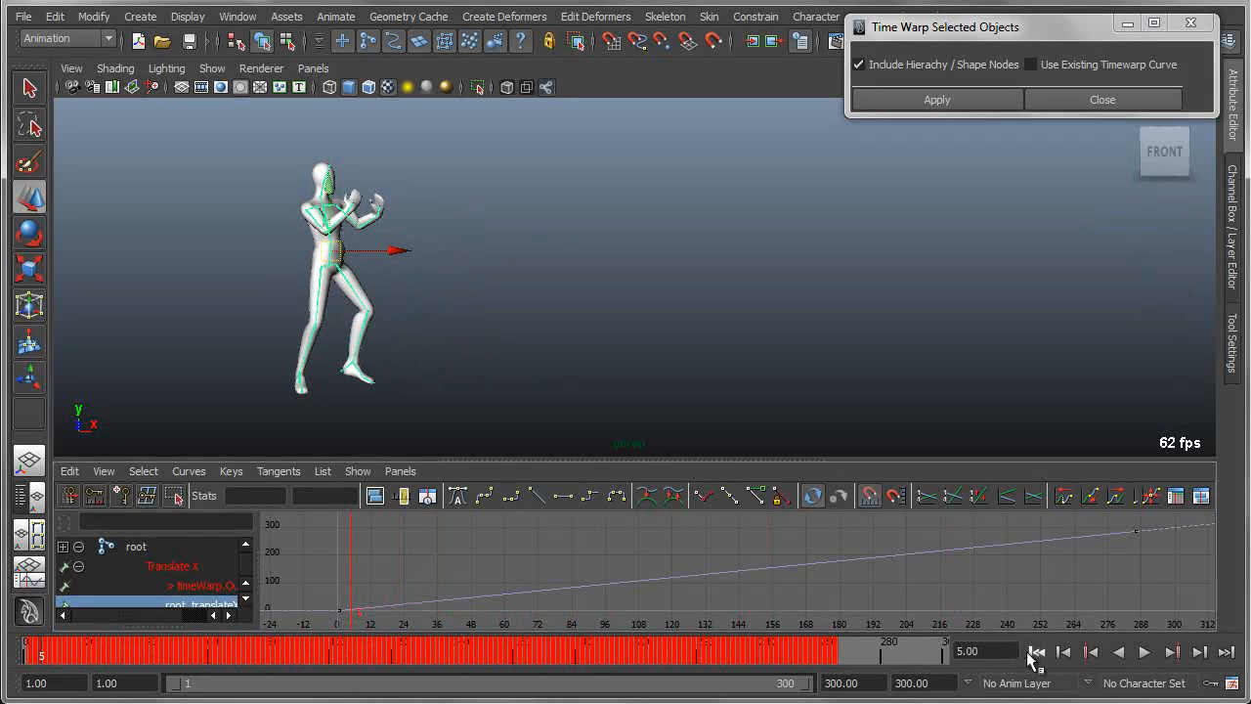
pyautogui.click(1145, 652)
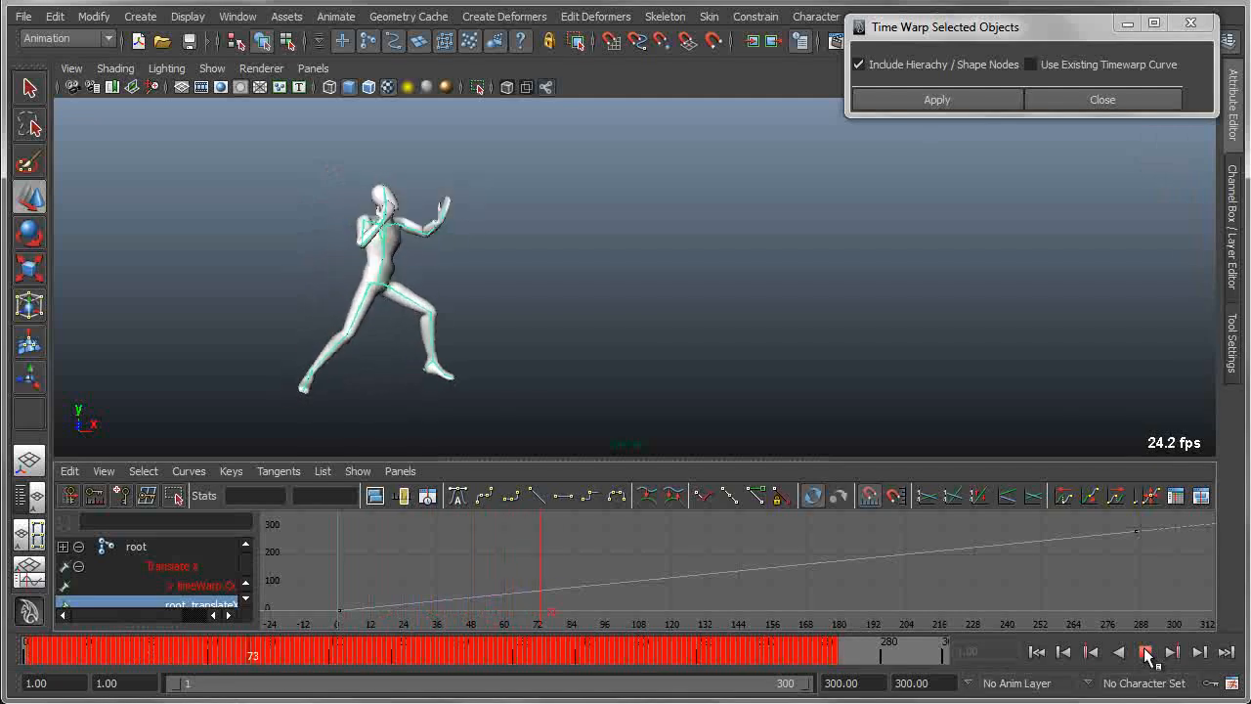
pyautogui.click(1147, 651)
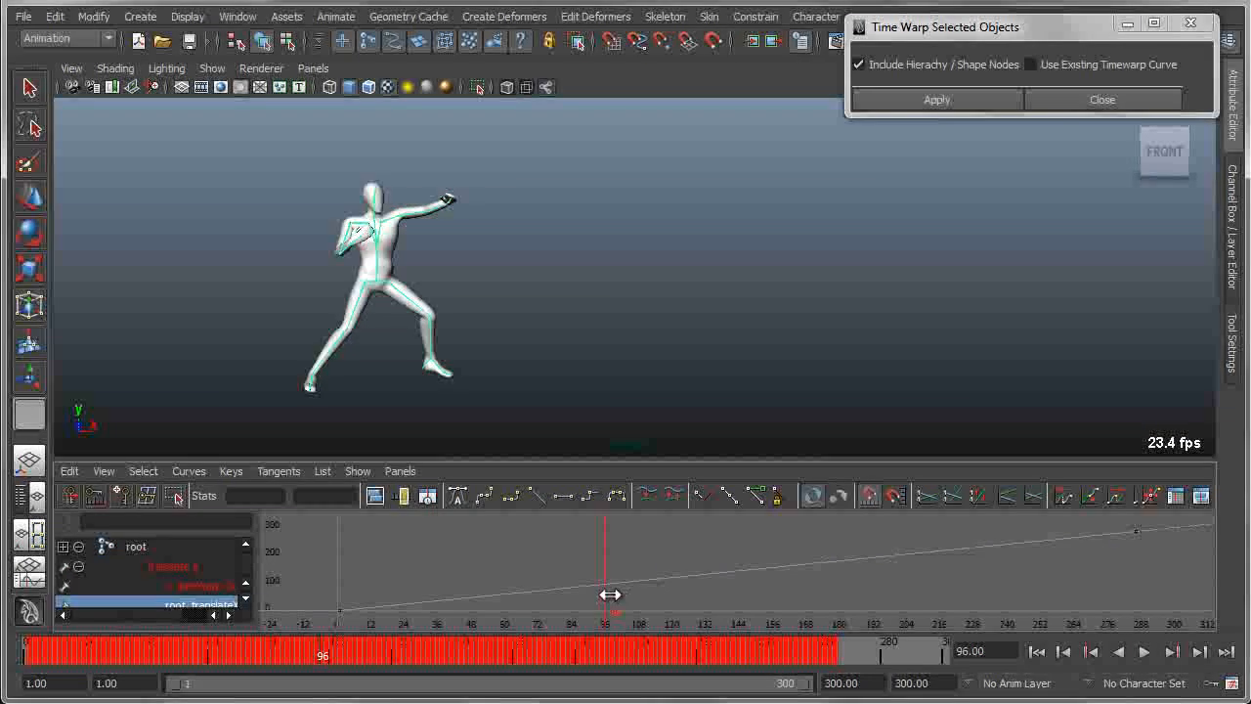
# - Scrub back to frame 14, where the first punch begins, and insert a key on the time warp curve there
pyautogui.click(447, 601)
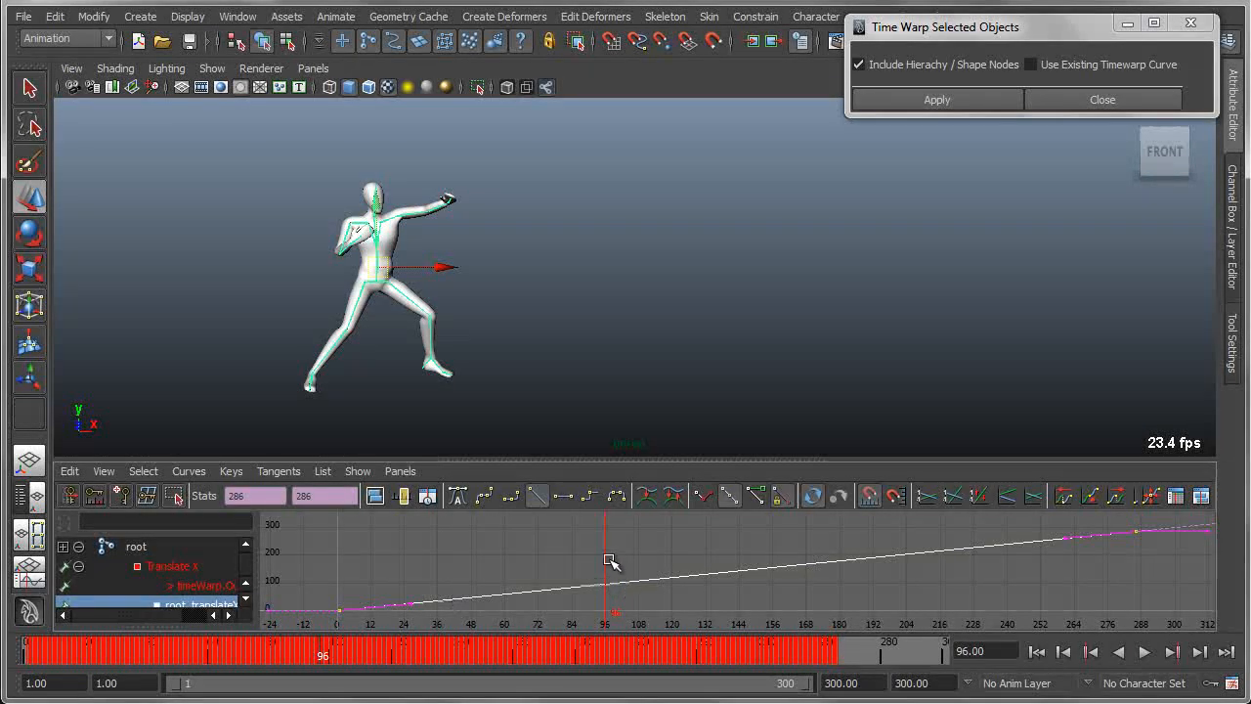
pyautogui.moveTo(612, 563)
pyautogui.mouseDown()
pyautogui.moveTo(629, 558)
pyautogui.moveTo(376, 565)
pyautogui.mouseUp()
pyautogui.press('w')
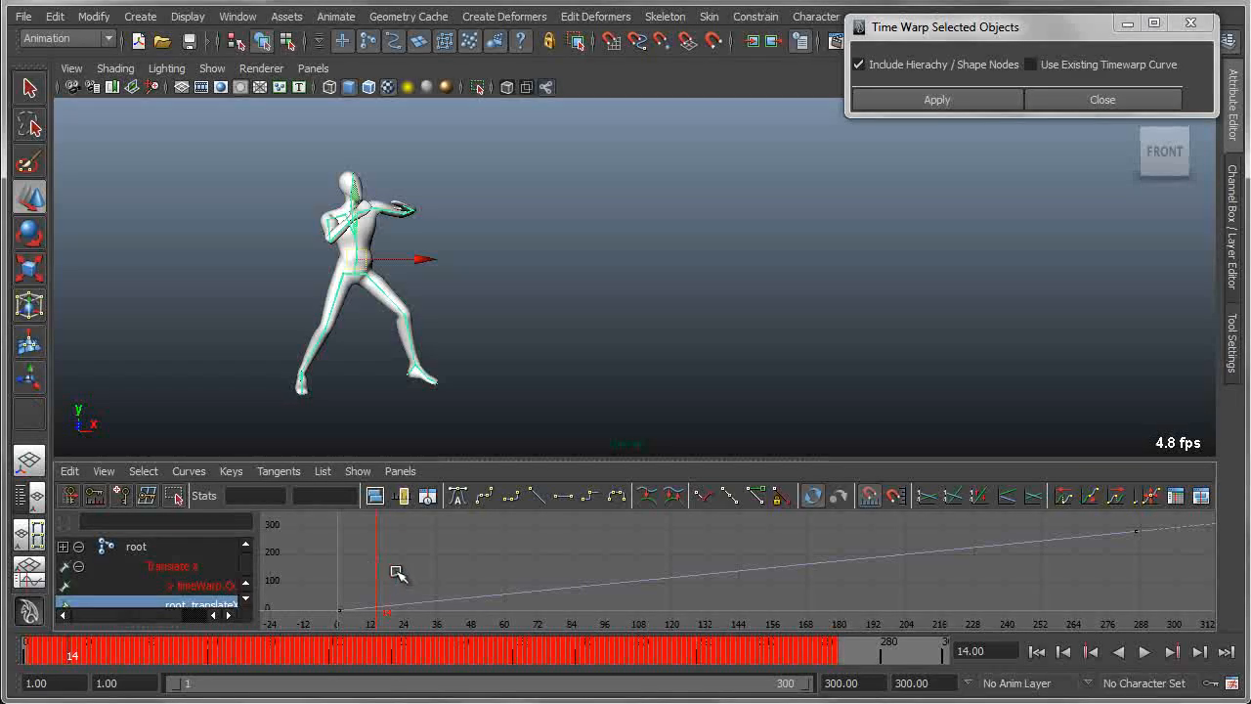
pyautogui.keyDown('alt'); pyautogui.moveTo(394, 573); pyautogui.dragTo(579, 541, button='middle'); pyautogui.keyUp('alt')
pyautogui.keyDown('alt'); pyautogui.moveTo(606, 551); pyautogui.dragTo(602, 570, button='right'); pyautogui.keyUp('alt')
pyautogui.keyDown('alt'); pyautogui.moveTo(602, 570); pyautogui.dragTo(864, 569, button='middle'); pyautogui.keyUp('alt')
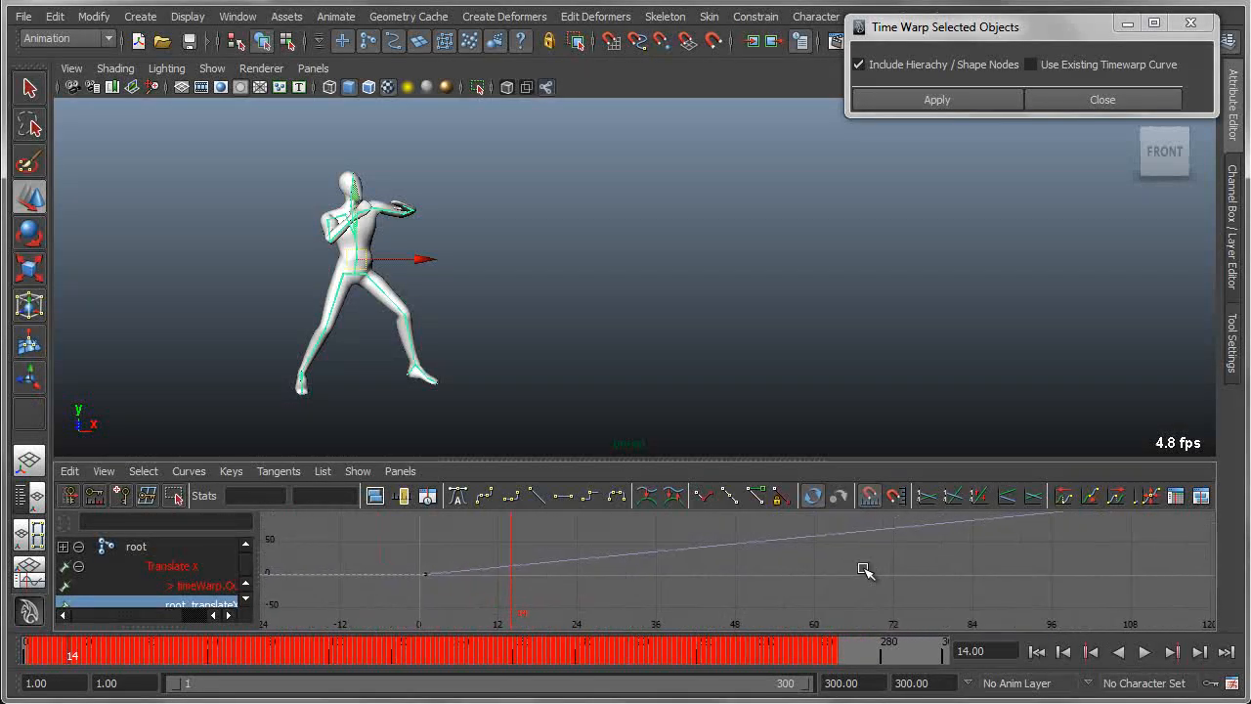
pyautogui.click(120, 495)
pyautogui.click(510, 565)
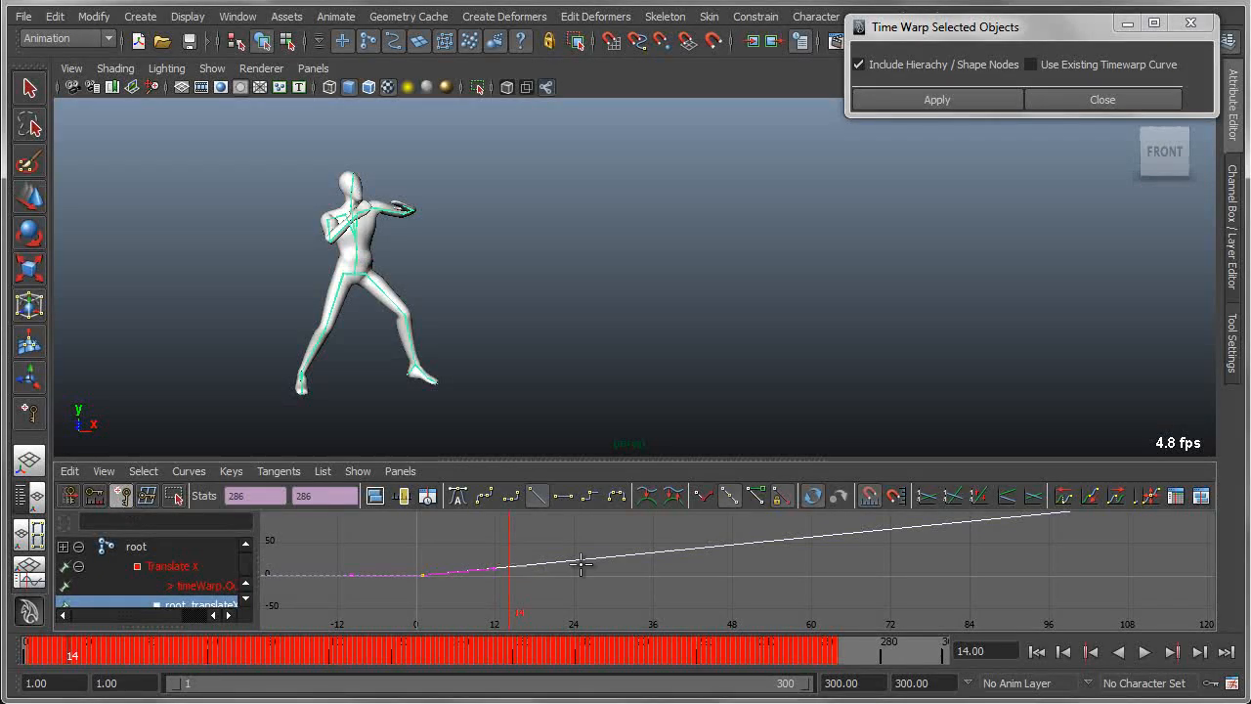
pyautogui.click(510, 565)
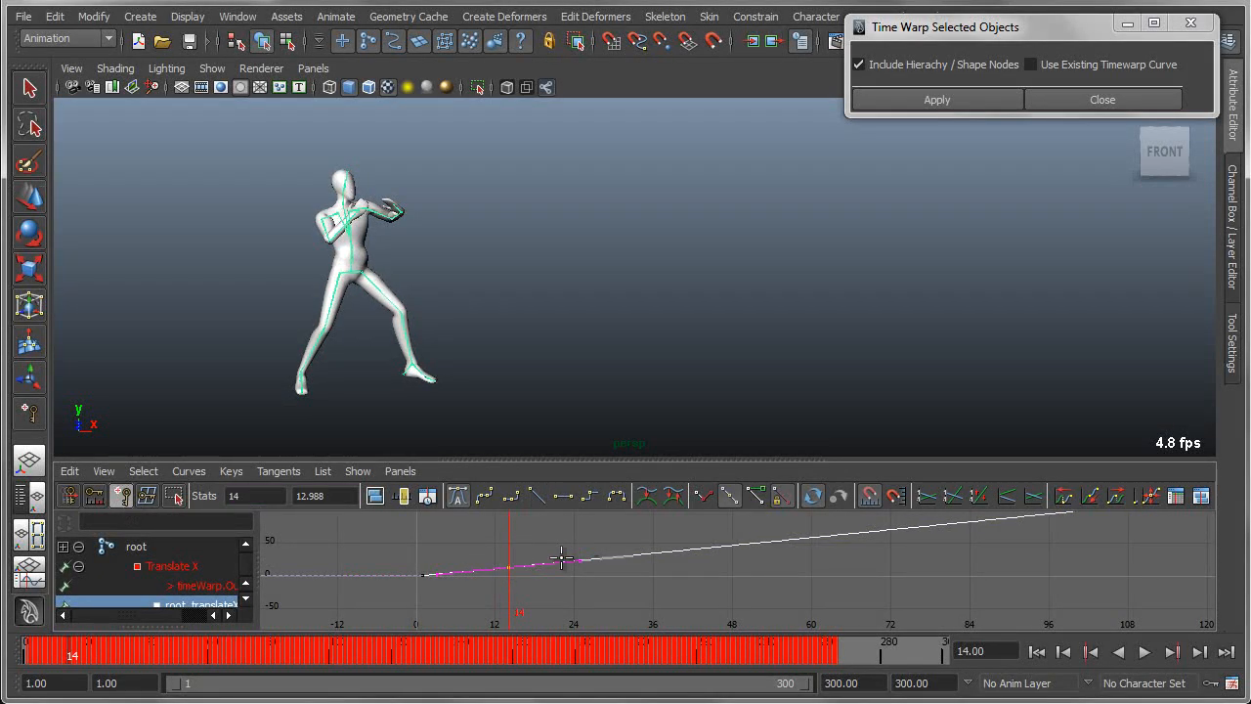
pyautogui.click(586, 559)
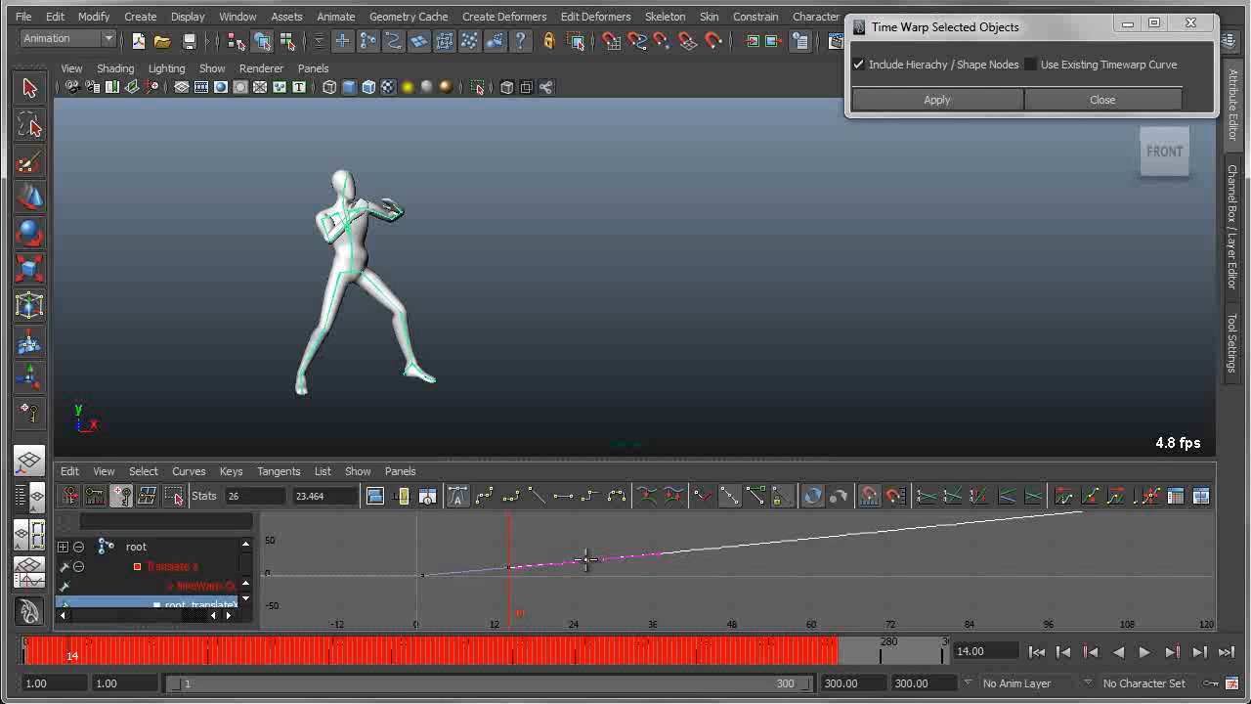
pyautogui.click(687, 582)
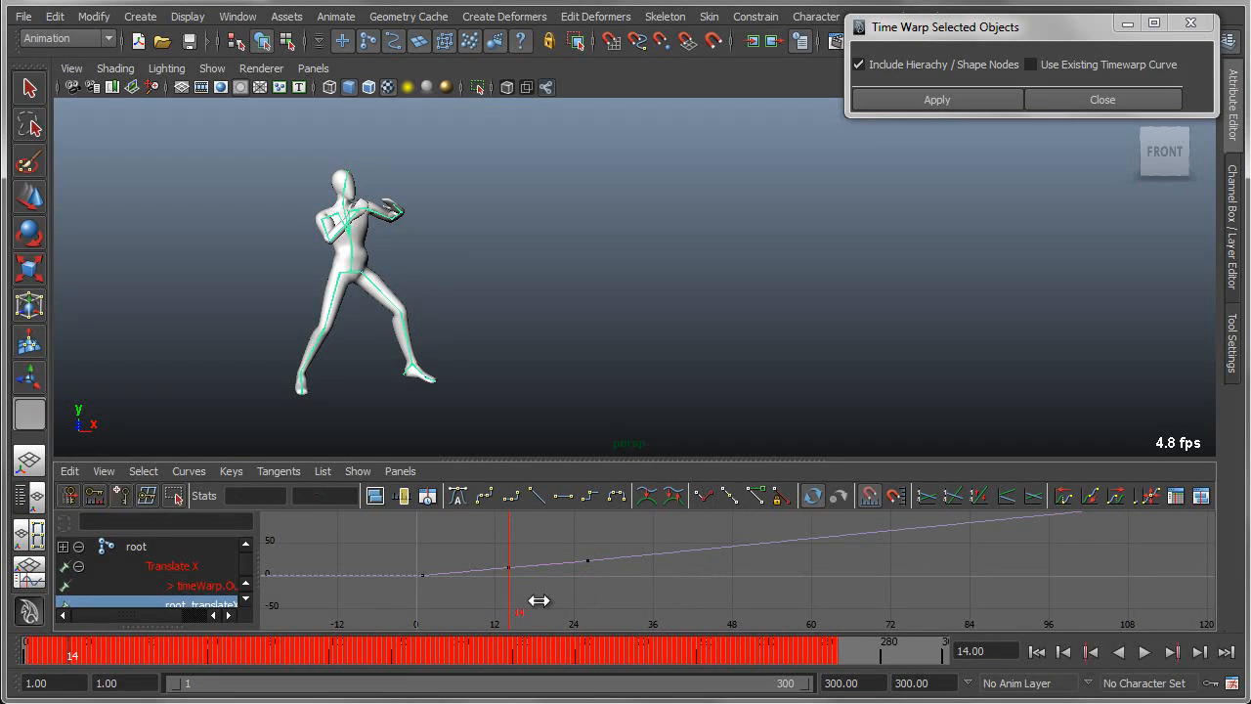
pyautogui.moveTo(537, 589)
pyautogui.mouseDown()
pyautogui.moveTo(502, 591)
pyautogui.moveTo(743, 581)
pyautogui.moveTo(661, 580)
pyautogui.mouseUp()
pyautogui.press('i')
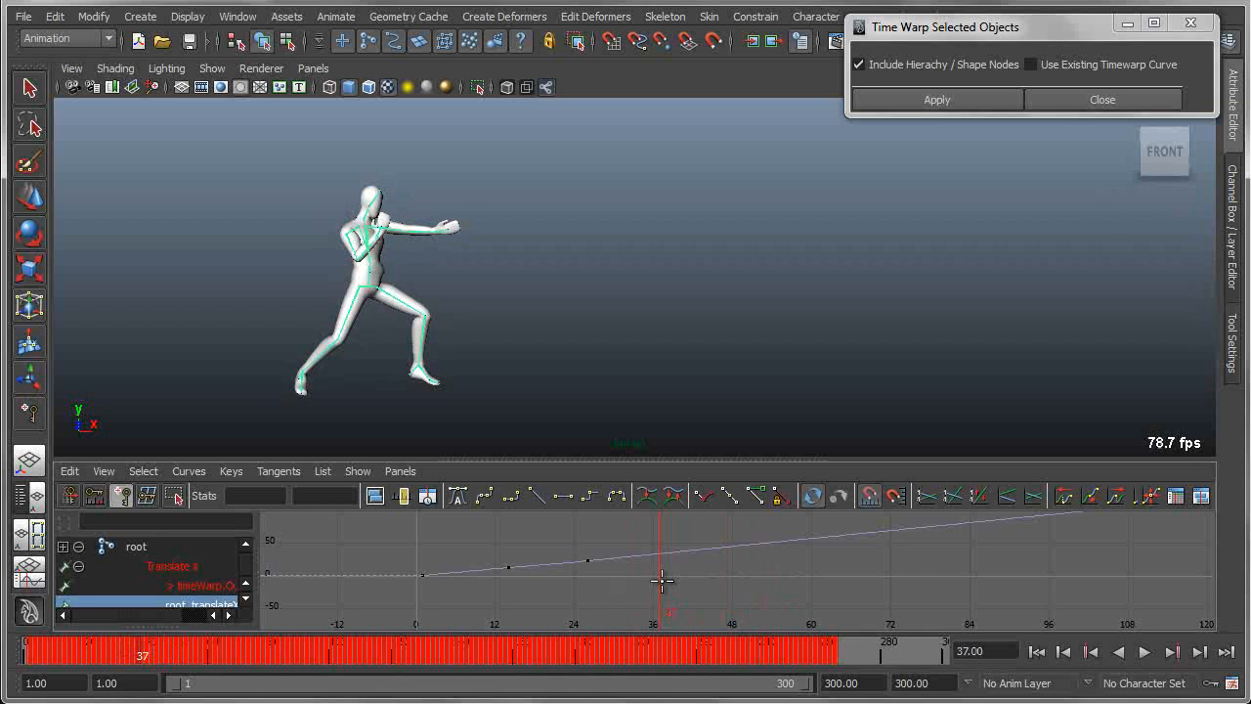
pyautogui.hotkey('ctrl', 'z')
pyautogui.hotkey('ctrl', 'z')
pyautogui.hotkey('ctrl', 'z')
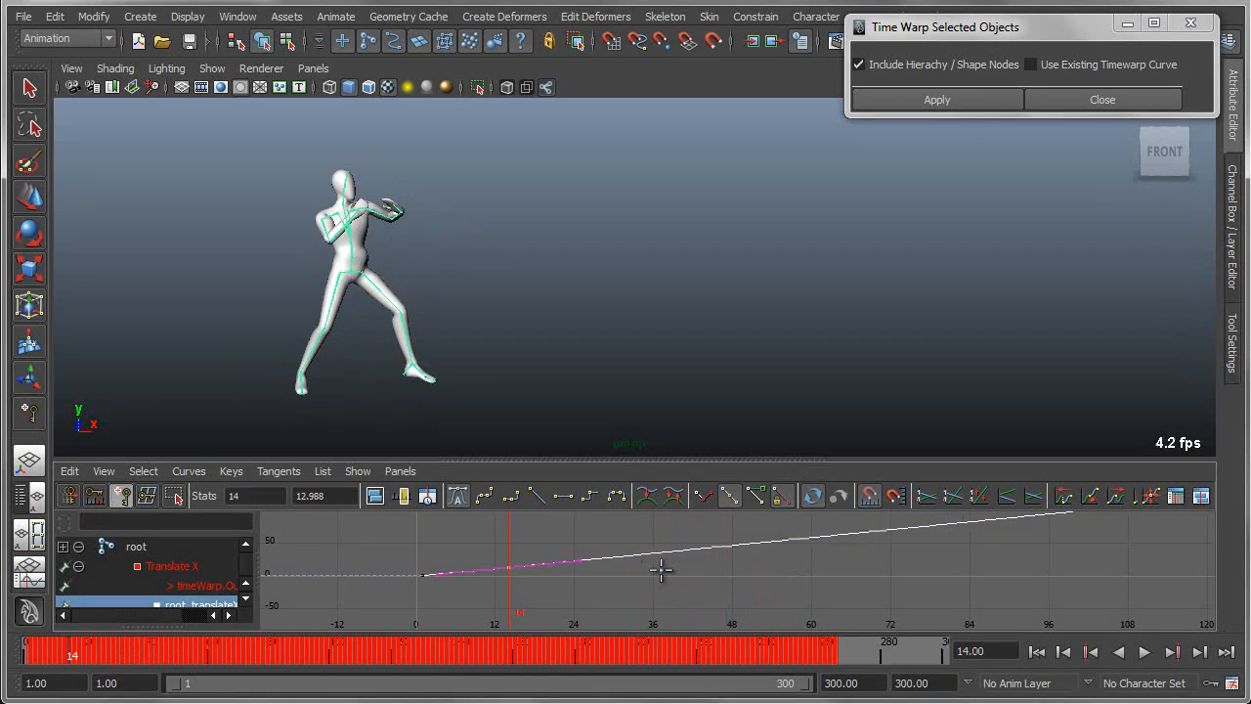
# - Scrub to frame 58 and insert a key on the time warp curve at that frame
pyautogui.moveTo(622, 586)
pyautogui.mouseDown()
pyautogui.moveTo(577, 592)
pyautogui.moveTo(796, 572)
pyautogui.mouseUp()
pyautogui.press('i')
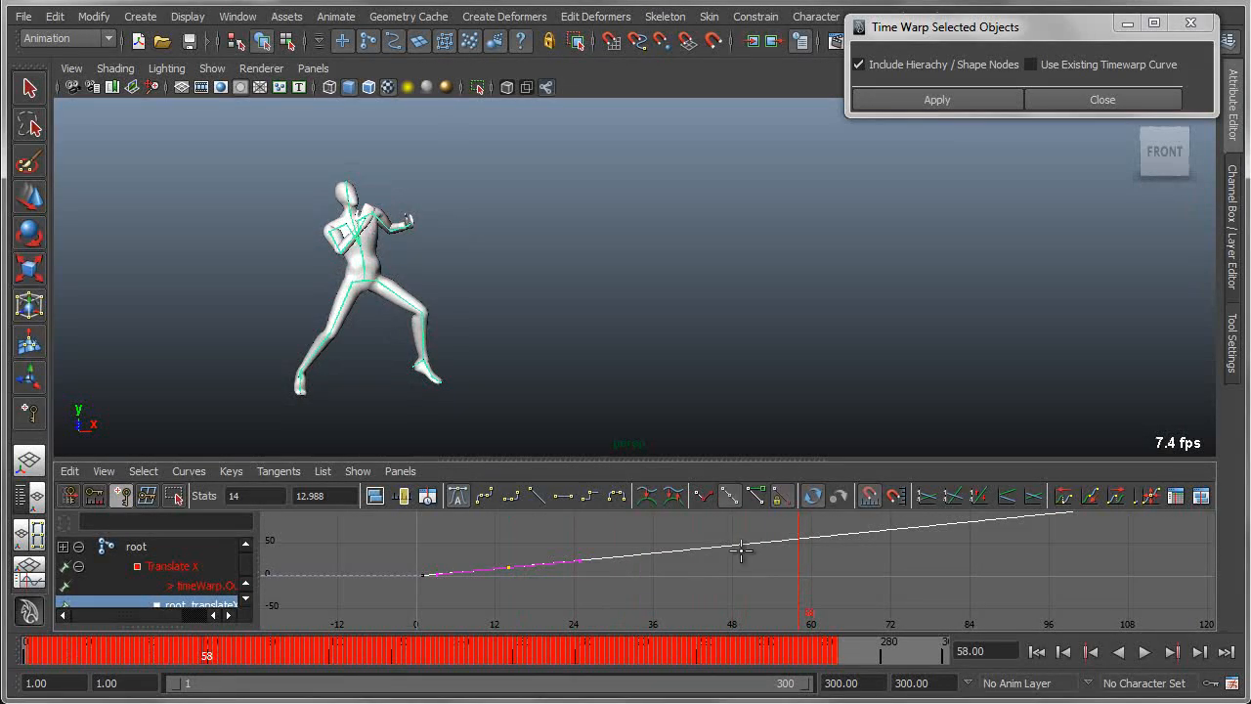
pyautogui.moveTo(798, 535); pyautogui.dragTo(799, 540, button='middle')
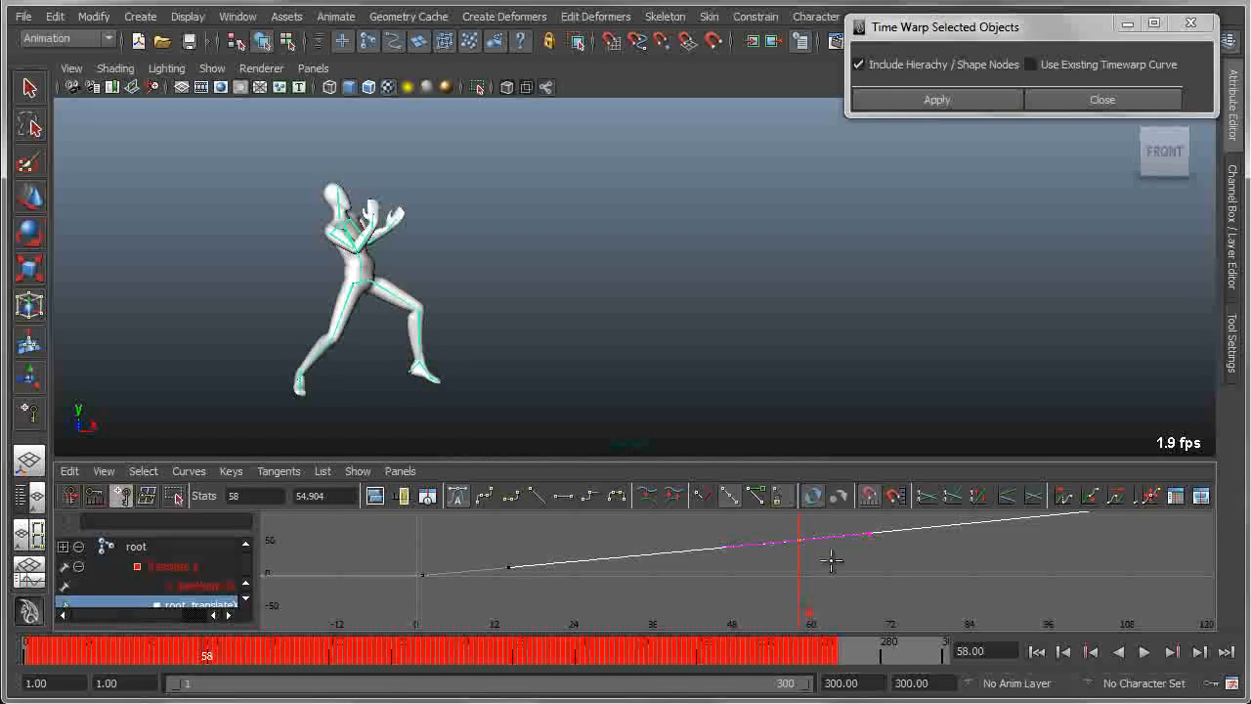
# - Select the last two keys of the time warp curve and shift them earlier together, placing the final key at frame 255
pyautogui.keyDown('alt'); pyautogui.moveTo(897, 561); pyautogui.dragTo(757, 600, button='middle'); pyautogui.keyUp('alt')
pyautogui.keyDown('alt'); pyautogui.moveTo(757, 600); pyautogui.dragTo(672, 597, button='right'); pyautogui.keyUp('alt')
pyautogui.keyDown('alt'); pyautogui.moveTo(773, 579); pyautogui.dragTo(735, 582, button='middle'); pyautogui.keyUp('alt')
pyautogui.press('q')
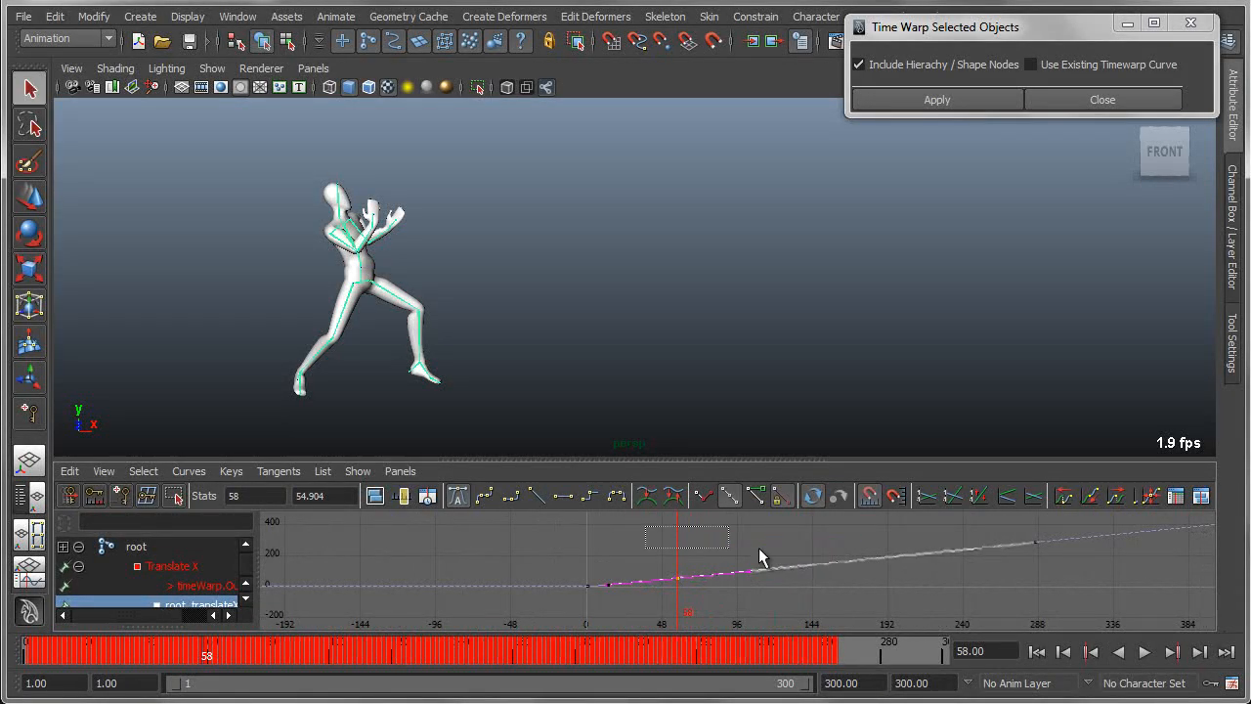
pyautogui.moveTo(758, 547); pyautogui.dragTo(1069, 591)
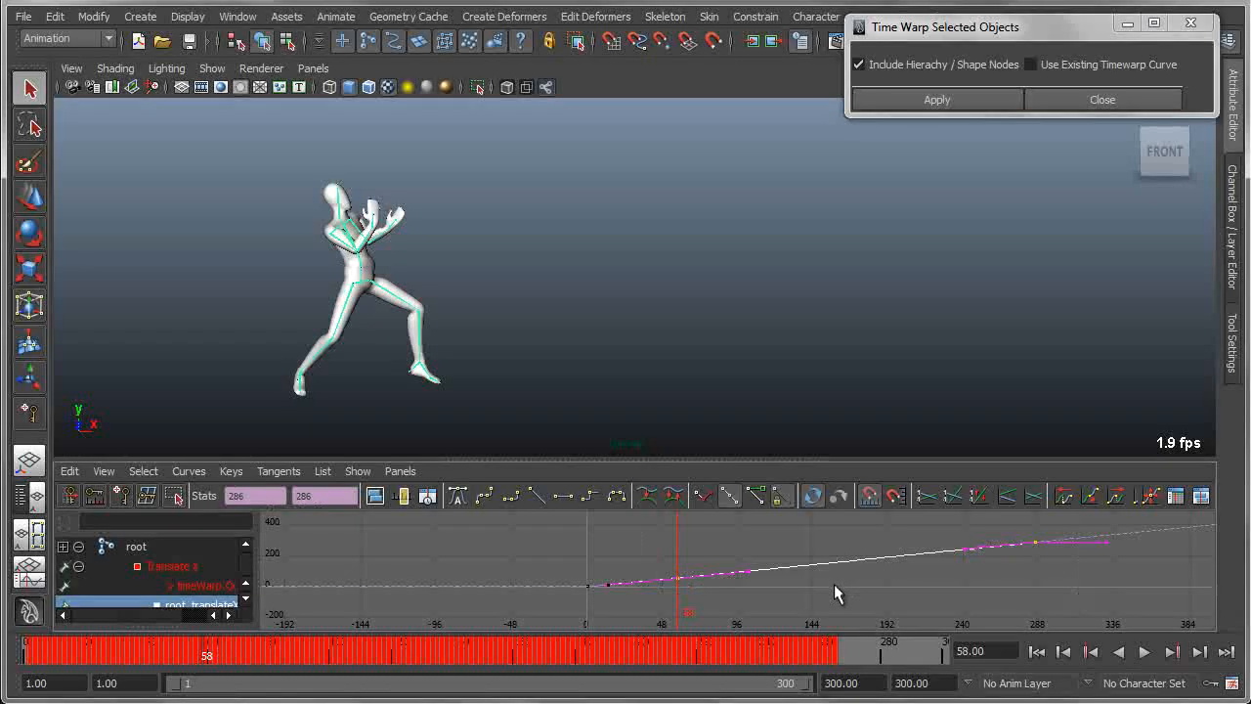
pyautogui.press('w')
pyautogui.moveTo(846, 589); pyautogui.dragTo(811, 590, button='middle')
pyautogui.keyDown('alt'); pyautogui.moveTo(462, 590); pyautogui.dragTo(444, 577, button='middle'); pyautogui.keyUp('alt')
pyautogui.keyDown('alt'); pyautogui.moveTo(445, 577); pyautogui.dragTo(494, 589, button='right'); pyautogui.keyUp('alt')
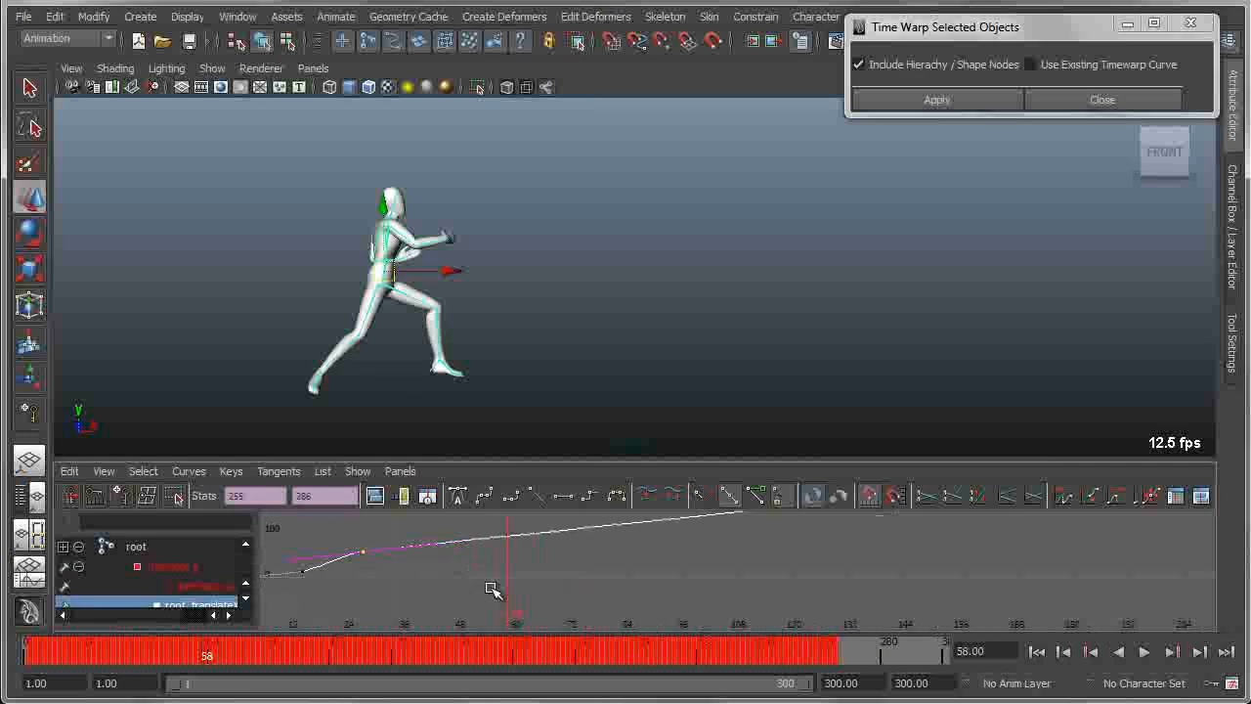
pyautogui.keyDown('alt'); pyautogui.moveTo(504, 583); pyautogui.dragTo(629, 597, button='middle'); pyautogui.keyUp('alt')
pyautogui.keyDown('alt'); pyautogui.moveTo(628, 597); pyautogui.dragTo(604, 603, button='right'); pyautogui.keyUp('alt')
pyautogui.keyDown('alt'); pyautogui.moveTo(604, 603); pyautogui.dragTo(523, 610, button='middle'); pyautogui.keyUp('alt')
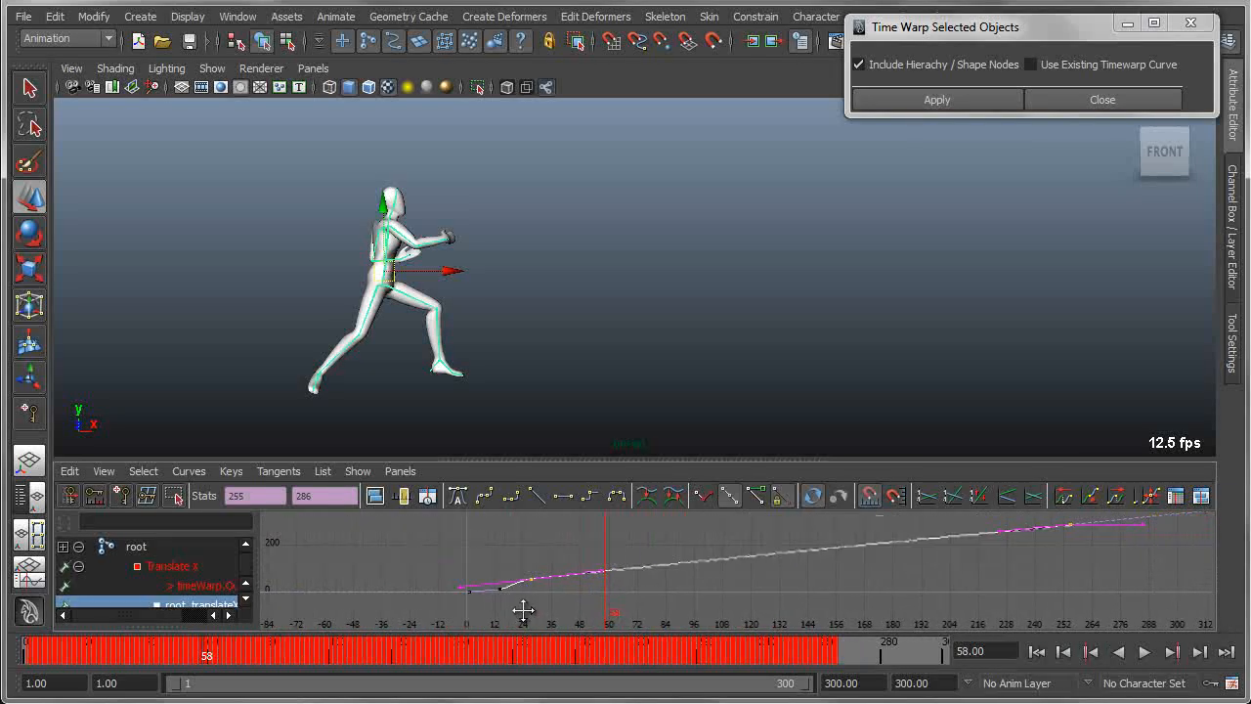
pyautogui.click(945, 606)
# - Play the character's motion from frame 1 to check the sped-up opening punches
pyautogui.click(1038, 653)
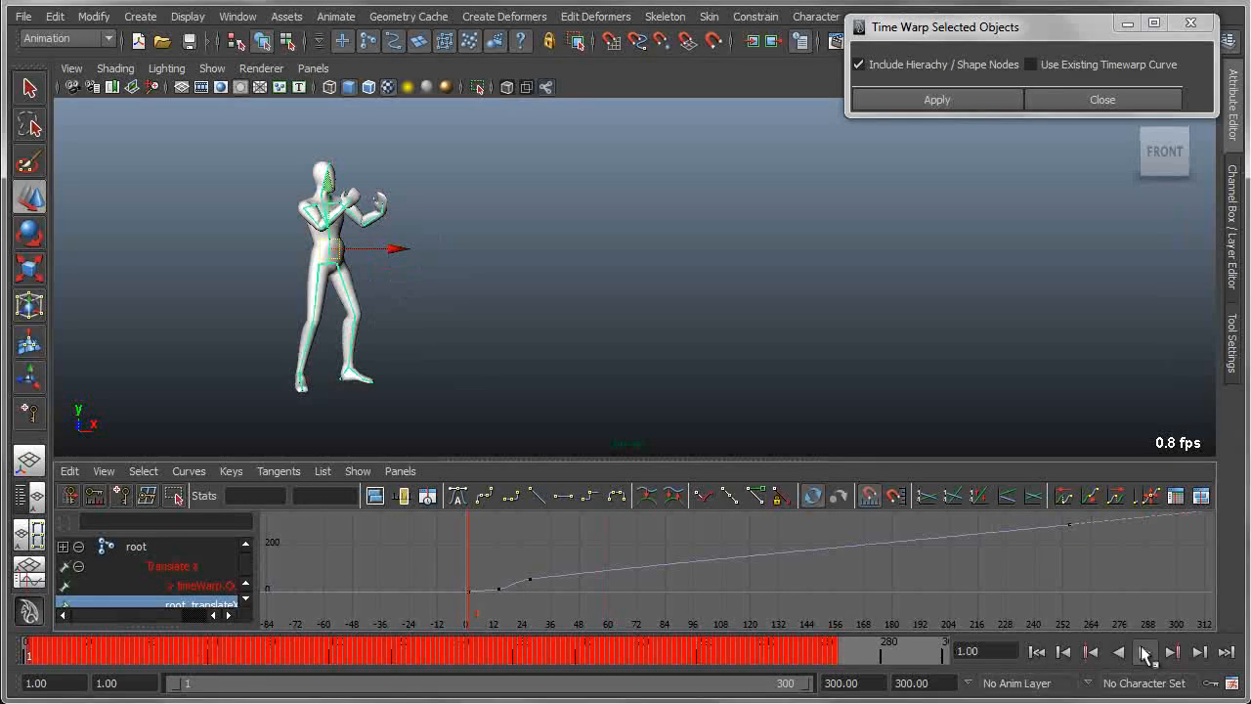
pyautogui.click(1144, 652)
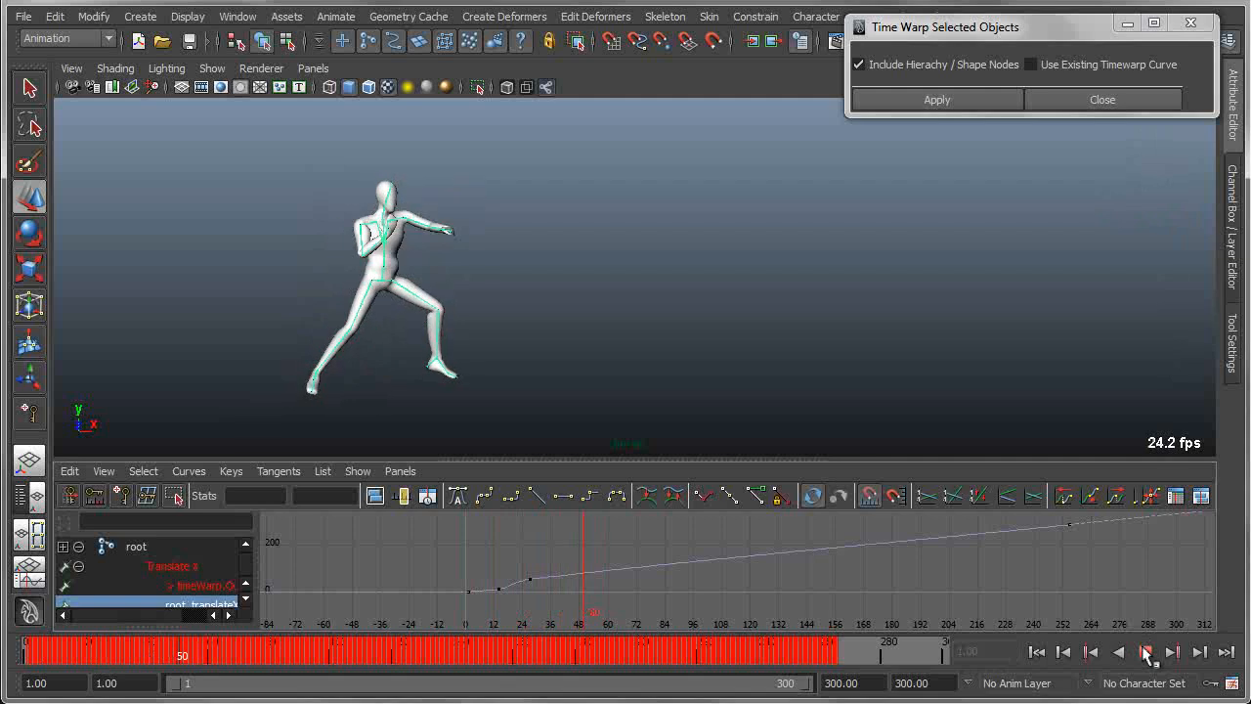
pyautogui.click(1147, 653)
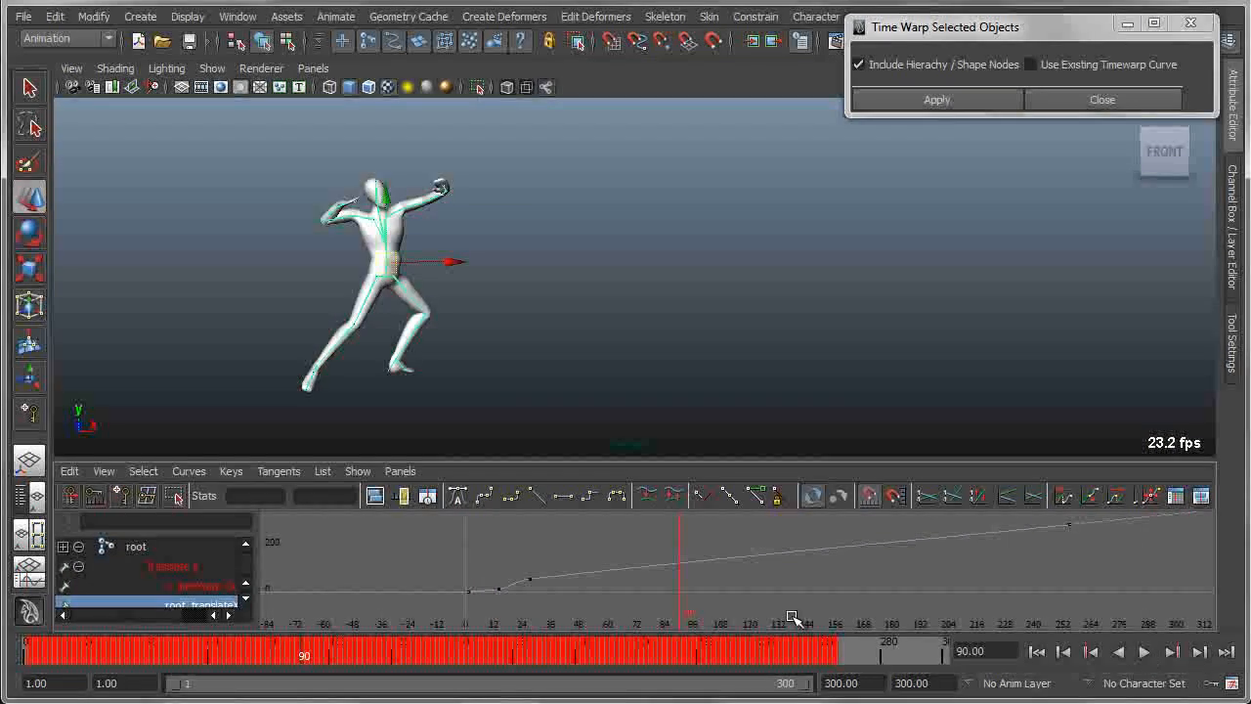
# - Move the second key of the time warp curve to frame 13 and replay the motion from frame 1
pyautogui.moveTo(486, 584); pyautogui.dragTo(515, 615)
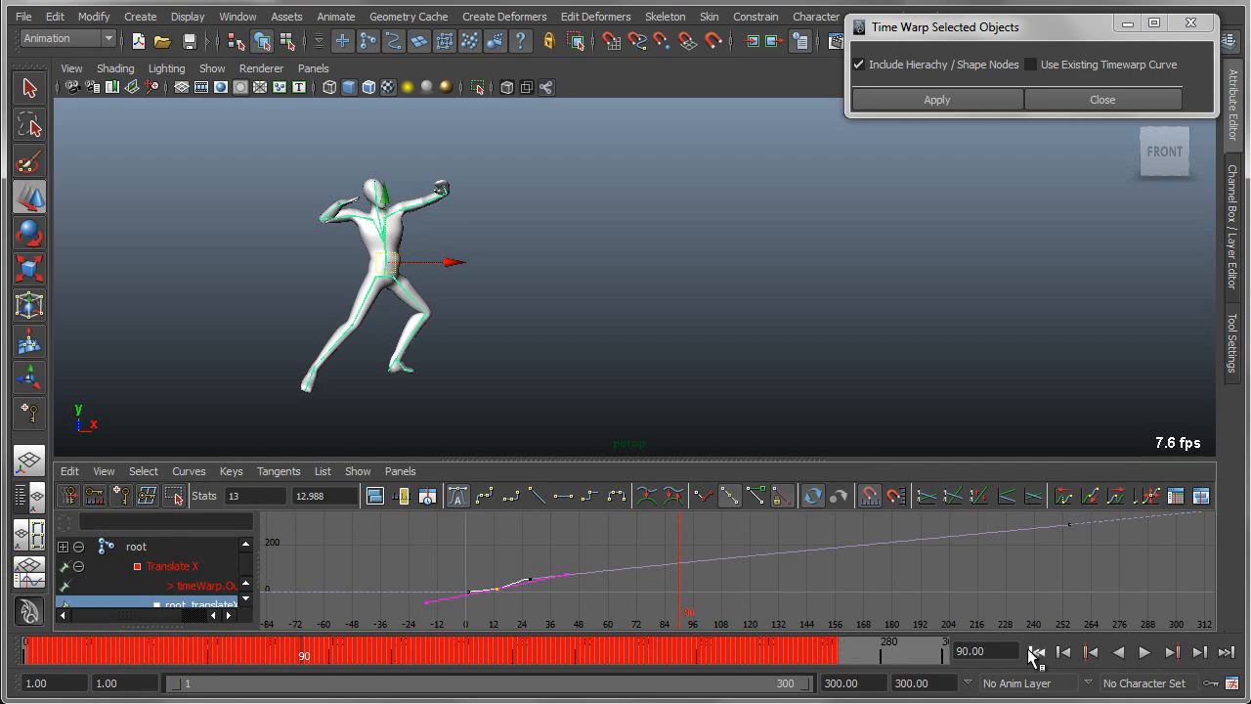
pyautogui.click(1038, 653)
pyautogui.click(1145, 653)
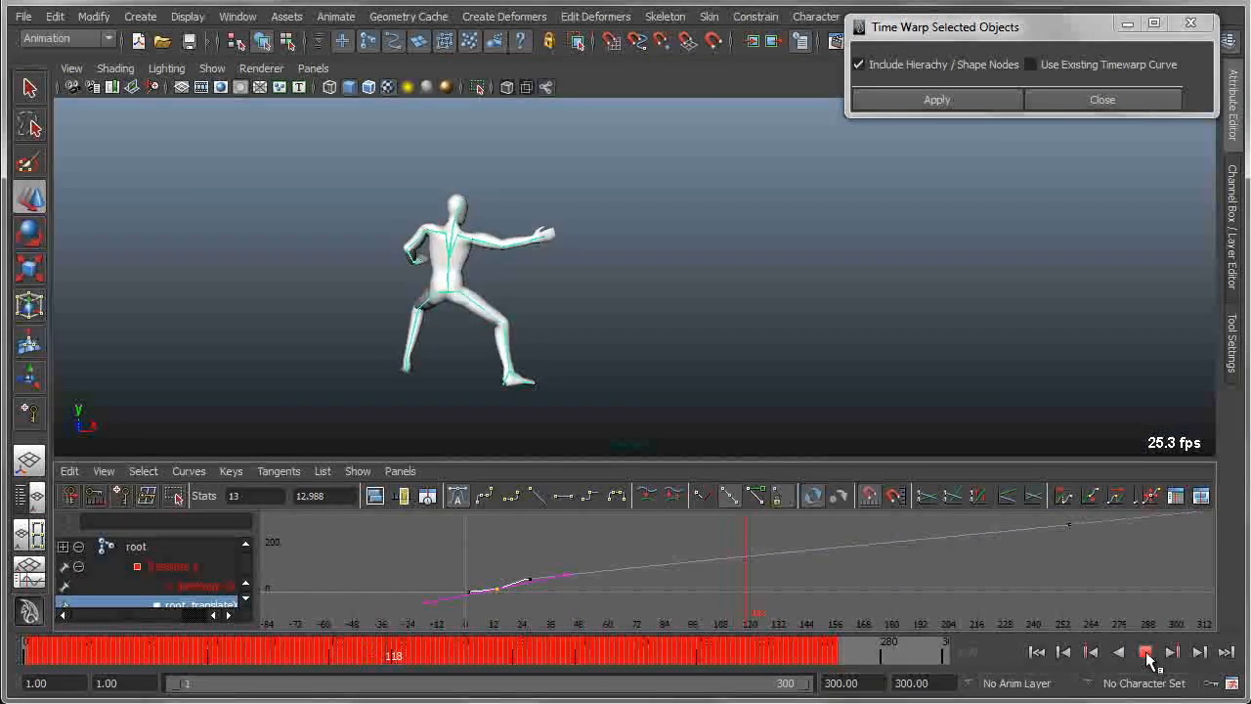
pyautogui.click(1145, 653)
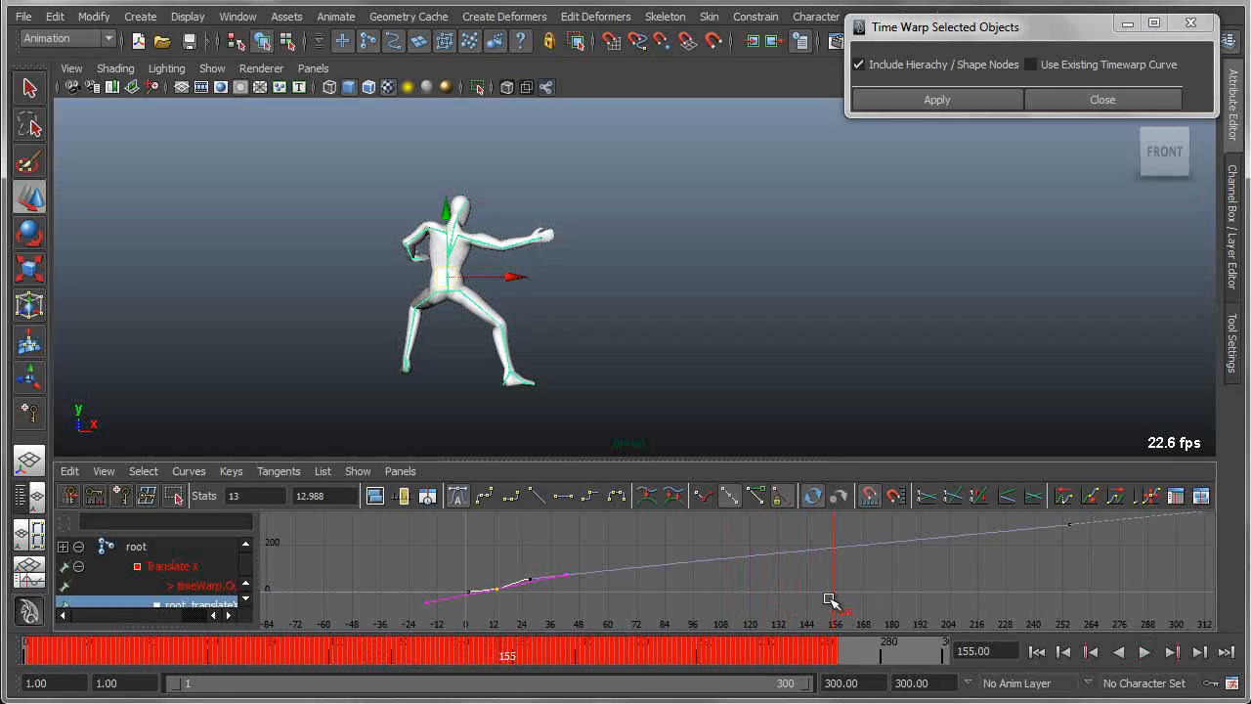
# - Scrub back to frame 105 and insert a key on the time warp curve at about frame 106
pyautogui.moveTo(814, 581); pyautogui.dragTo(712, 577)
pyautogui.press('w')
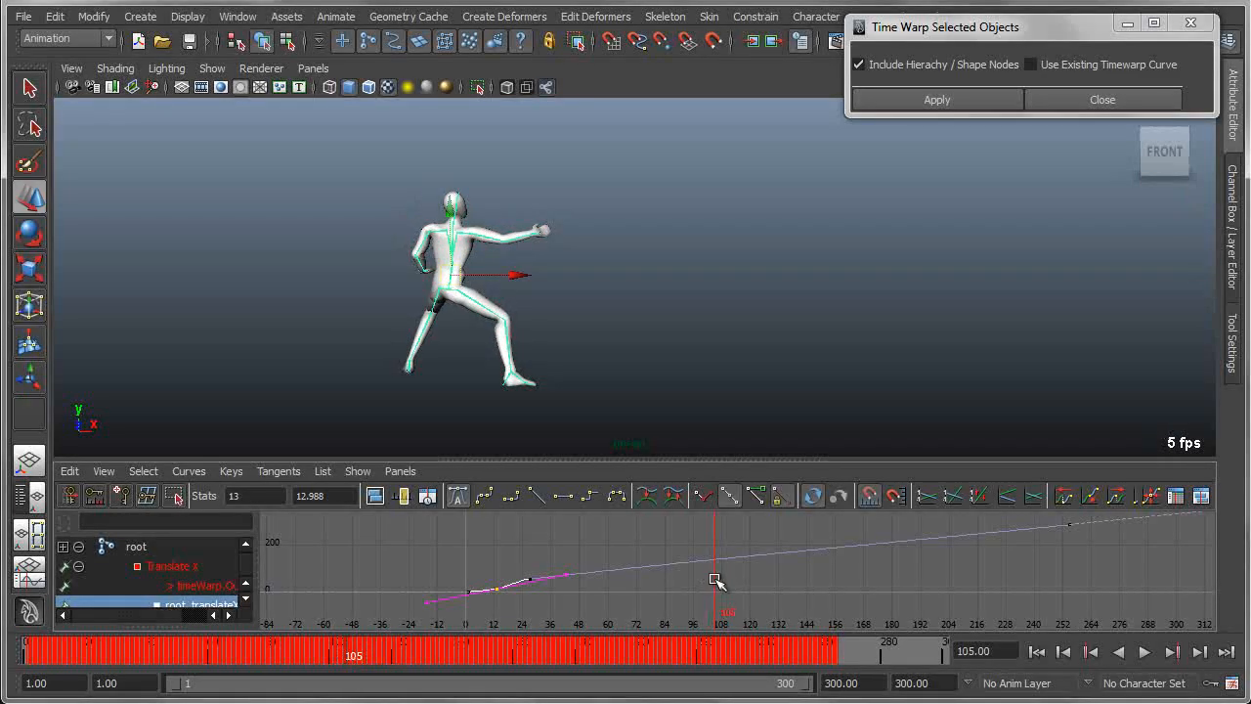
pyautogui.press('w')
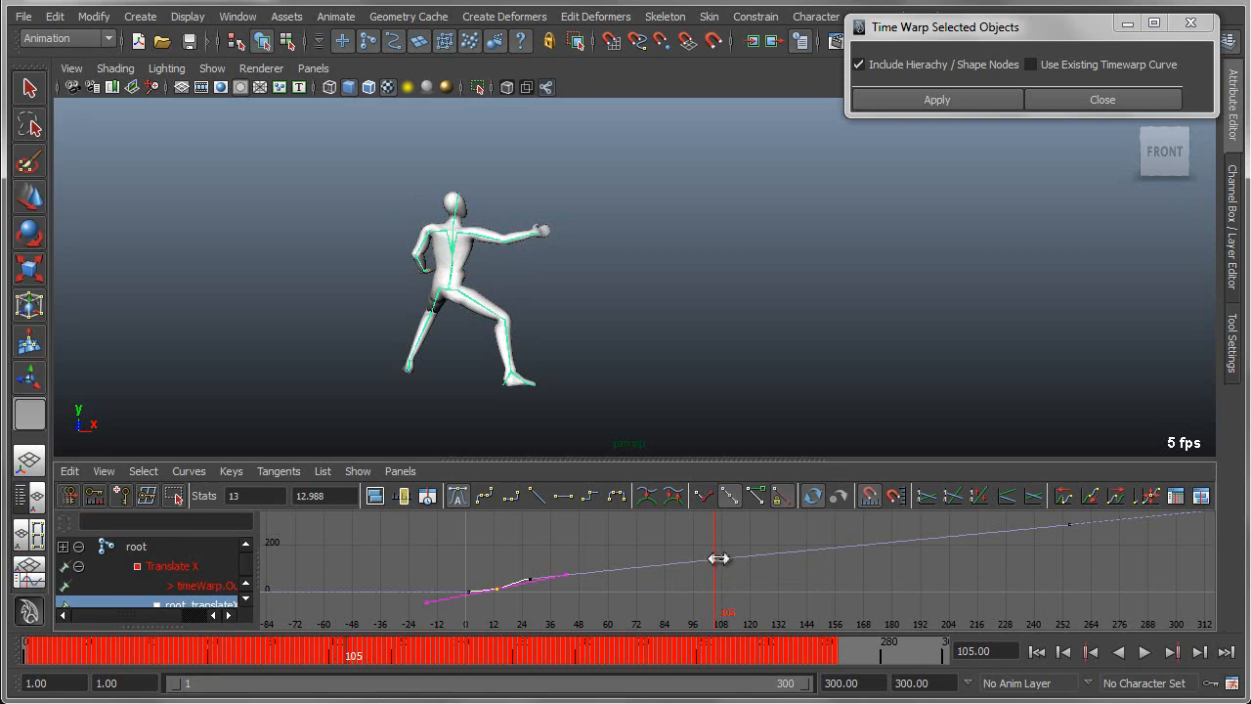
pyautogui.click(122, 498)
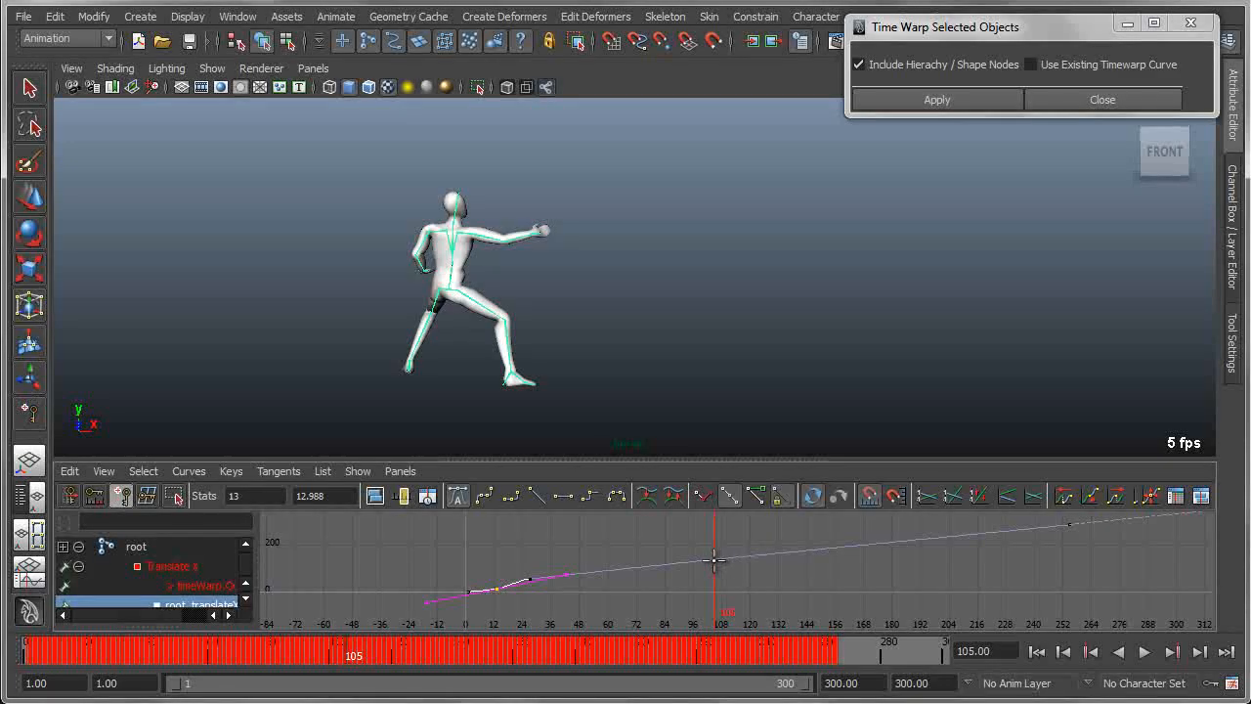
pyautogui.middleClick(714, 559)
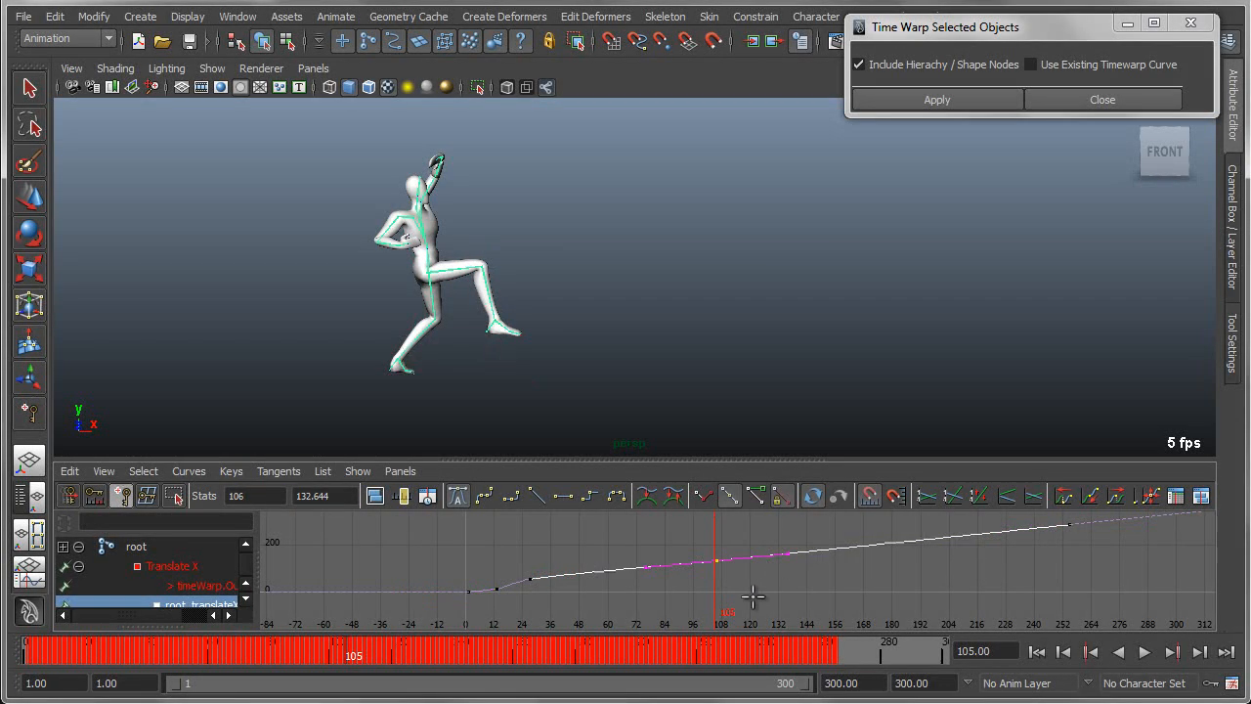
# - Scrub forward to frame 203 and insert another key on the time warp curve at about frame 204
pyautogui.moveTo(726, 607); pyautogui.dragTo(945, 596)
pyautogui.press('i')
pyautogui.middleClick(947, 537)
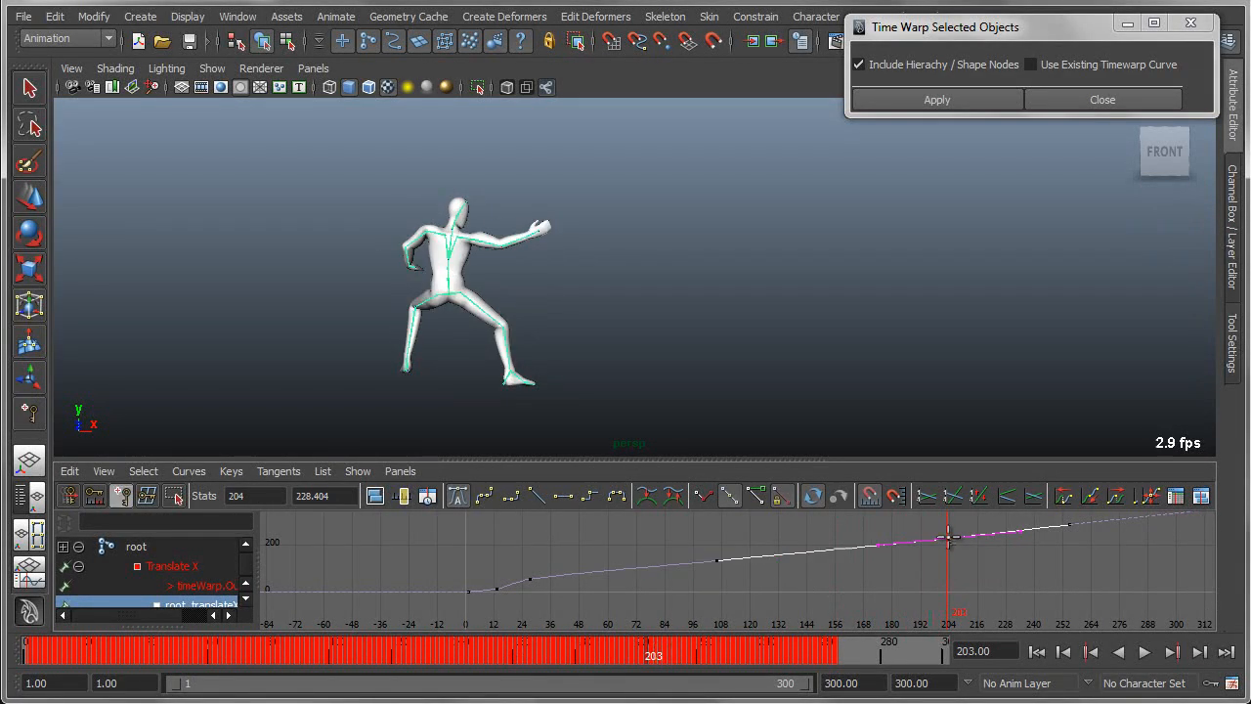
pyautogui.press('w')
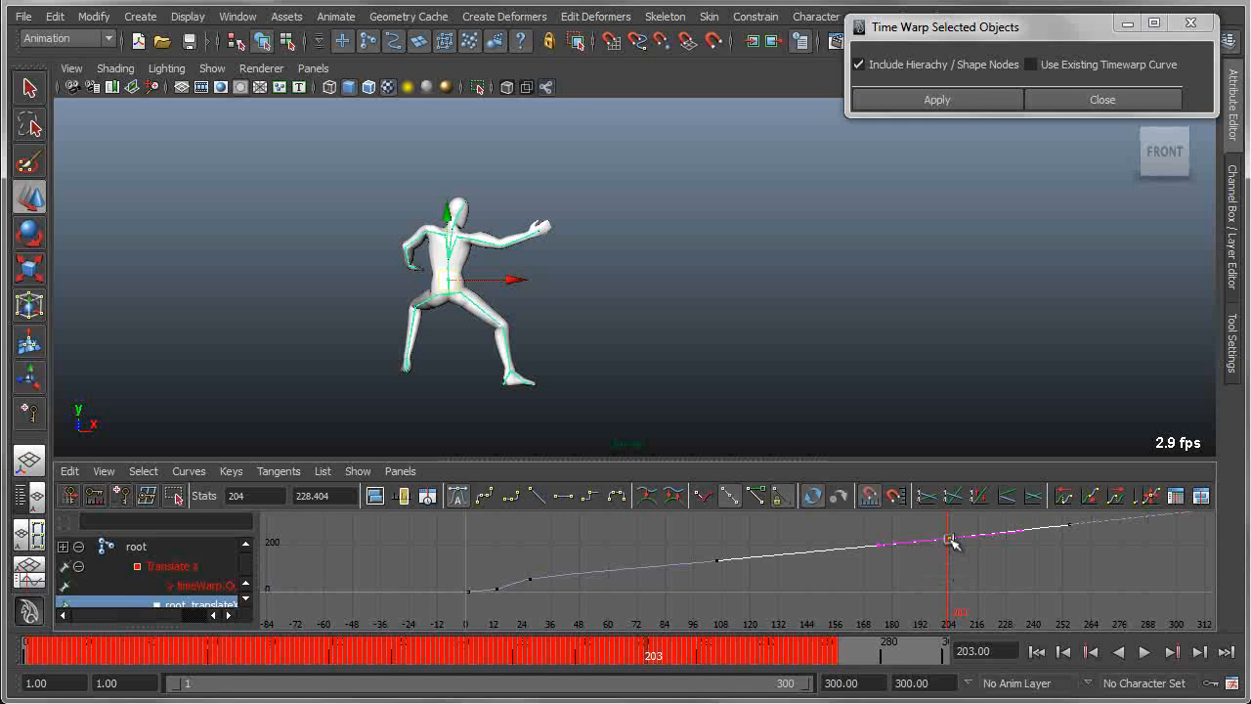
# - Select the last two time warp keys and shift them earlier in time only, placing the first of them at frame 145
pyautogui.click(786, 590)
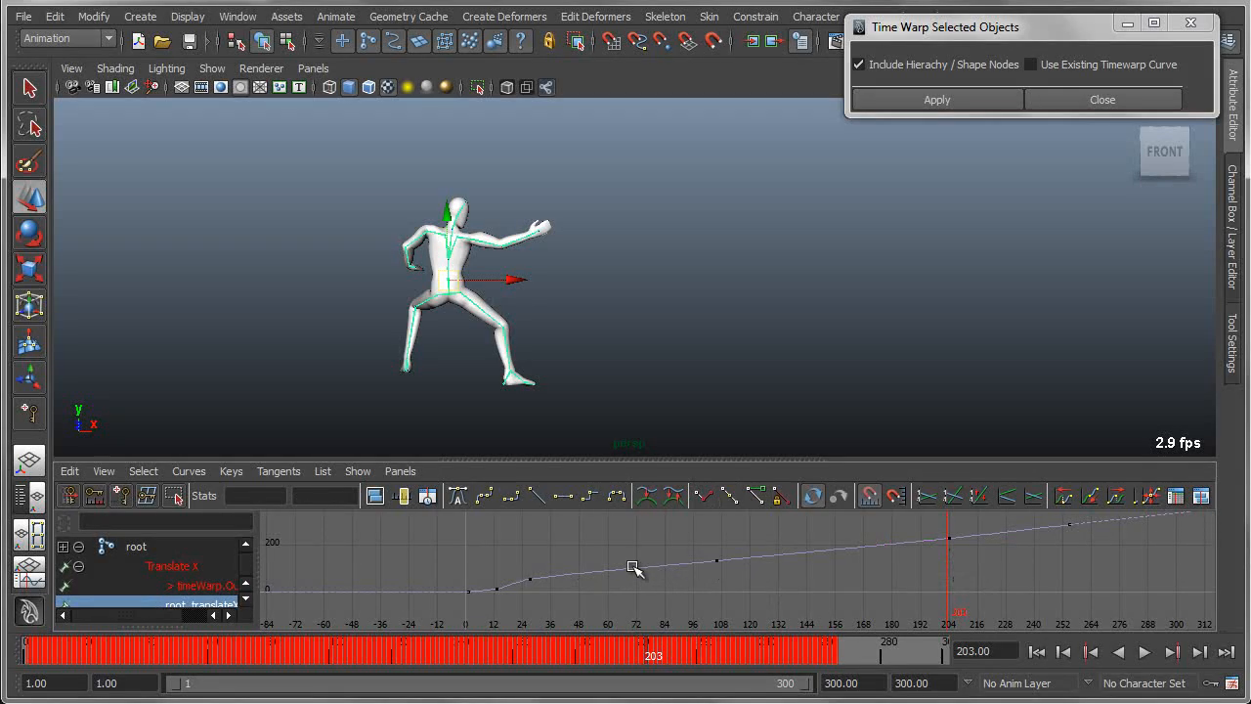
pyautogui.moveTo(924, 518); pyautogui.dragTo(1099, 570)
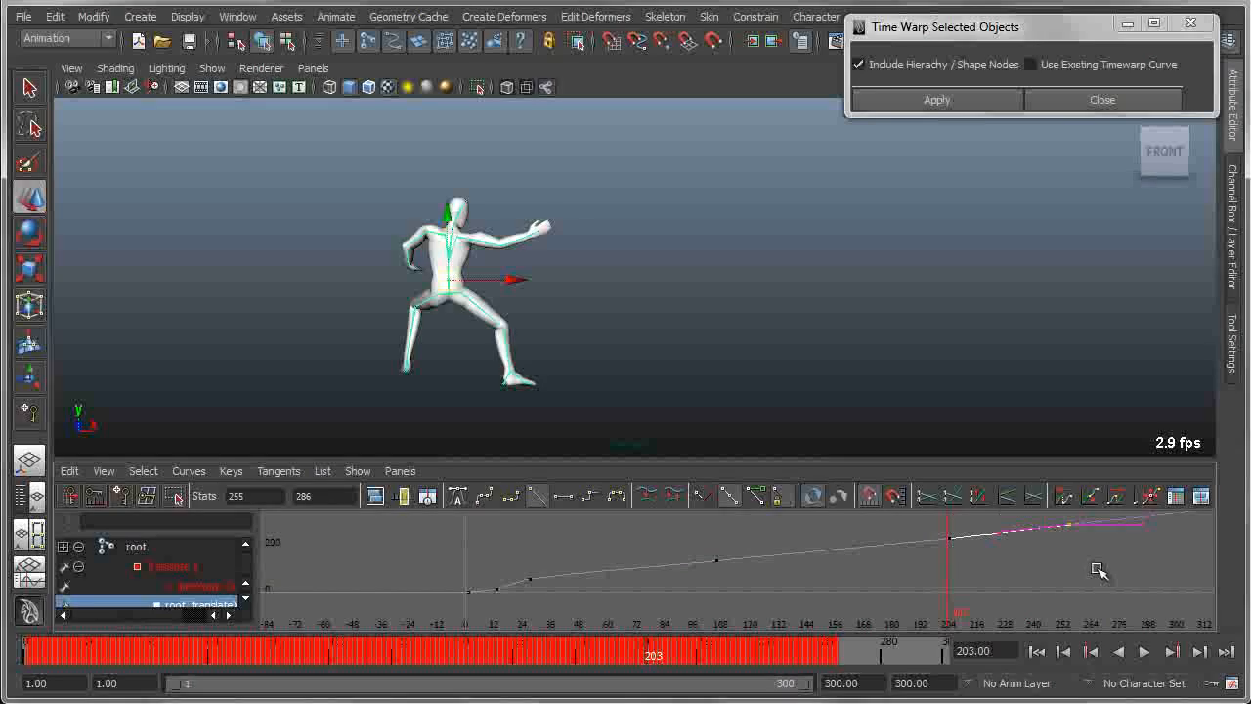
pyautogui.keyDown('shift'); pyautogui.moveTo(1042, 580); pyautogui.dragTo(910, 584, button='middle'); pyautogui.keyUp('shift')
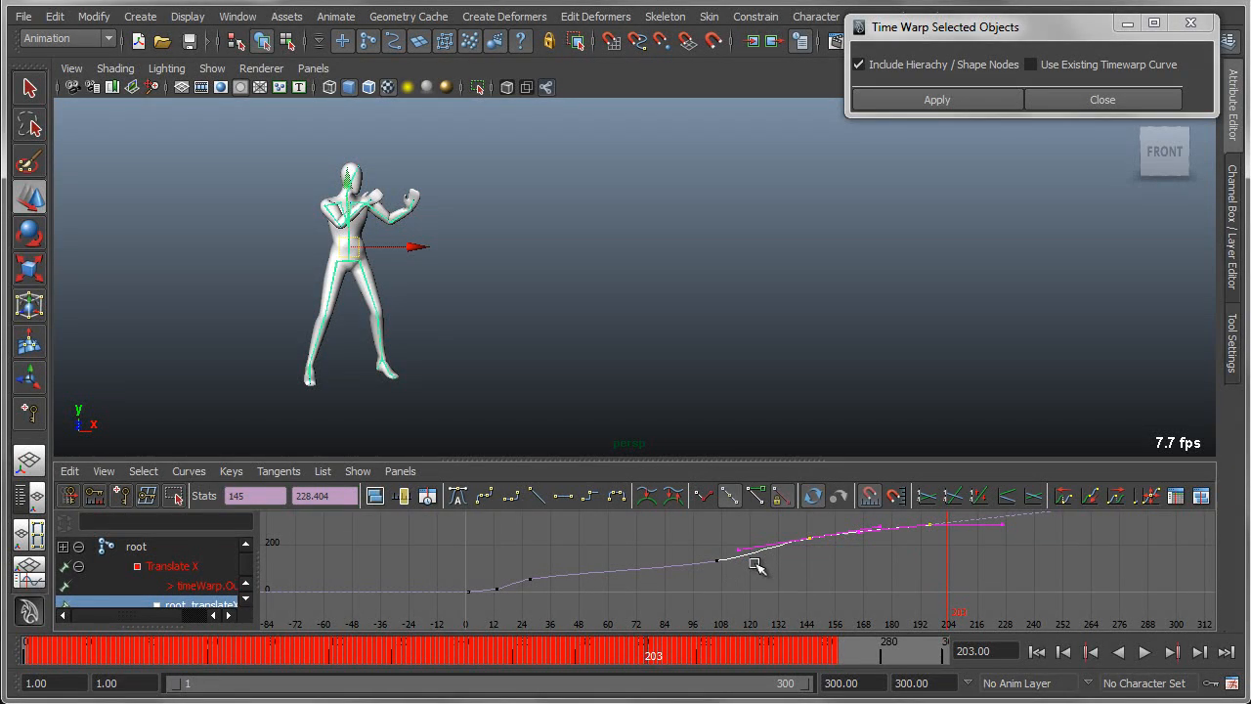
# - Scrub through the retimed motion back to the opening punches and play it from frame 1
pyautogui.press('k')
pyautogui.moveTo(896, 569); pyautogui.dragTo(514, 569)
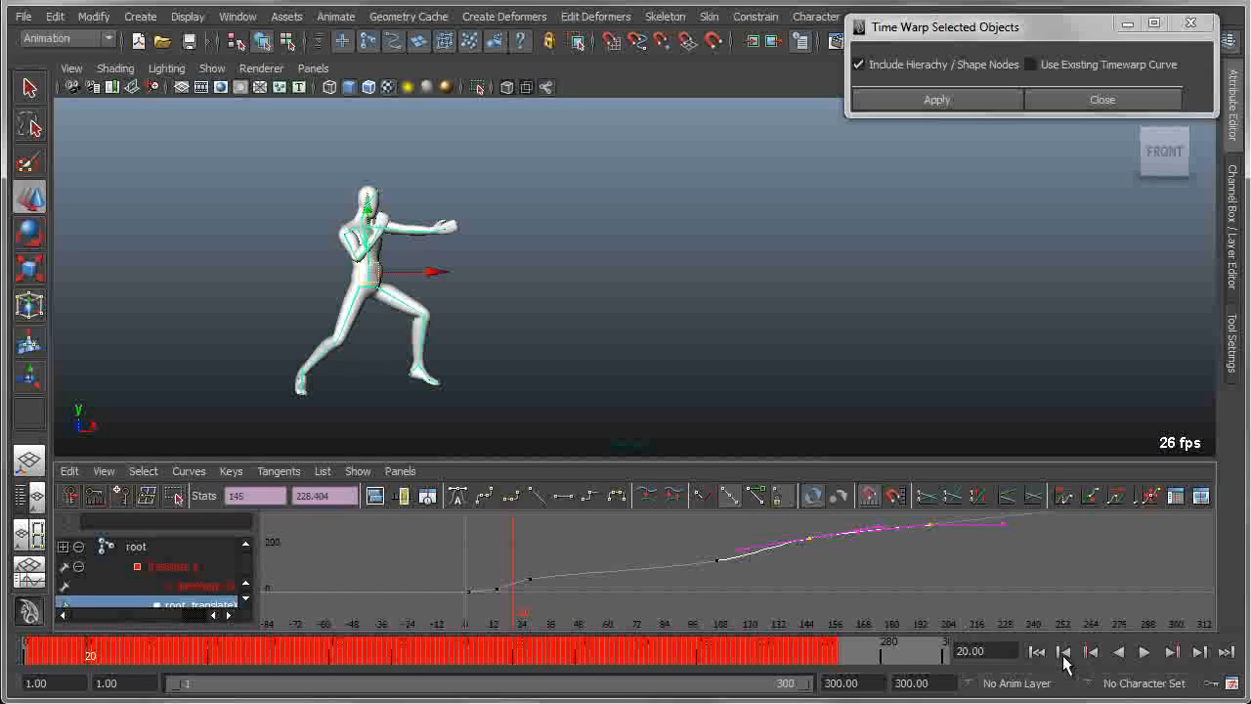
pyautogui.click(1036, 652)
pyautogui.click(1144, 652)
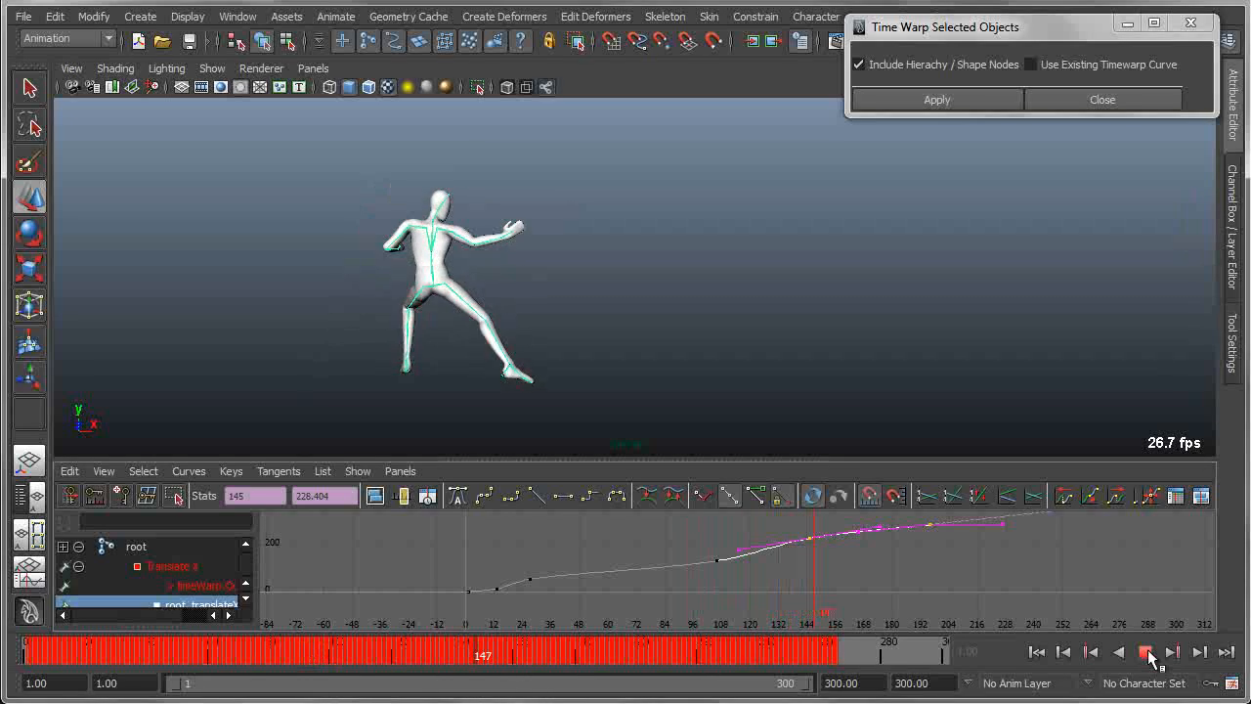
pyautogui.click(1146, 652)
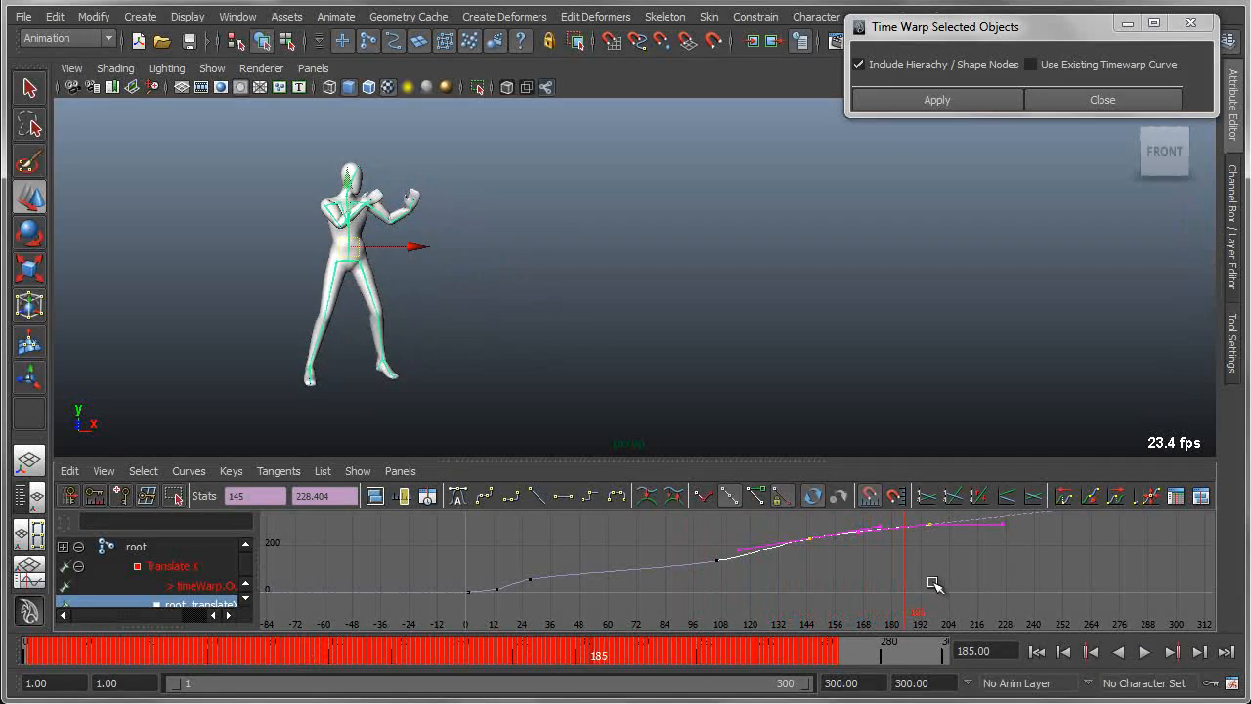
# - Shift the last two time warp keys further back, the first of them to frame 133, and play from frame 1
pyautogui.keyDown('shift'); pyautogui.moveTo(906, 578); pyautogui.dragTo(890, 579, button='middle'); pyautogui.keyUp('shift')
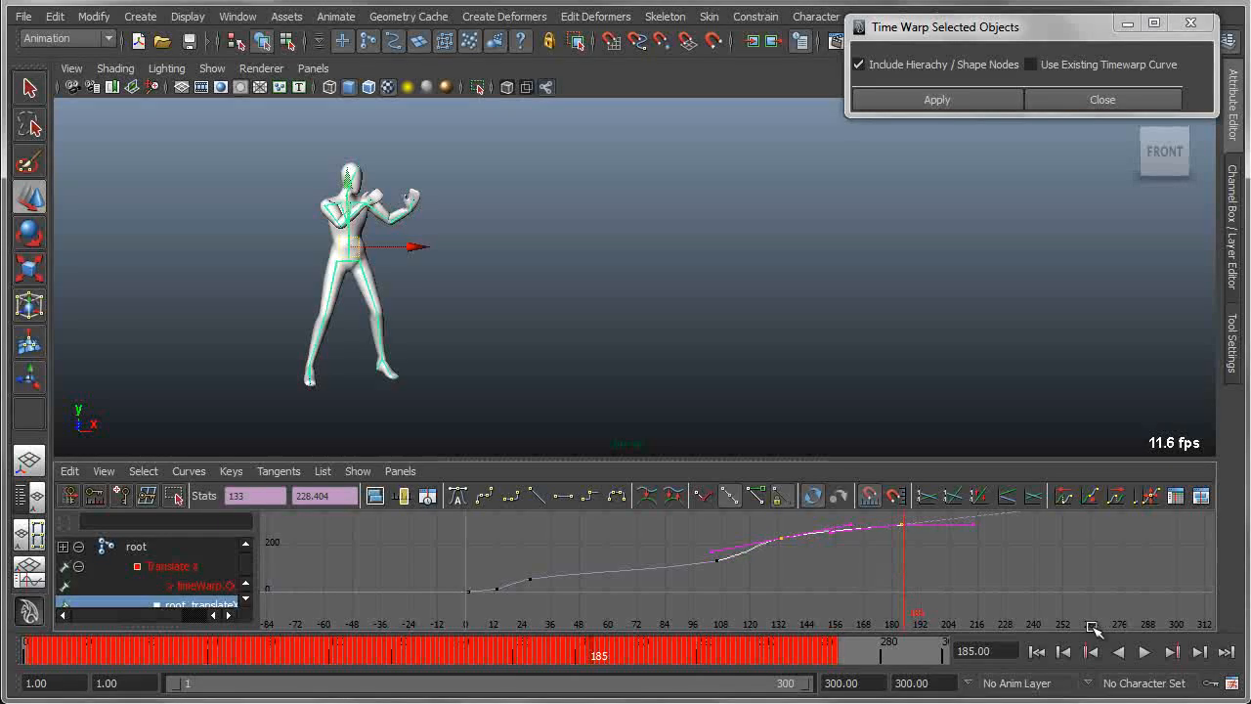
pyautogui.click(1036, 651)
pyautogui.click(1144, 651)
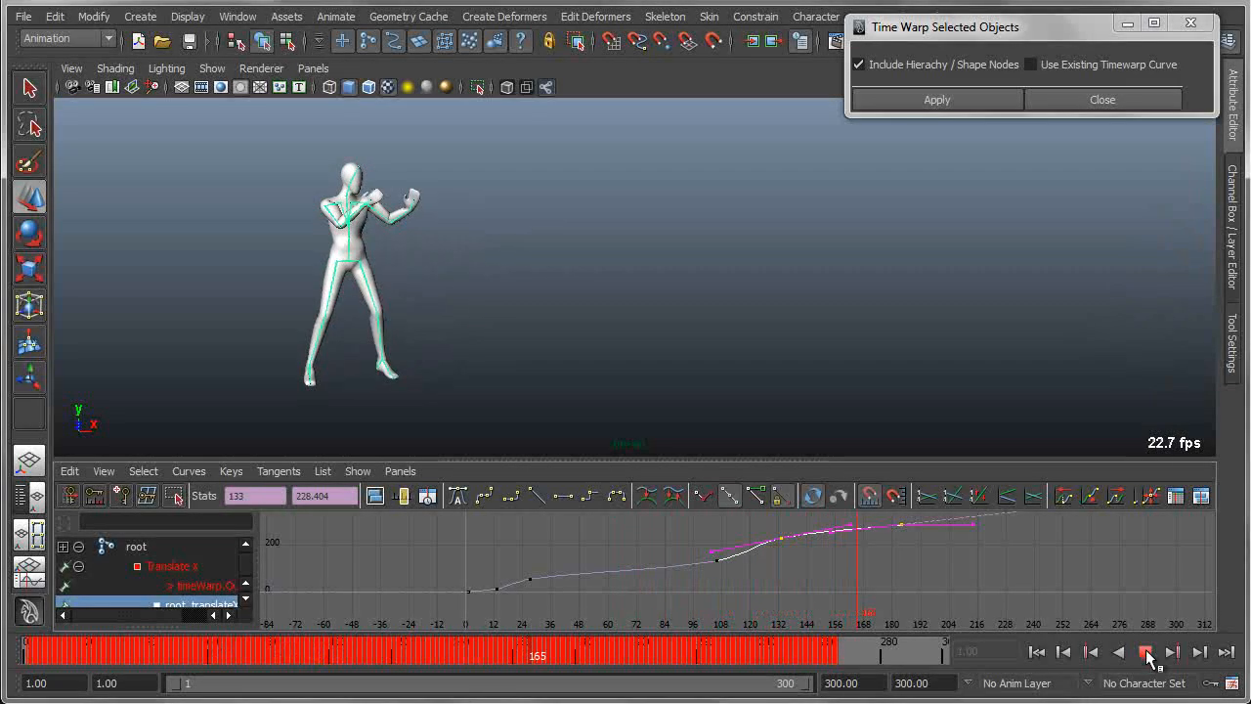
# - Stop the playback, select only the last key on the time warp curve to check its values, and clear the selection
pyautogui.click(1147, 652)
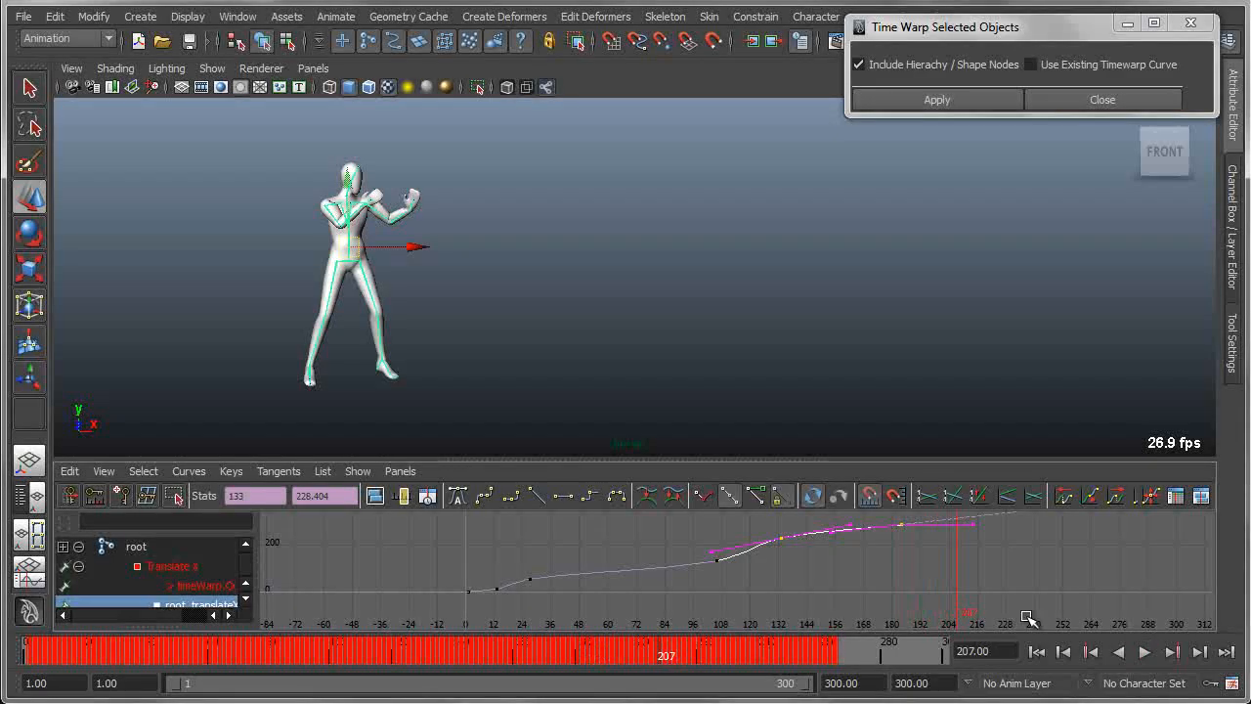
pyautogui.click(910, 561)
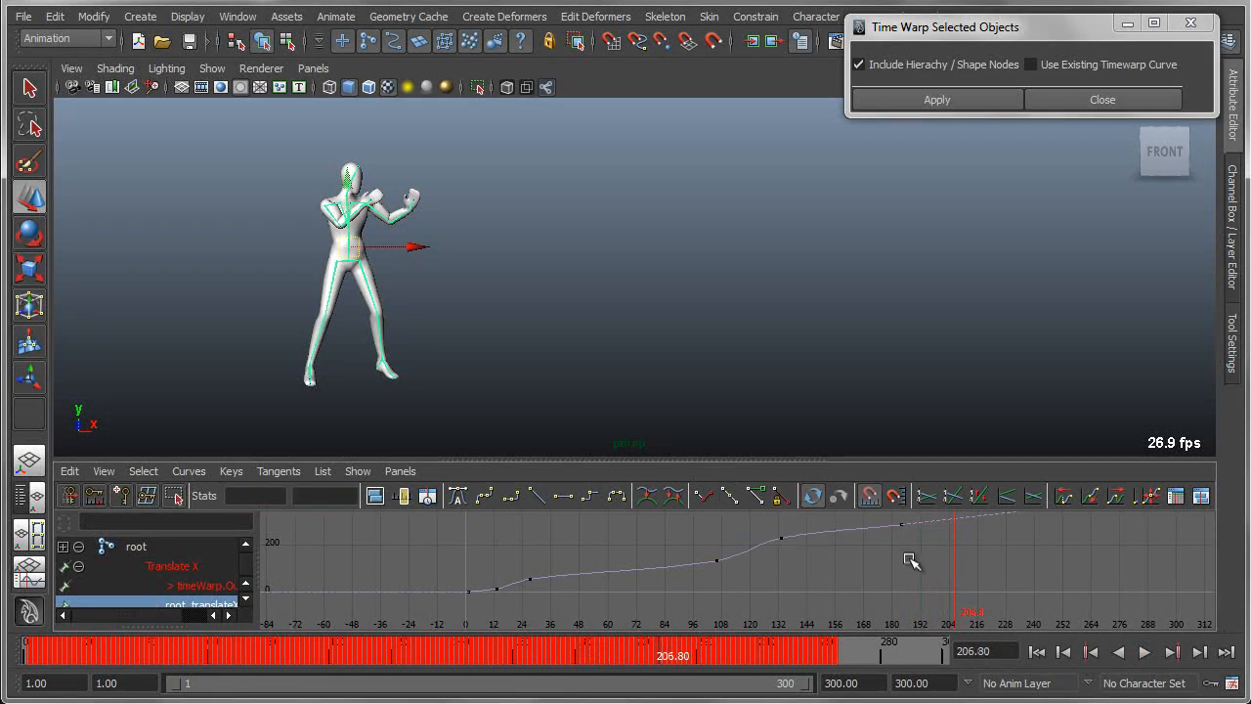
pyautogui.moveTo(910, 540); pyautogui.dragTo(912, 544)
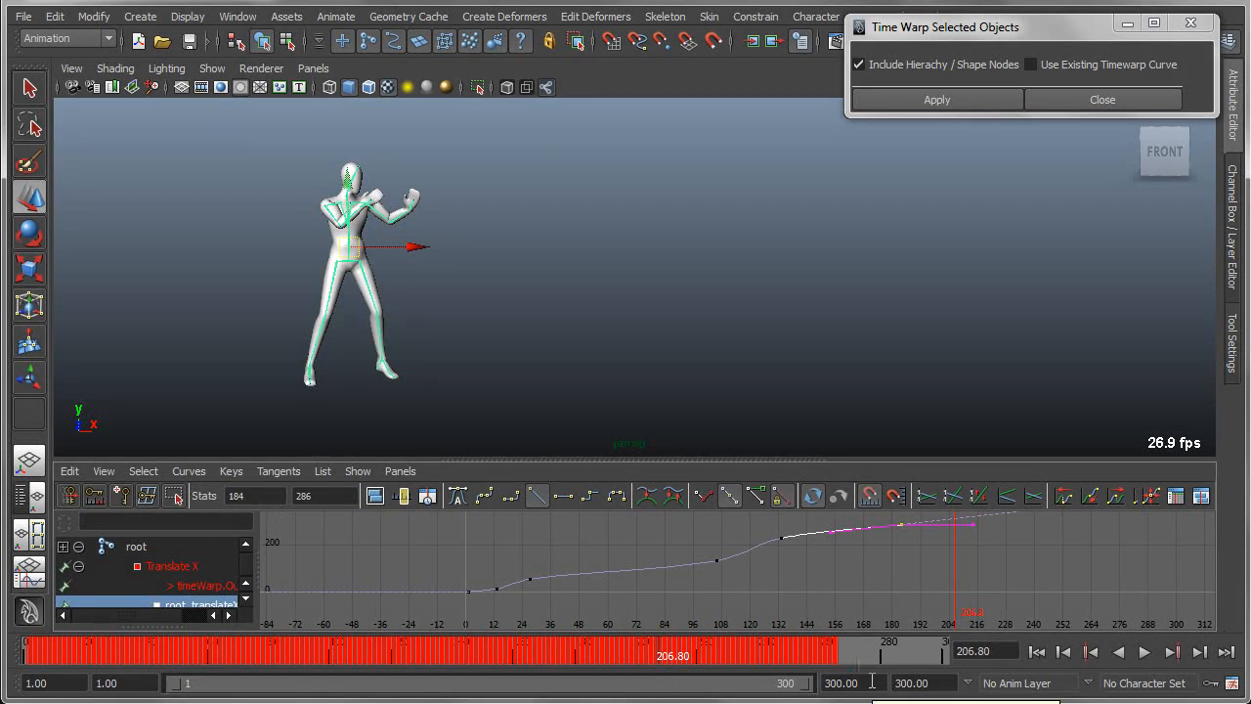
pyautogui.click(887, 550)
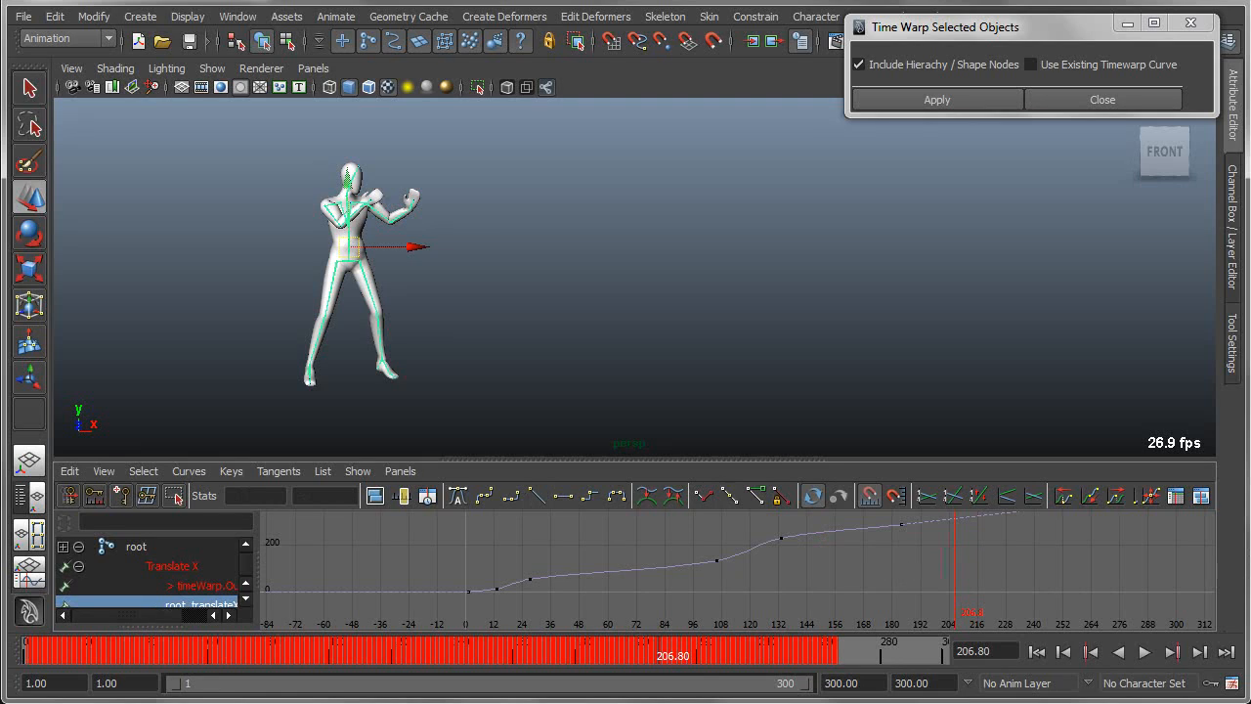
# - Play the retimed fighting animation from frame 1 through the sped-up section and stop at frame 193
pyautogui.click(1038, 652)
pyautogui.click(1144, 652)
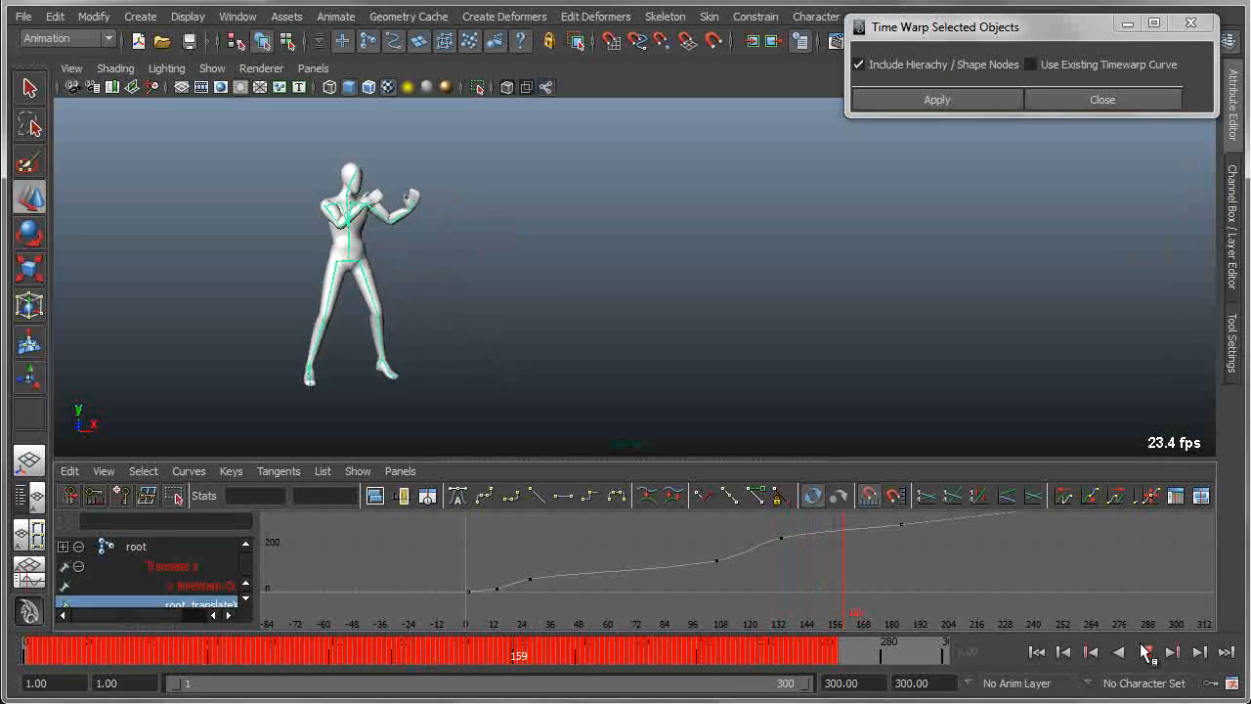
pyautogui.click(1145, 652)
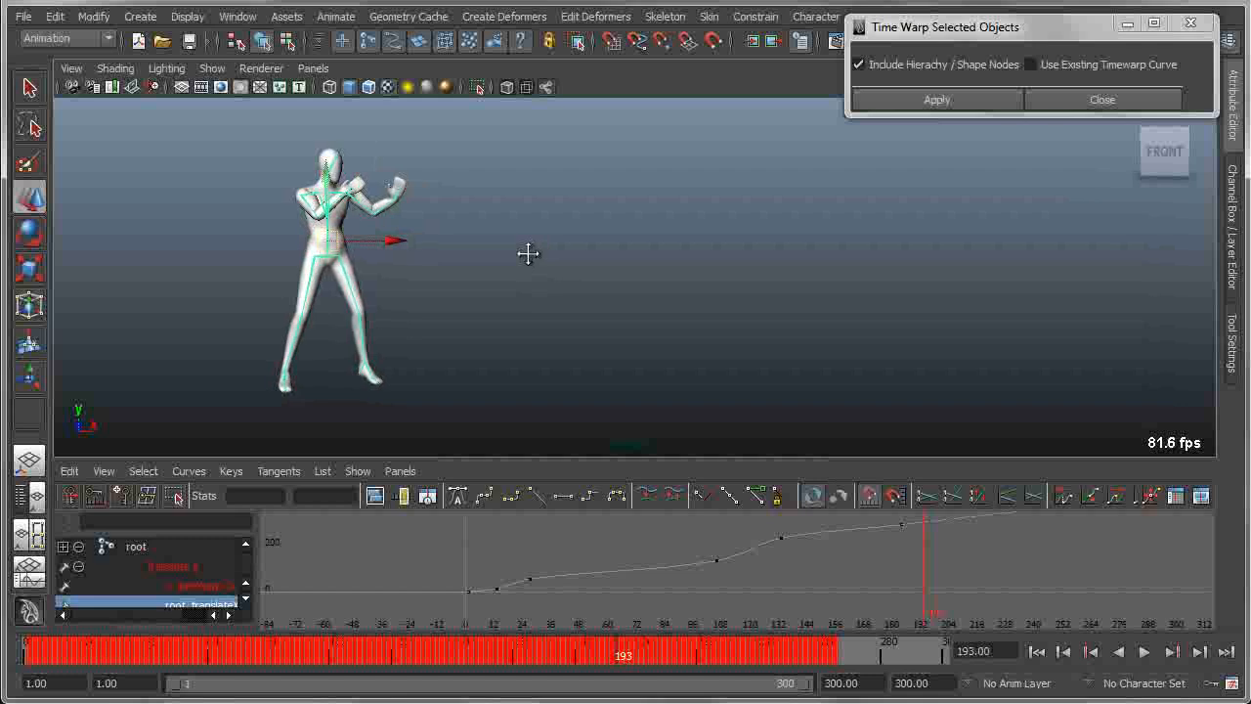
# - Reselect the character's root with only its time warp curve shown in the Graph Editor, and enable Use Existing Timewarp Curve
pyautogui.click(574, 283)
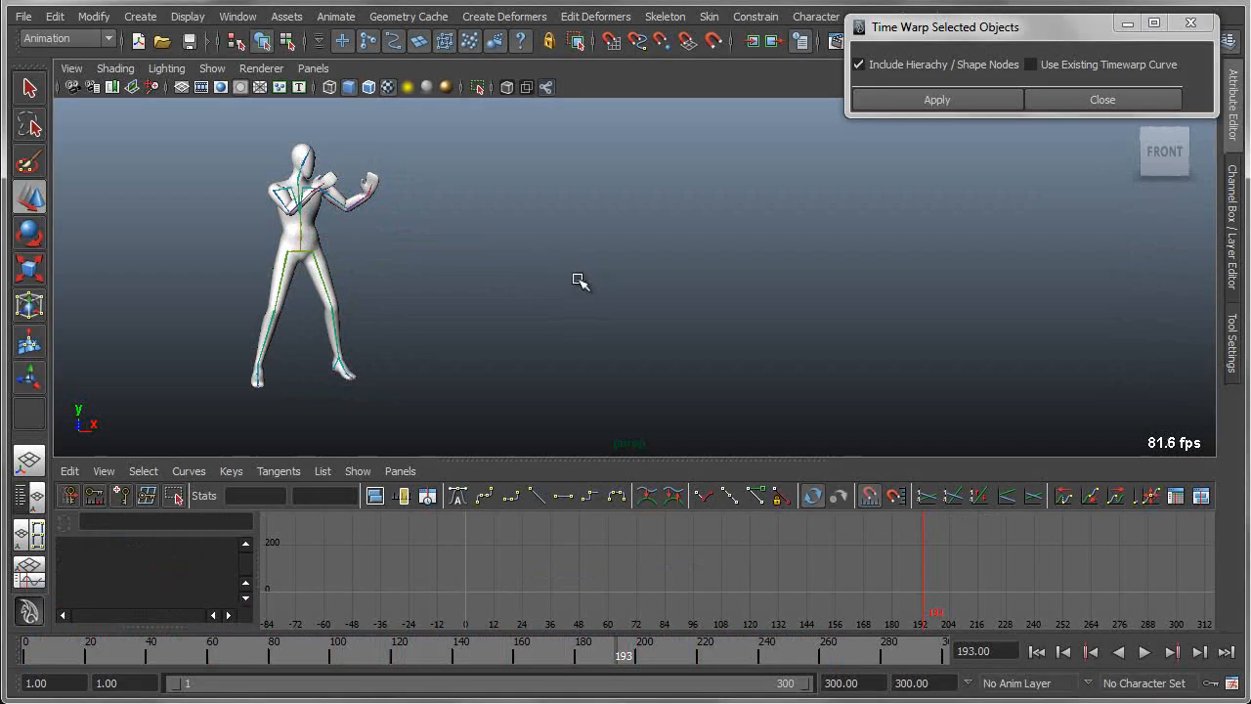
pyautogui.moveTo(244, 236); pyautogui.dragTo(354, 306)
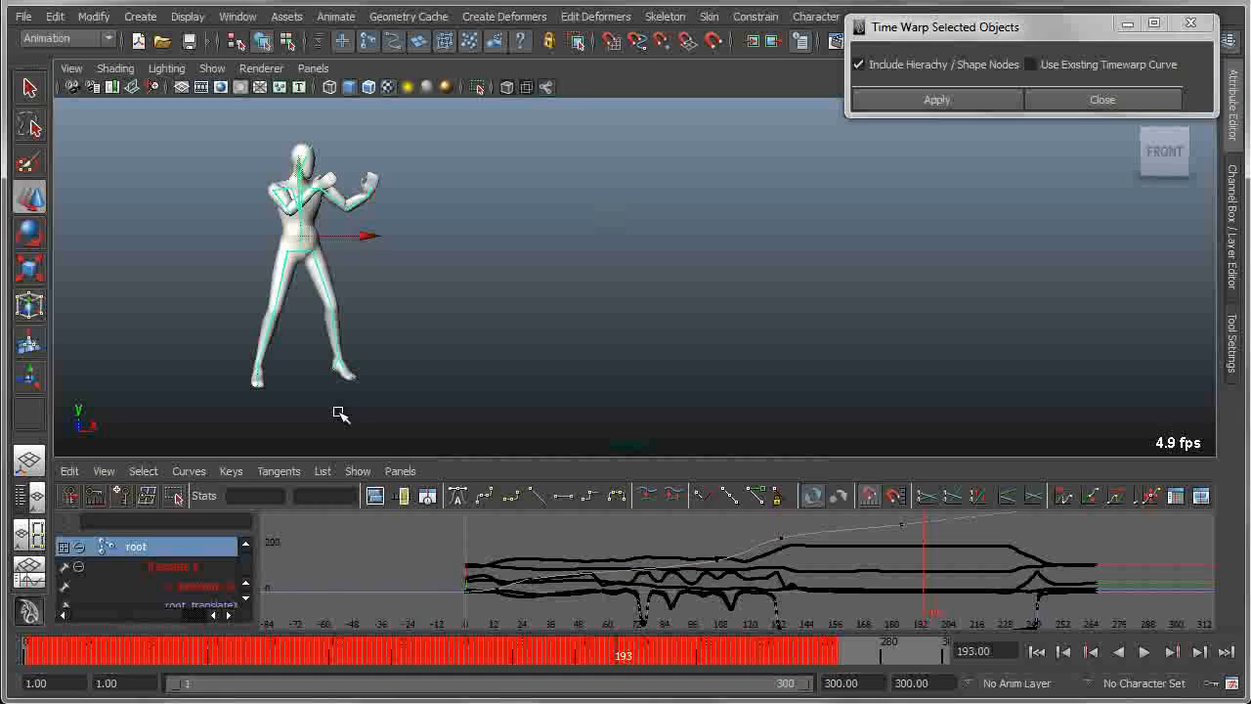
pyautogui.click(204, 605)
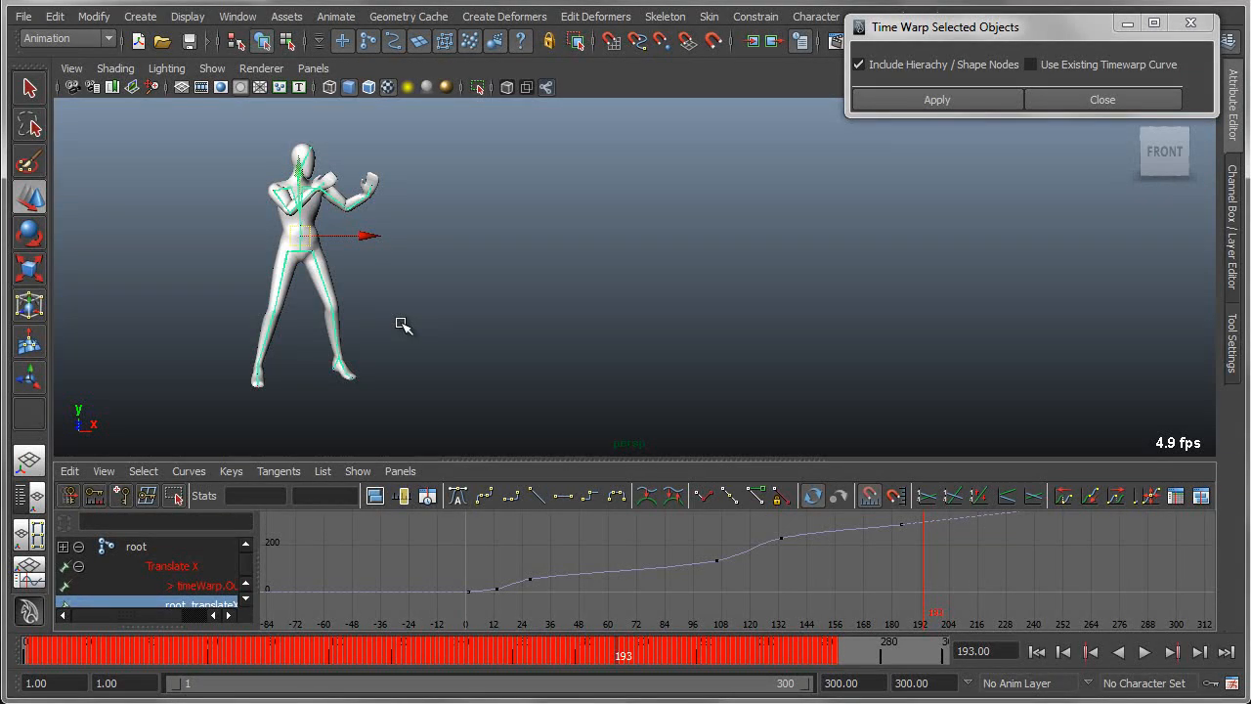
pyautogui.click(1032, 65)
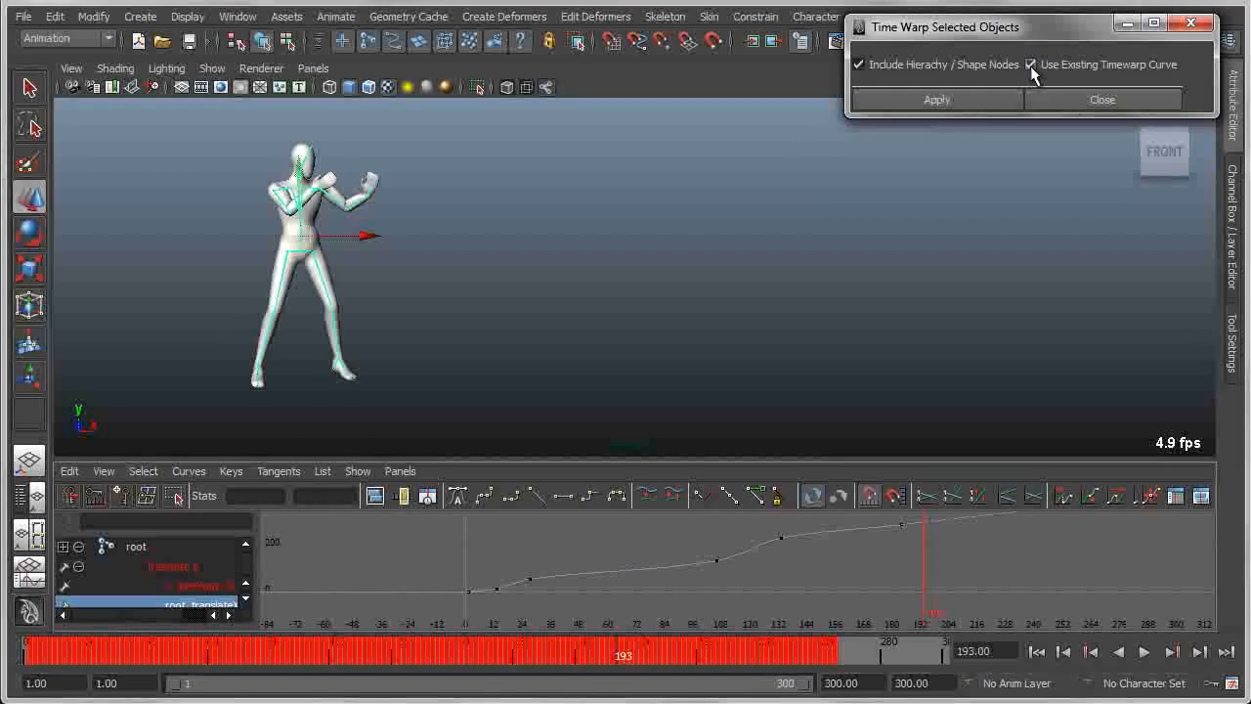